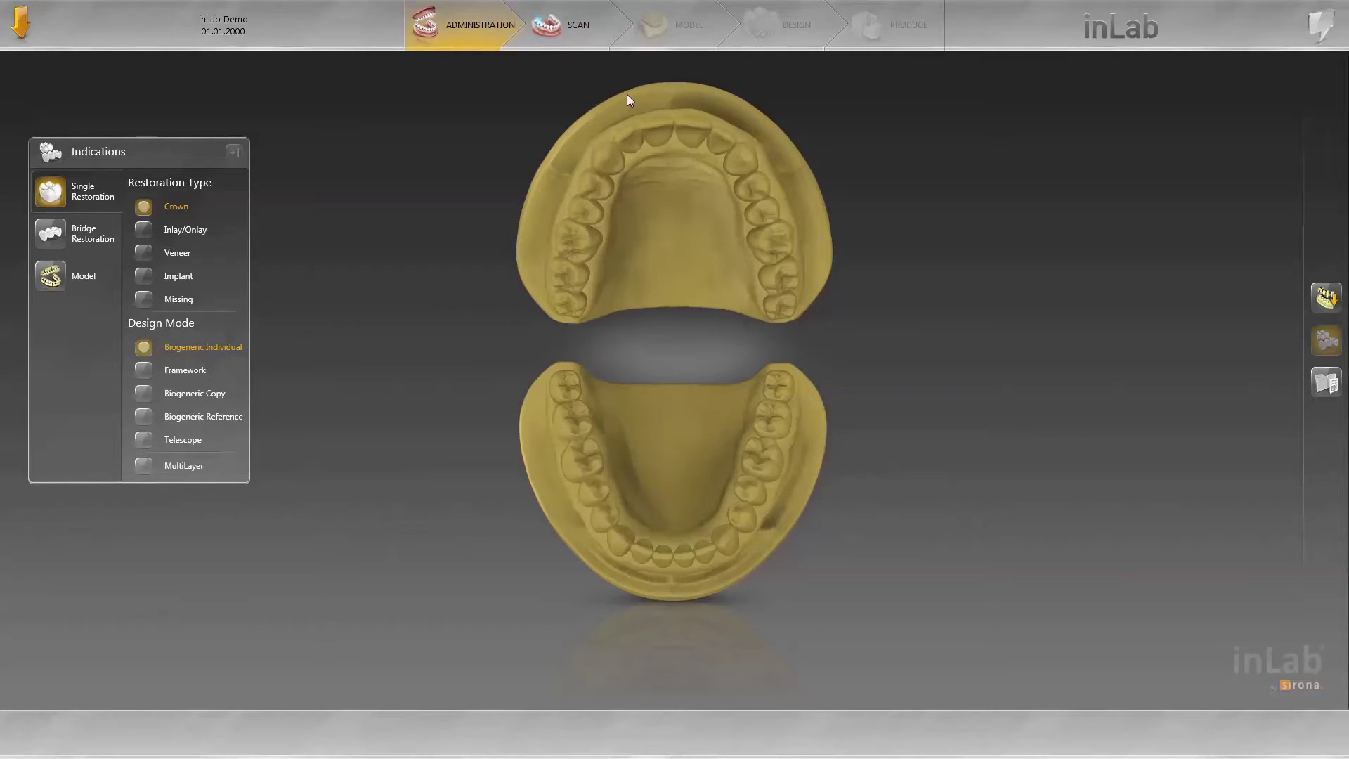
Define a Biogeneric Individual bridge restoration in the lower jaw with implants on teeth 35 and 37 and a pontic on tooth 36
{"action": "left_click", "coordinate": [77, 241]}
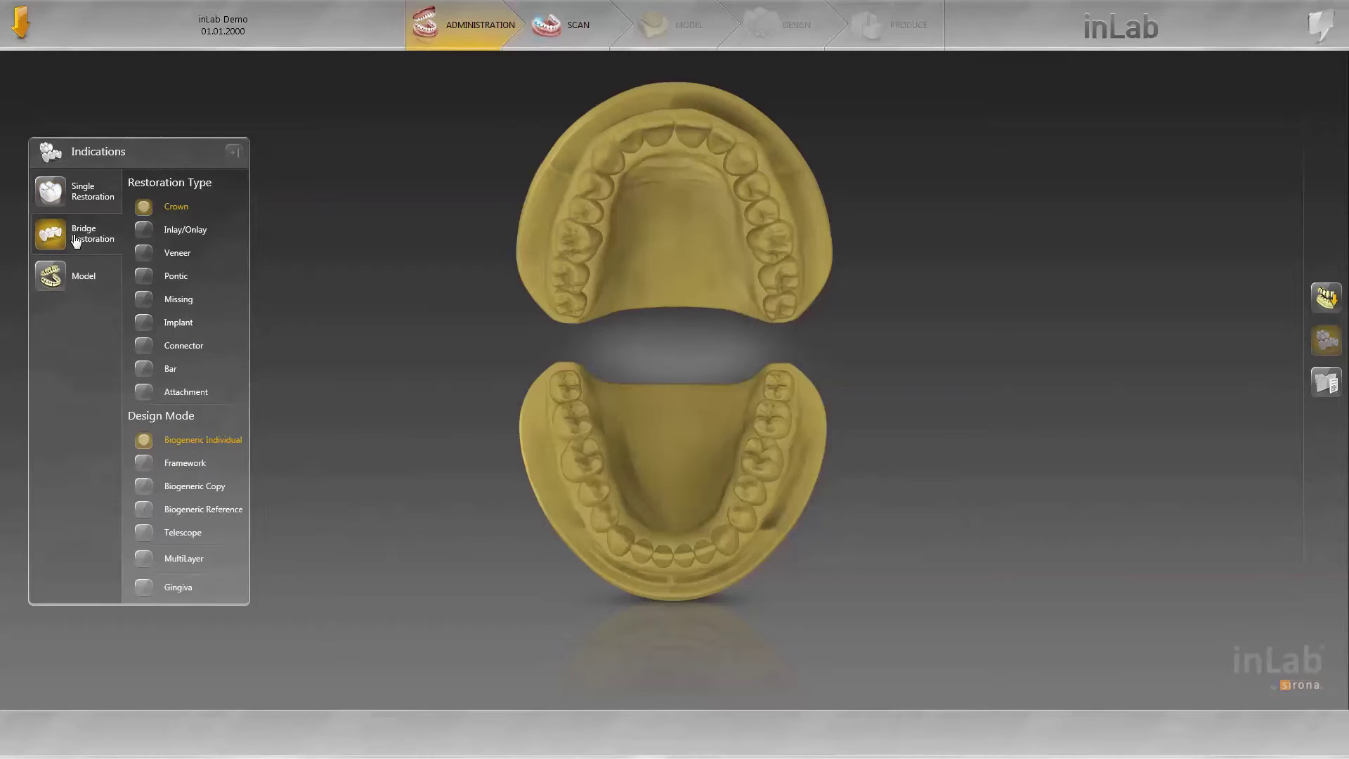
{"action": "left_click", "coordinate": [177, 323]}
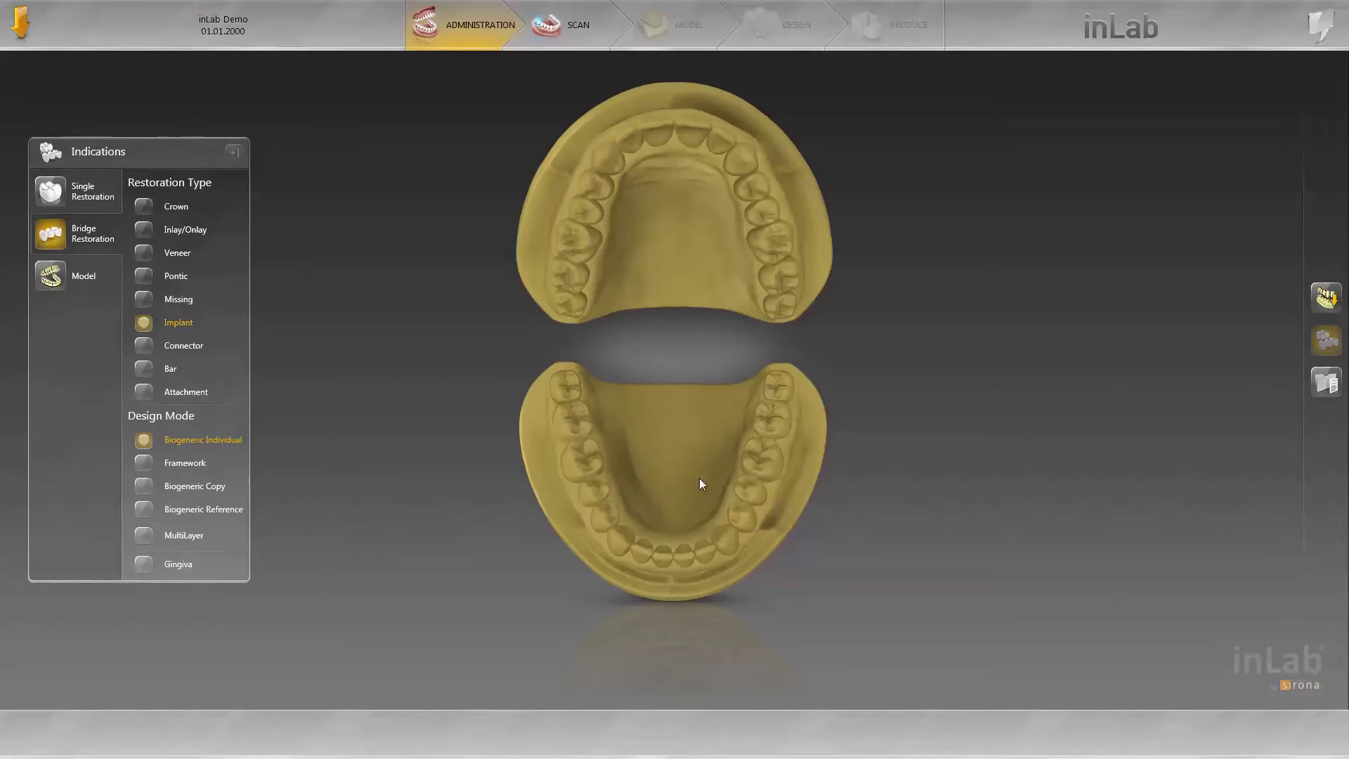
{"action": "left_click", "coordinate": [764, 498]}
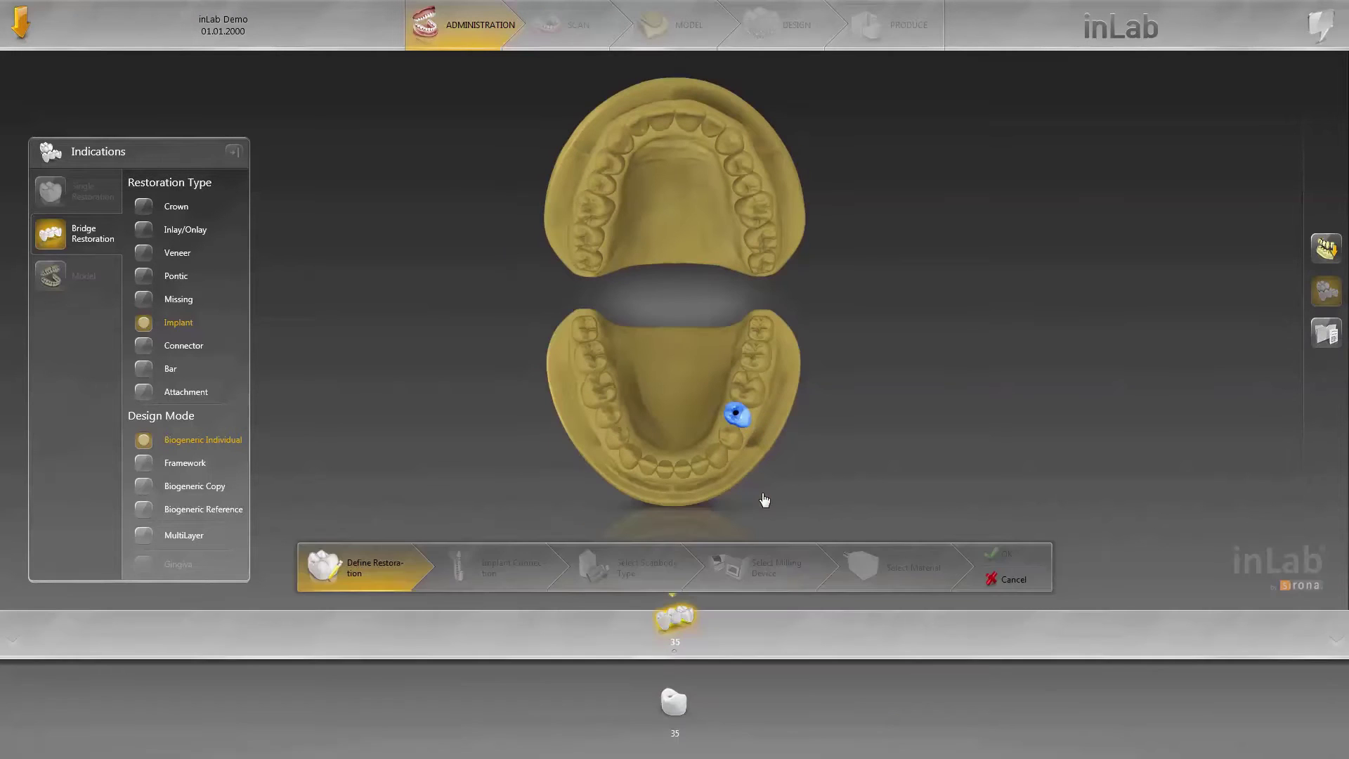
{"action": "left_click", "coordinate": [761, 362]}
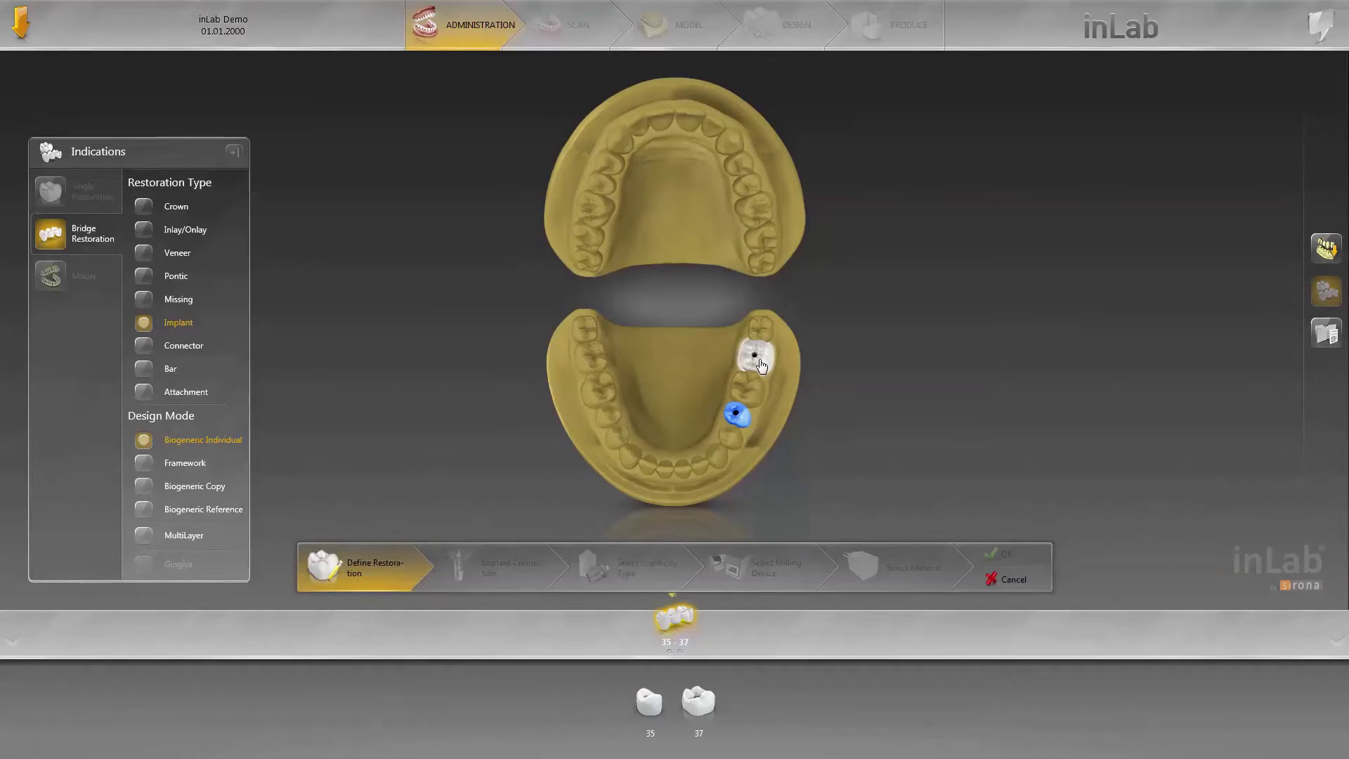
{"action": "left_click", "coordinate": [177, 279]}
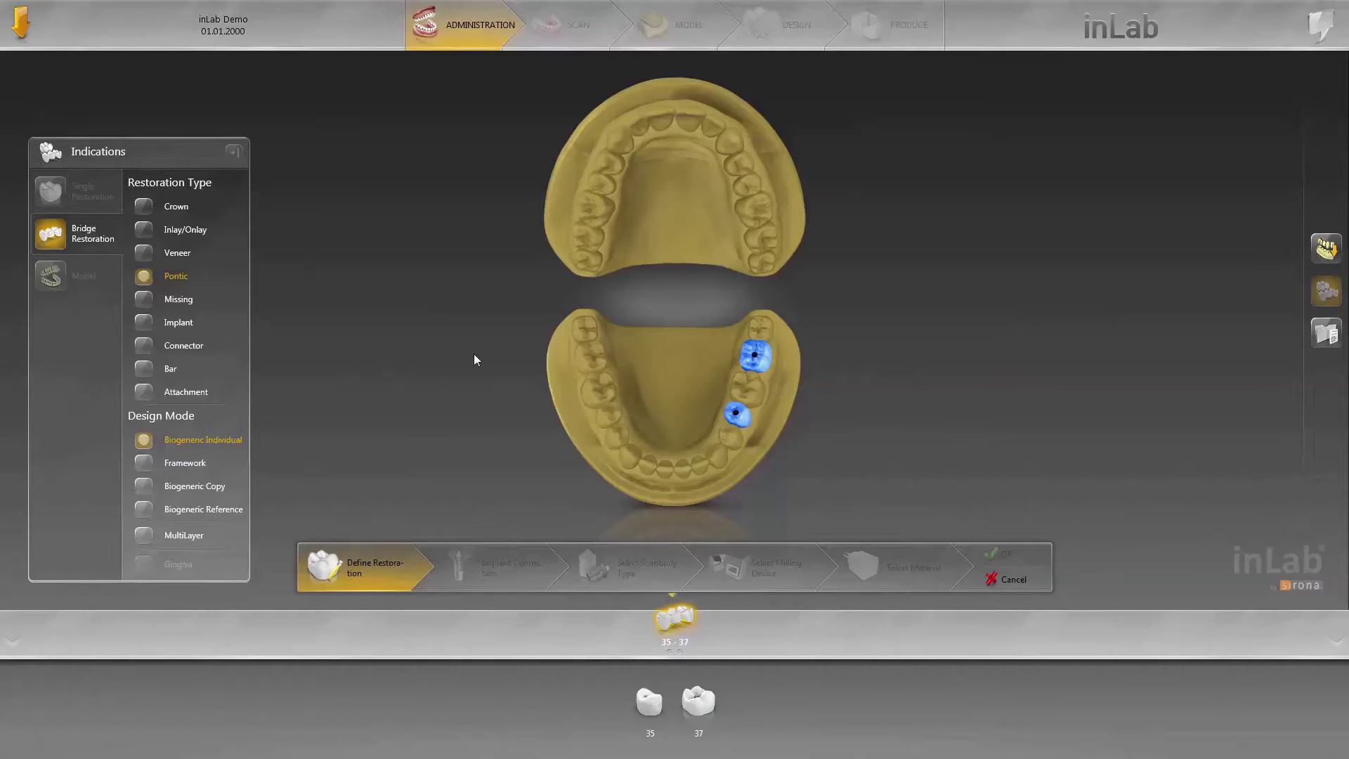
{"action": "left_click", "coordinate": [754, 399]}
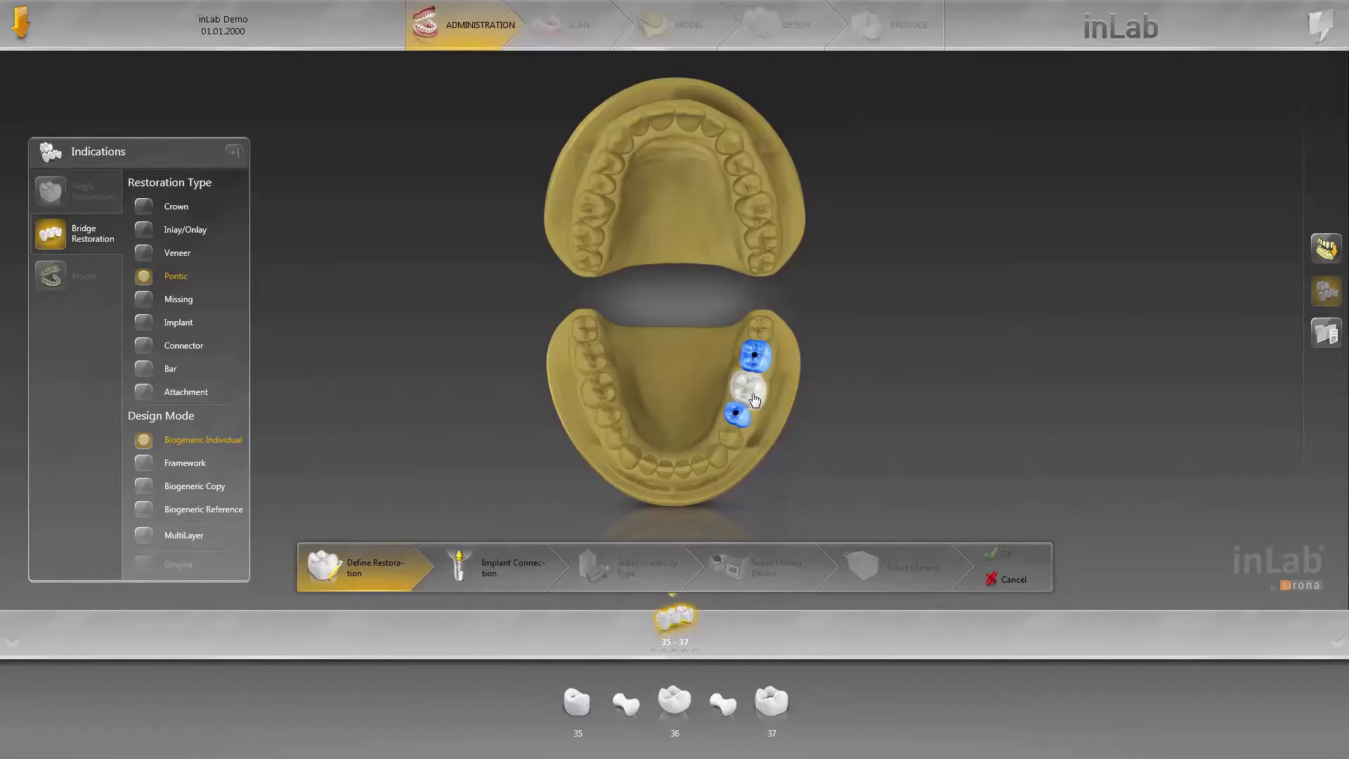
Set tooth 35's implant connection to Multi Unit Abutment Cemented, Medentika, abutment C 4010, C 4110, C 4210, C 4310, C 4410, with adhesive cap C 4820
{"action": "left_click", "coordinate": [489, 571]}
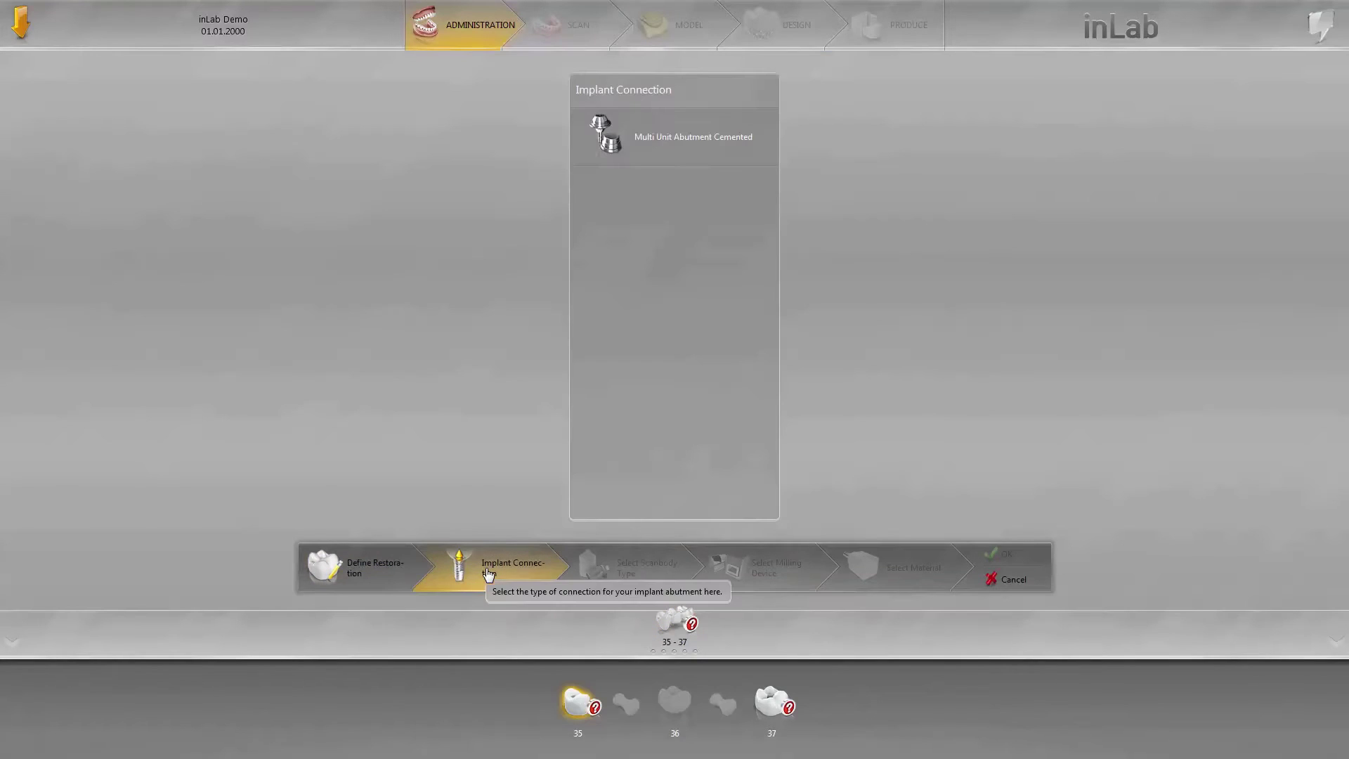
{"action": "left_click", "coordinate": [664, 152]}
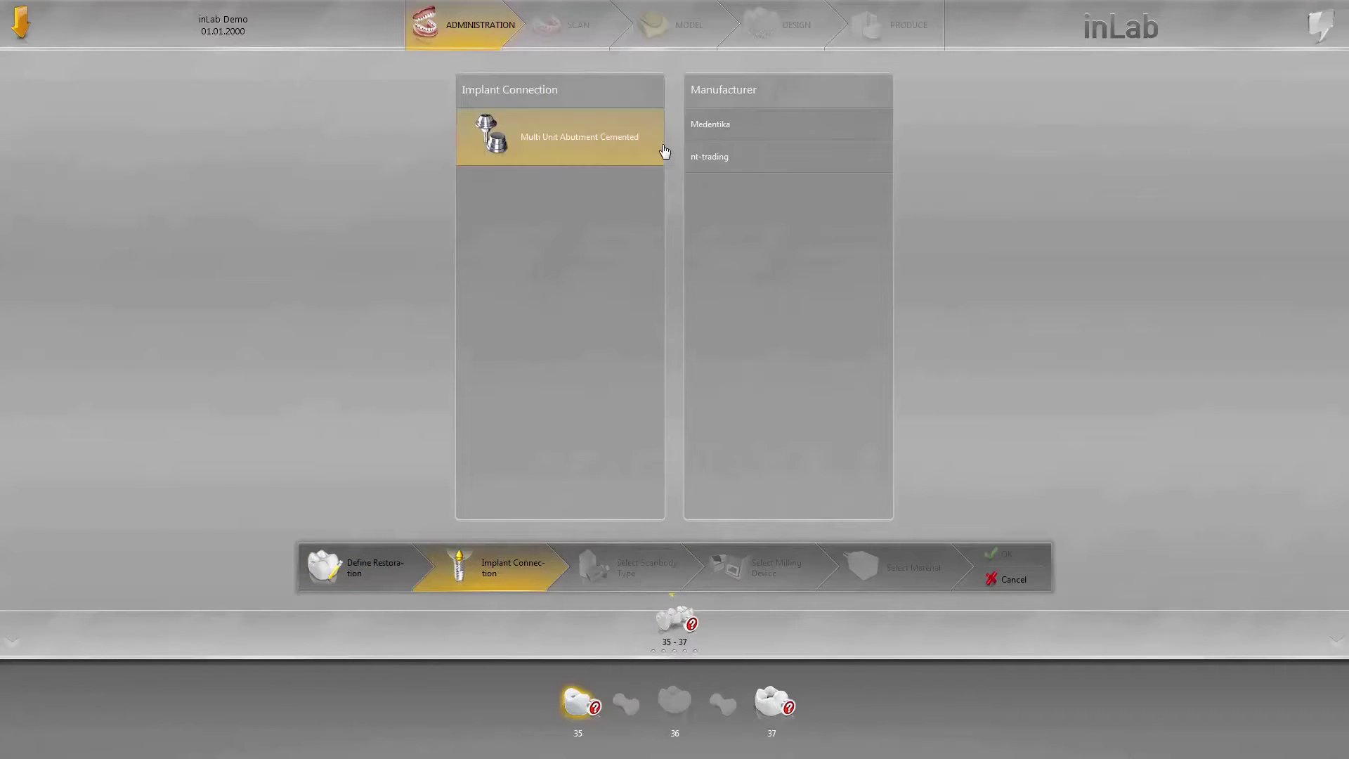
{"action": "left_click", "coordinate": [722, 137]}
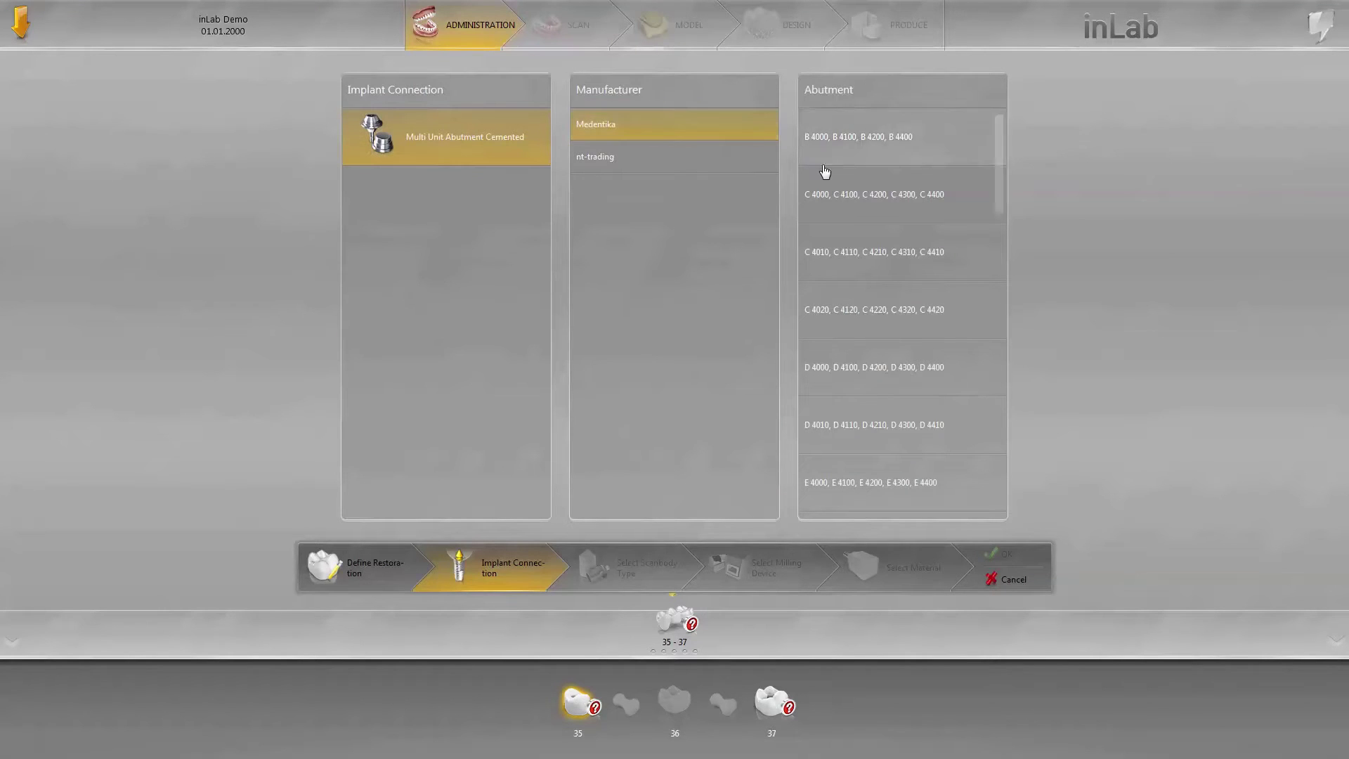
{"action": "left_click", "coordinate": [852, 253]}
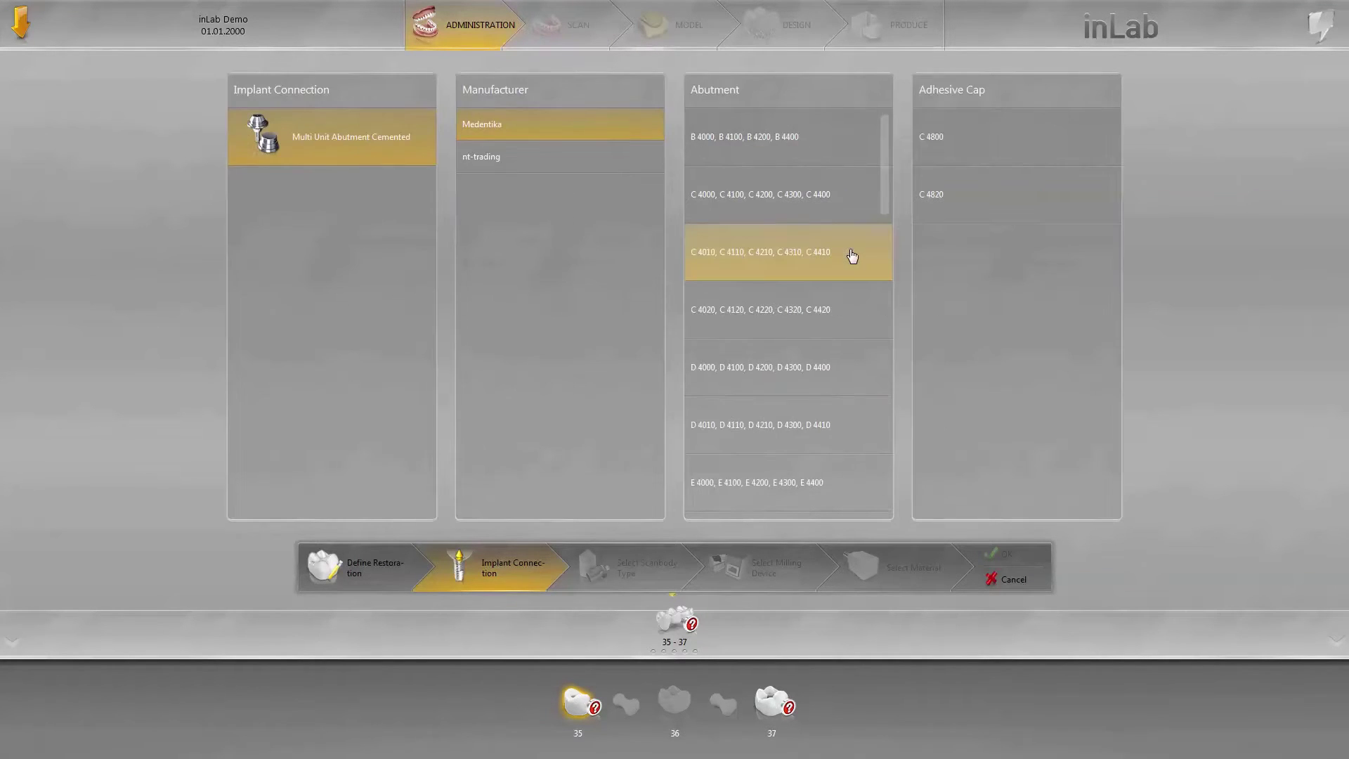
{"action": "left_click", "coordinate": [974, 202]}
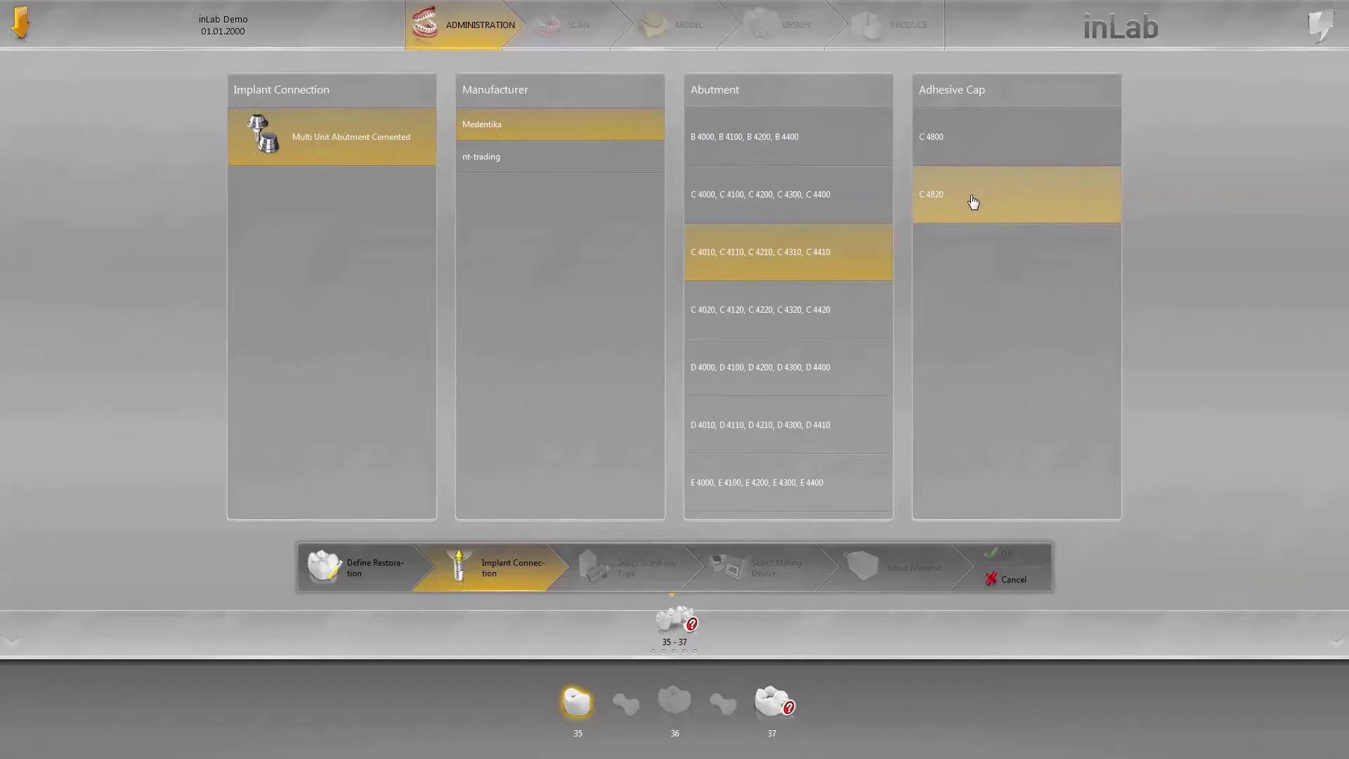
Set tooth 37's implant connection to manufacturer Medentika, abutment C 4010, C 4110, C 4210, C 4310, C 4410, and adhesive cap C 4800
{"action": "left_click", "coordinate": [776, 701]}
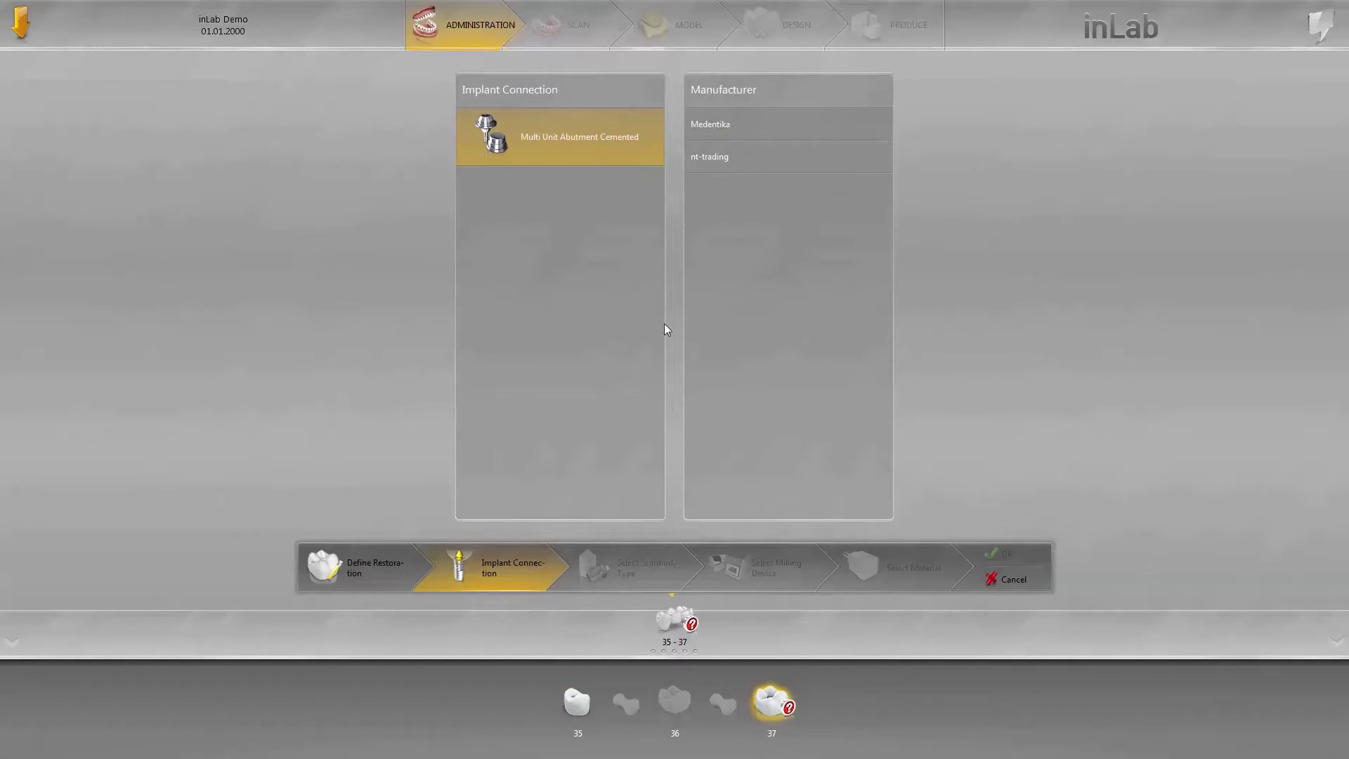
{"action": "left_click", "coordinate": [734, 129]}
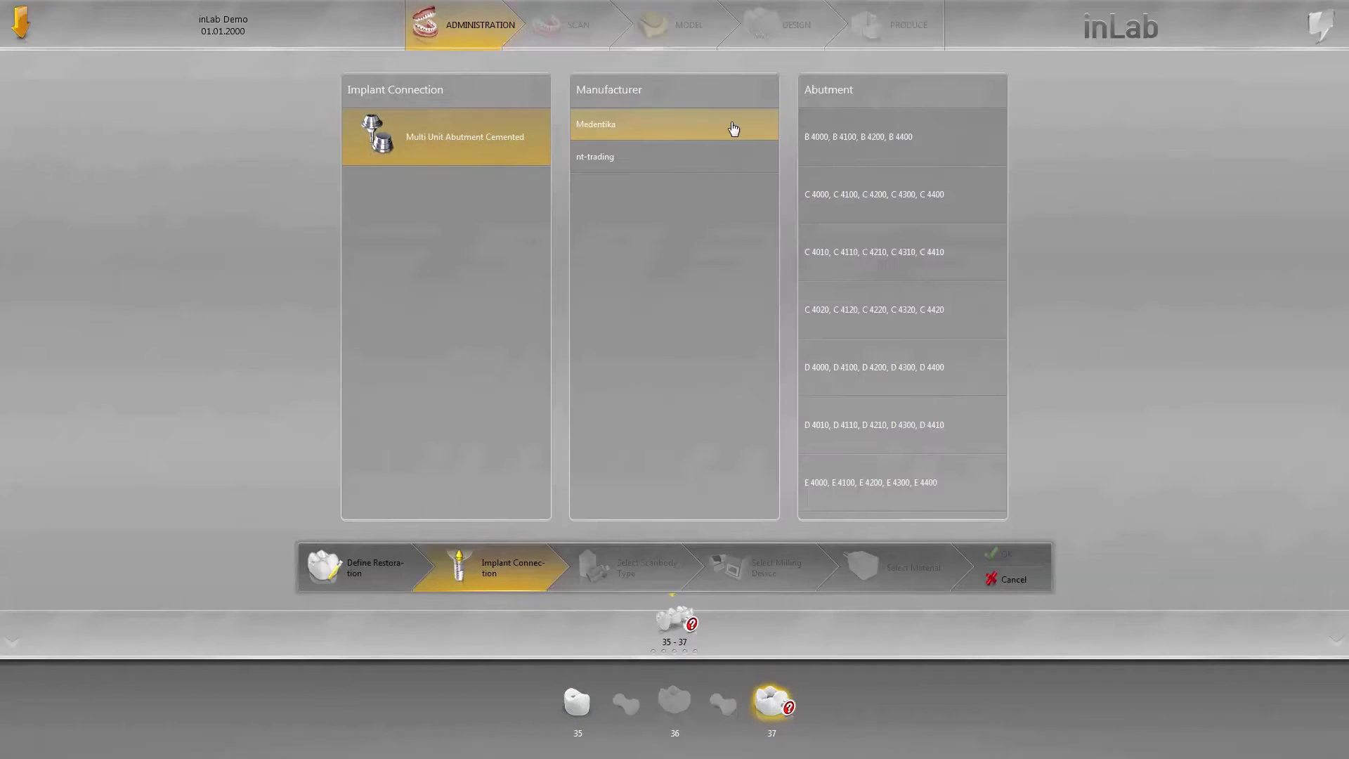
{"action": "left_click", "coordinate": [901, 259]}
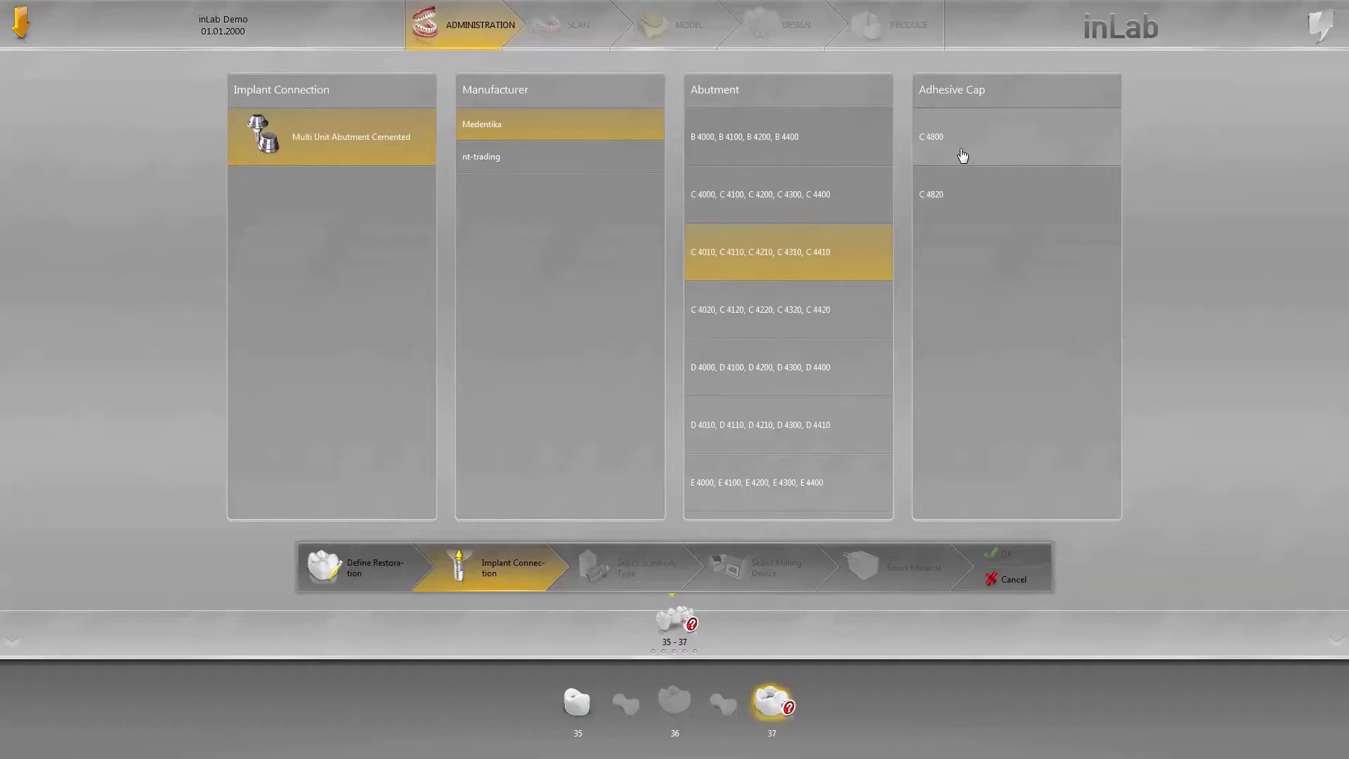
{"action": "left_click", "coordinate": [935, 143]}
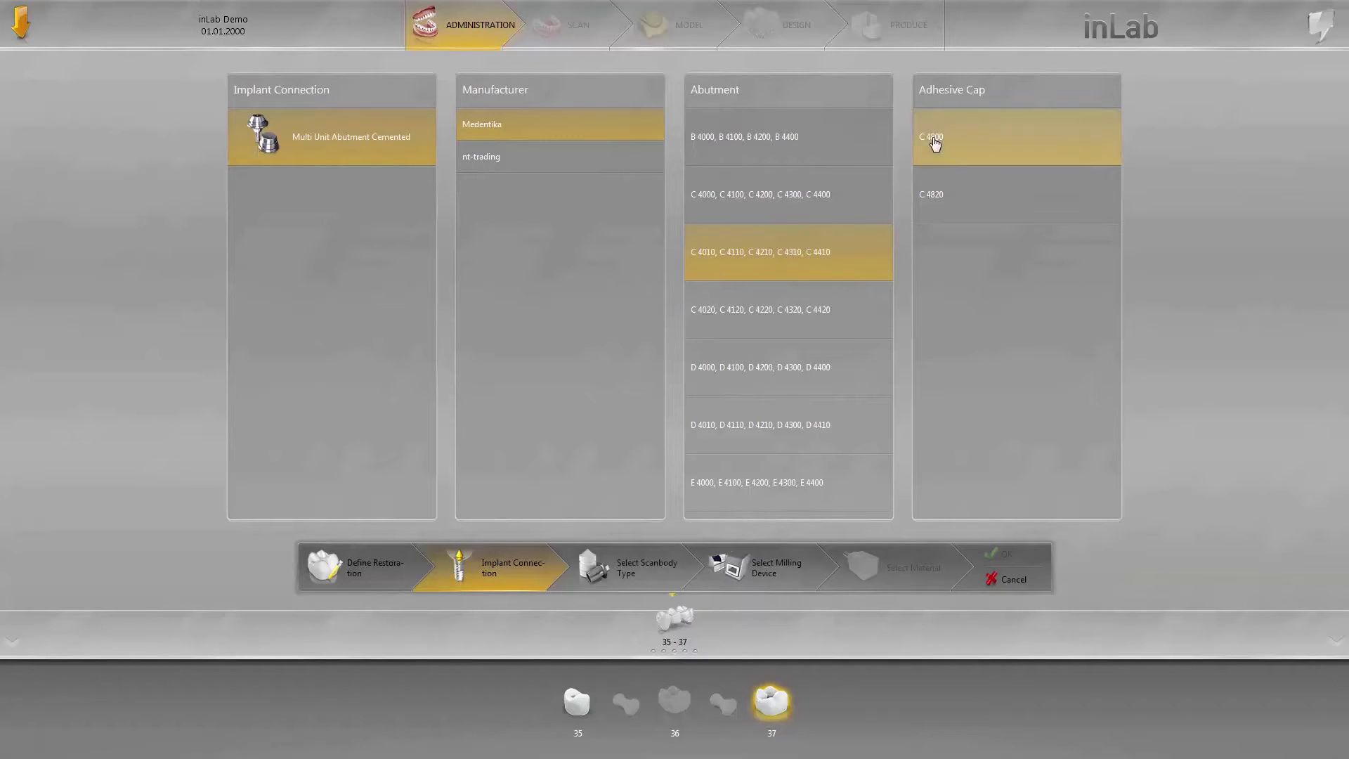
Review the scanbody type selection and choose MC X5 (virtual) as the milling unit
{"action": "left_click", "coordinate": [636, 578]}
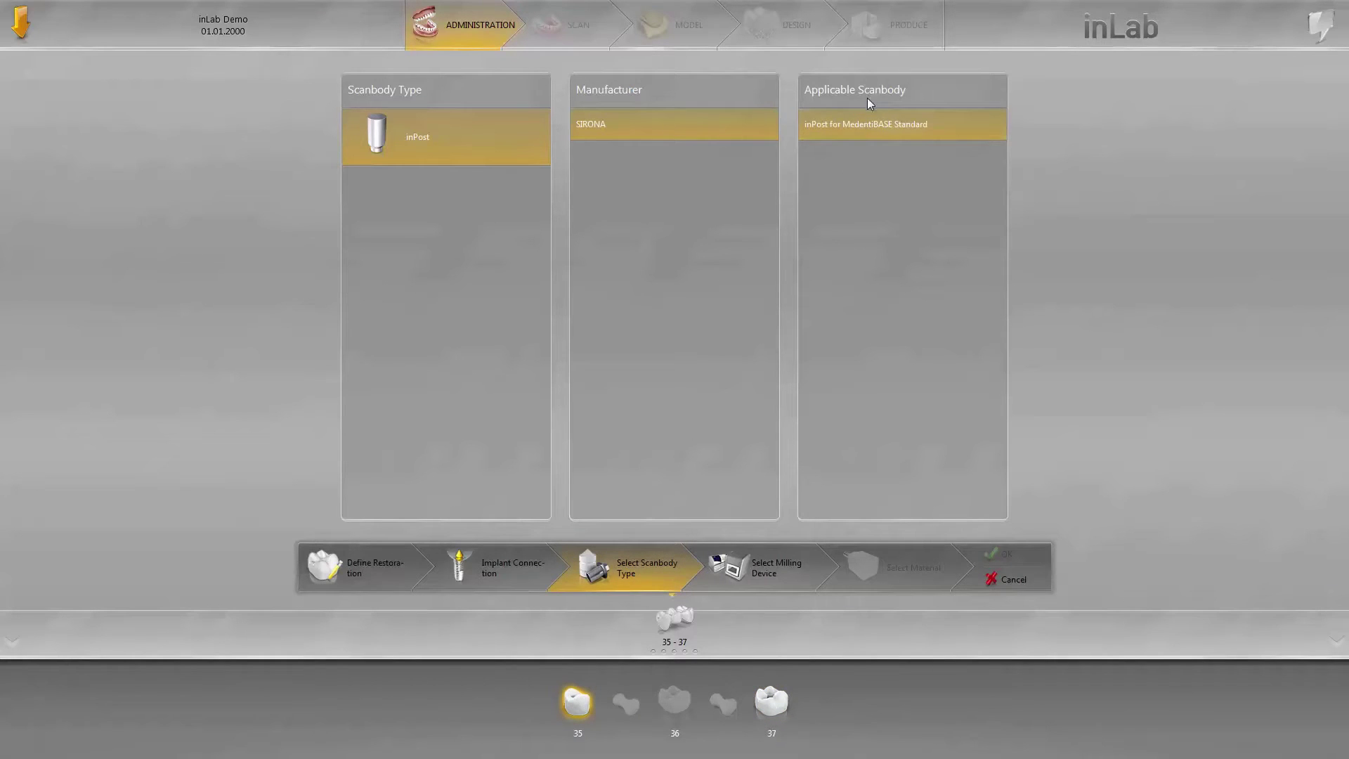
{"action": "left_click", "coordinate": [771, 576]}
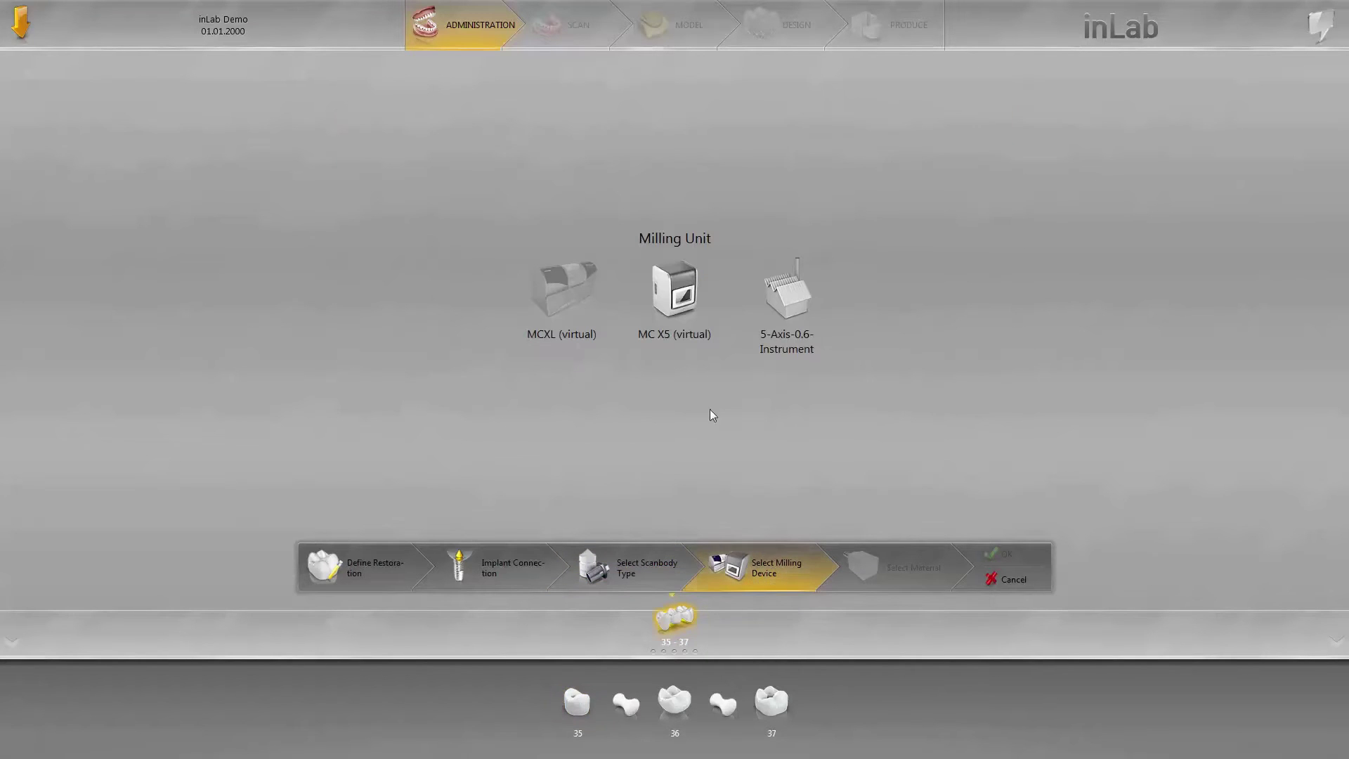
{"action": "left_click", "coordinate": [676, 306]}
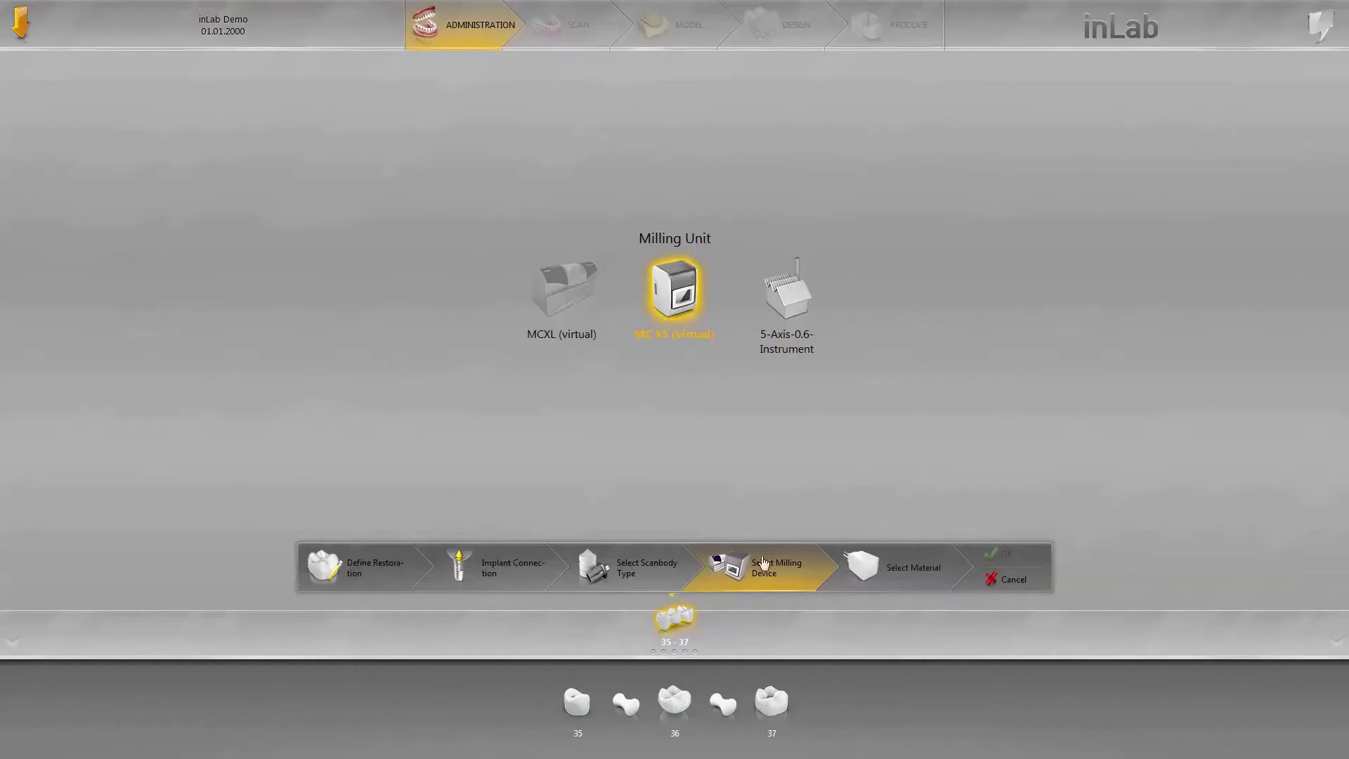
Choose ZrO2 from manufacturer Misc as the bridge material and confirm the restoration definition
{"action": "left_click", "coordinate": [897, 586]}
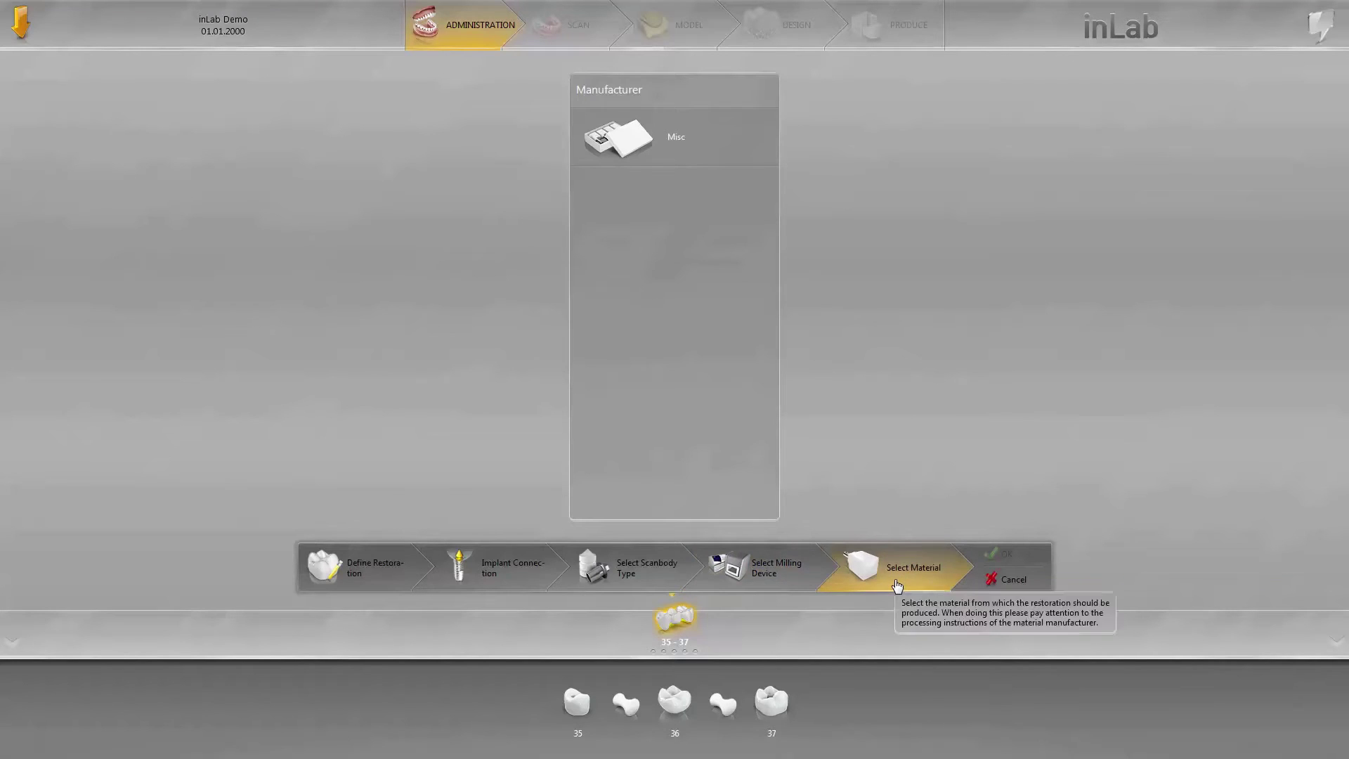
{"action": "left_click", "coordinate": [631, 158]}
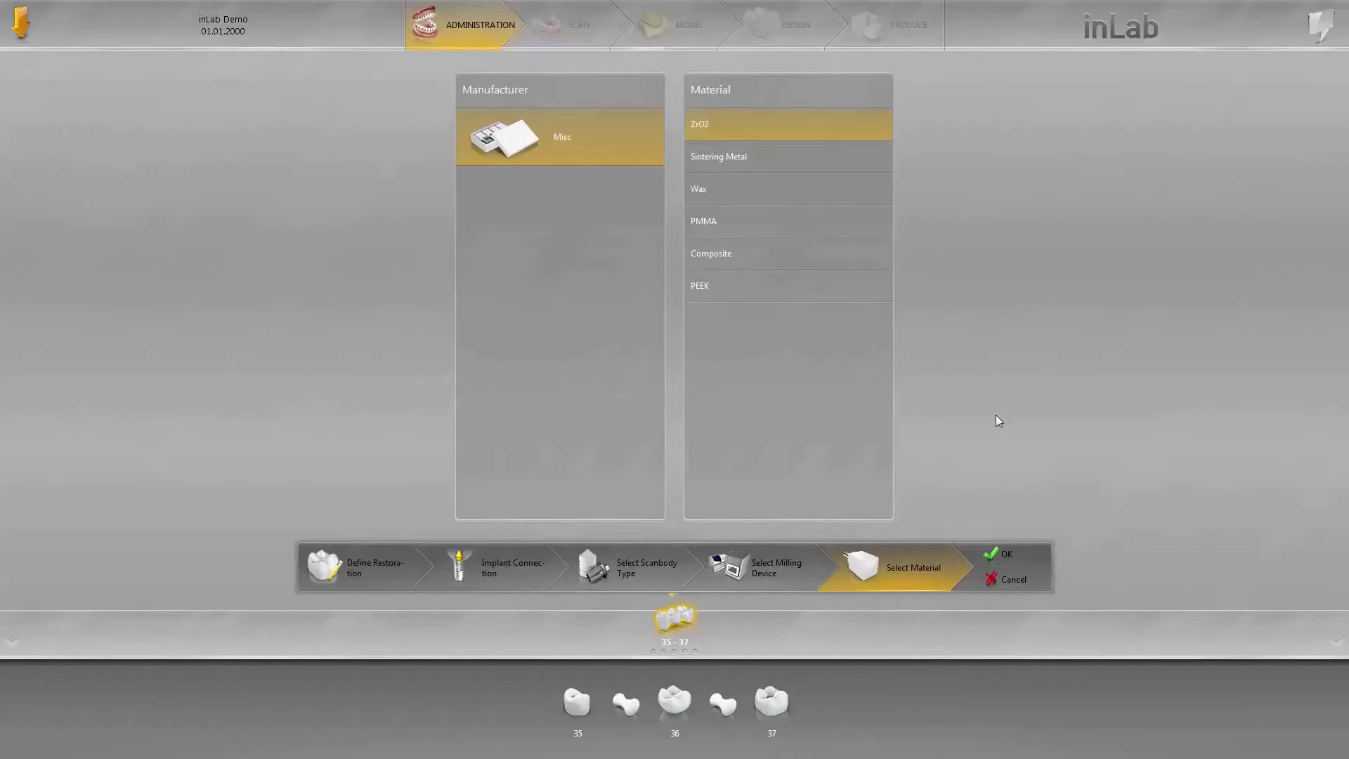
{"action": "left_click", "coordinate": [1003, 554]}
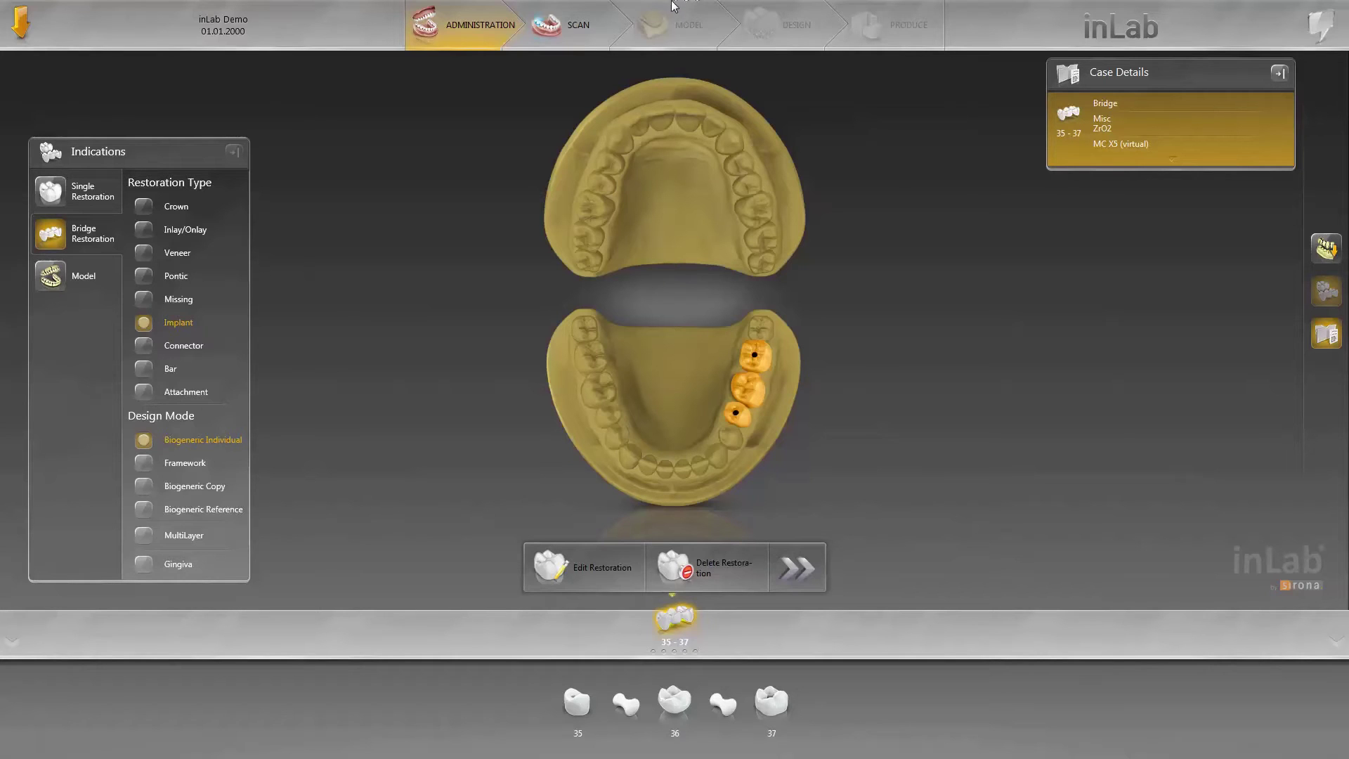
Go to the scan phase and add the Scanbody Lower image catalog
{"action": "left_click", "coordinate": [593, 26]}
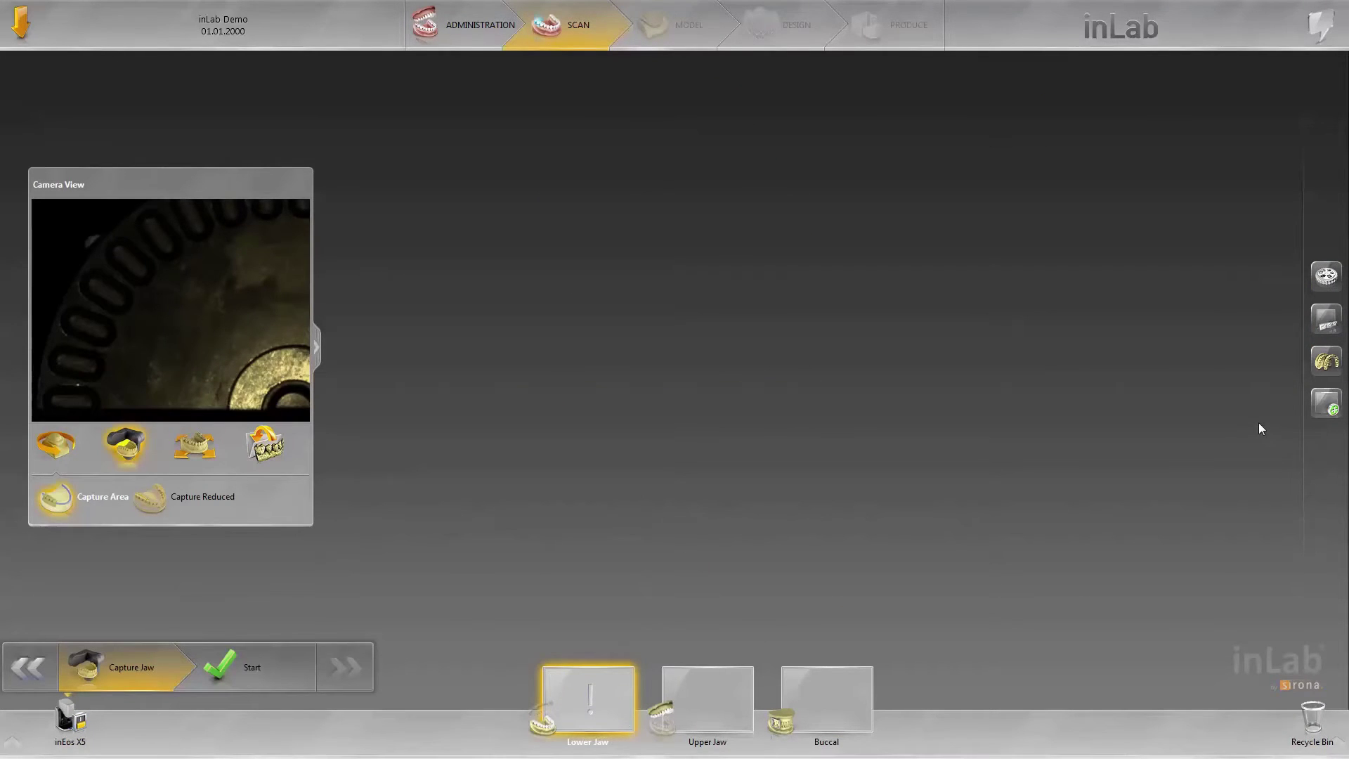
{"action": "left_click", "coordinate": [1332, 409]}
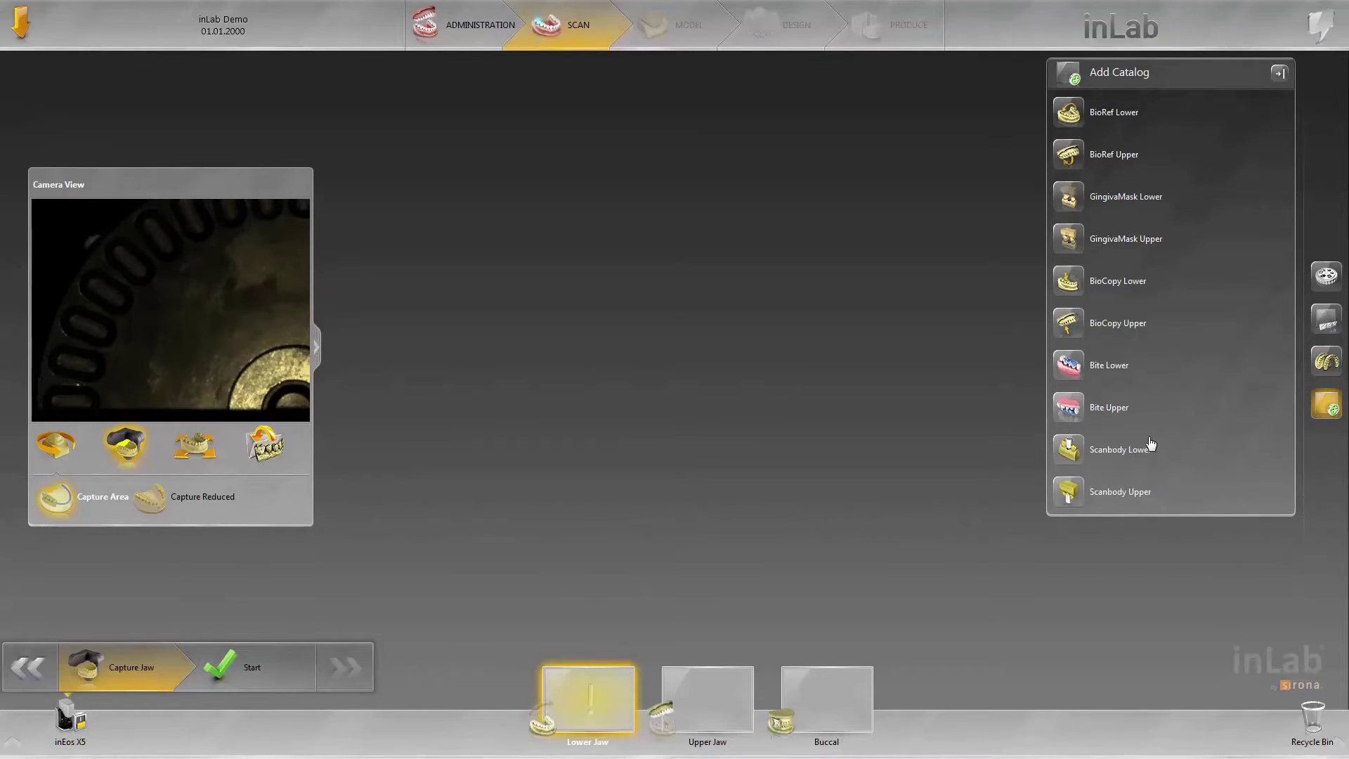
{"action": "left_click", "coordinate": [1131, 456]}
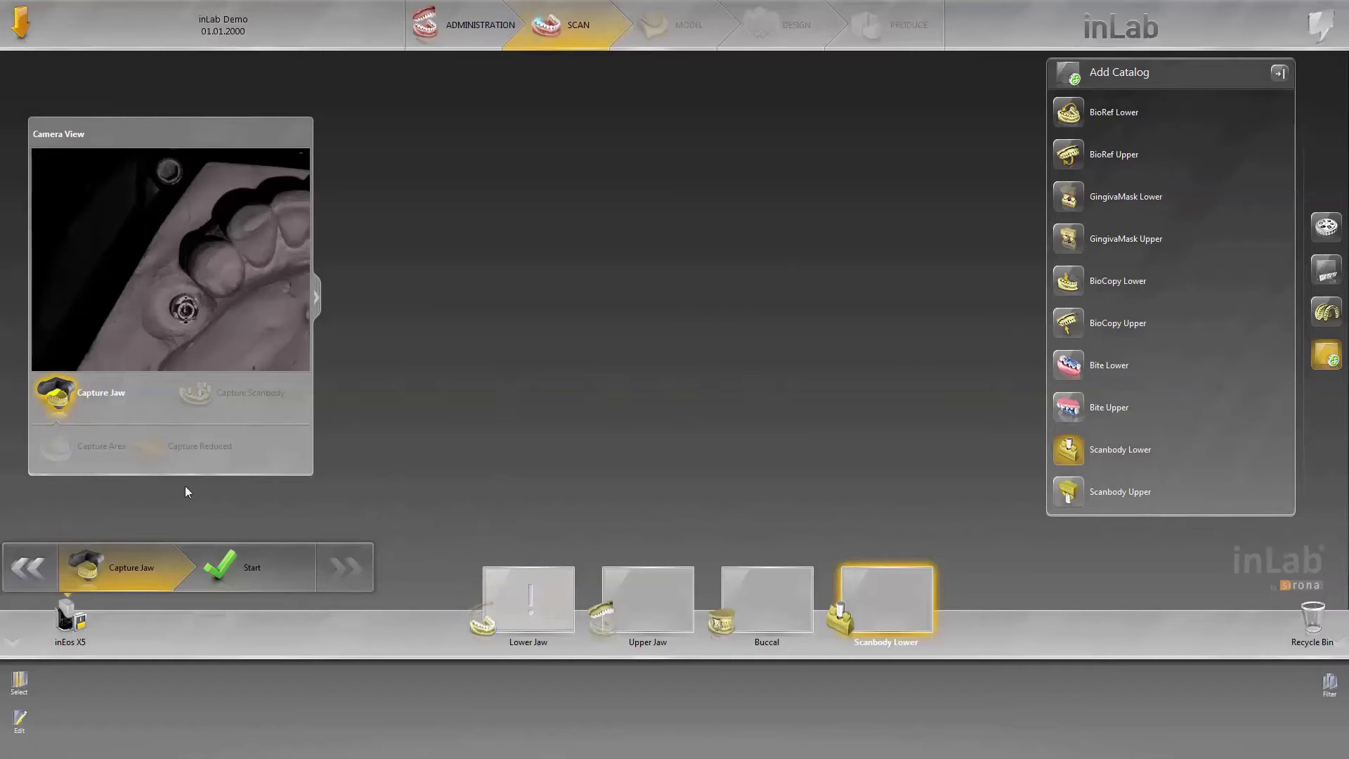
Capture the lower jaw into the Scanbody Lower catalog, accepting the detected jaw line and finishing without filling additional gaps
{"action": "left_click", "coordinate": [245, 568]}
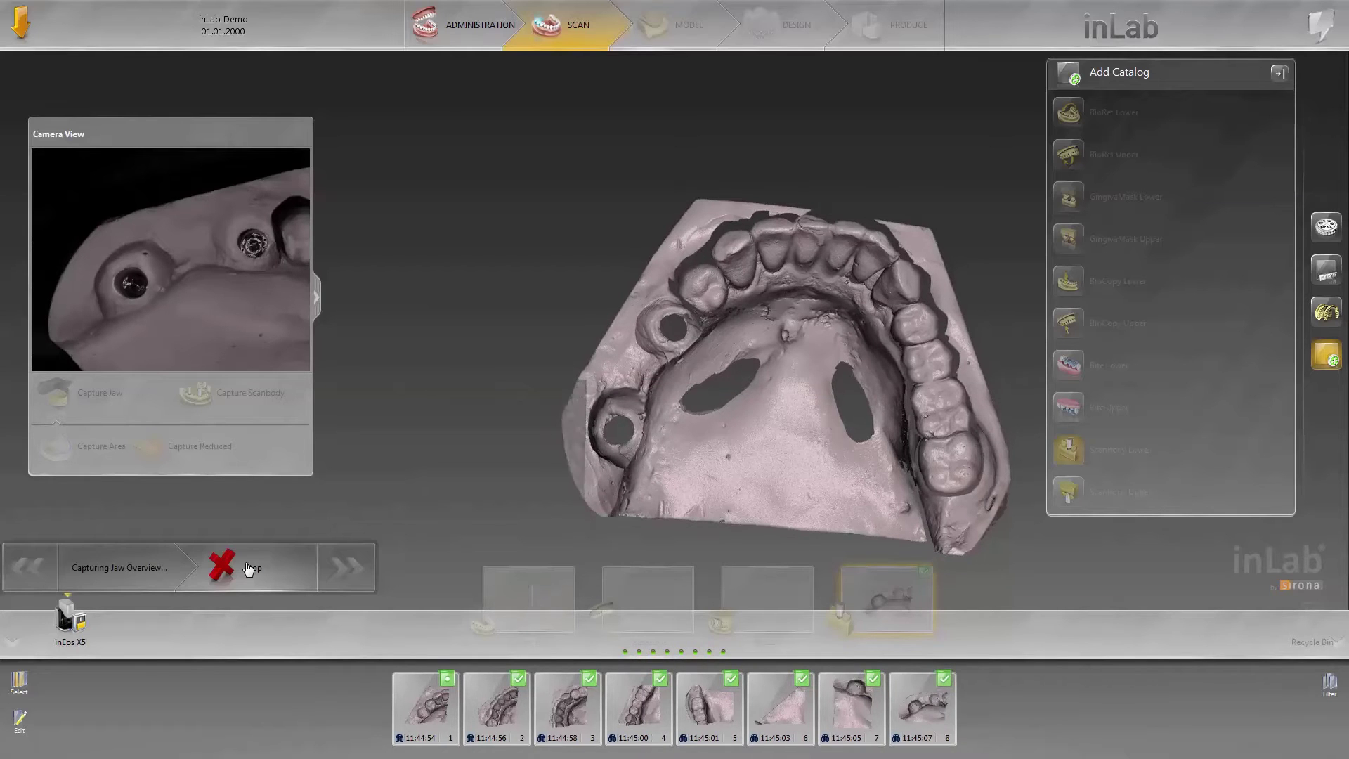
{"action": "left_click", "coordinate": [248, 568]}
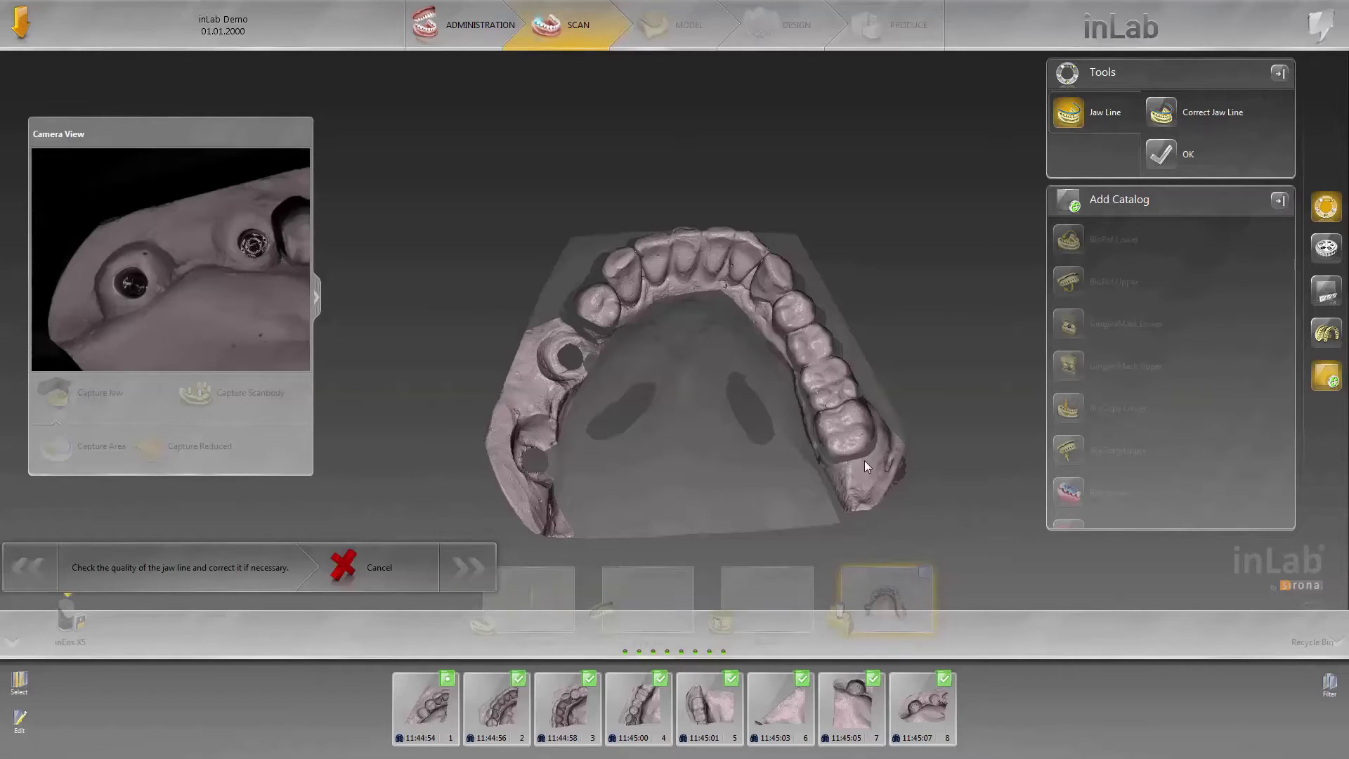
{"action": "left_click", "coordinate": [1164, 160]}
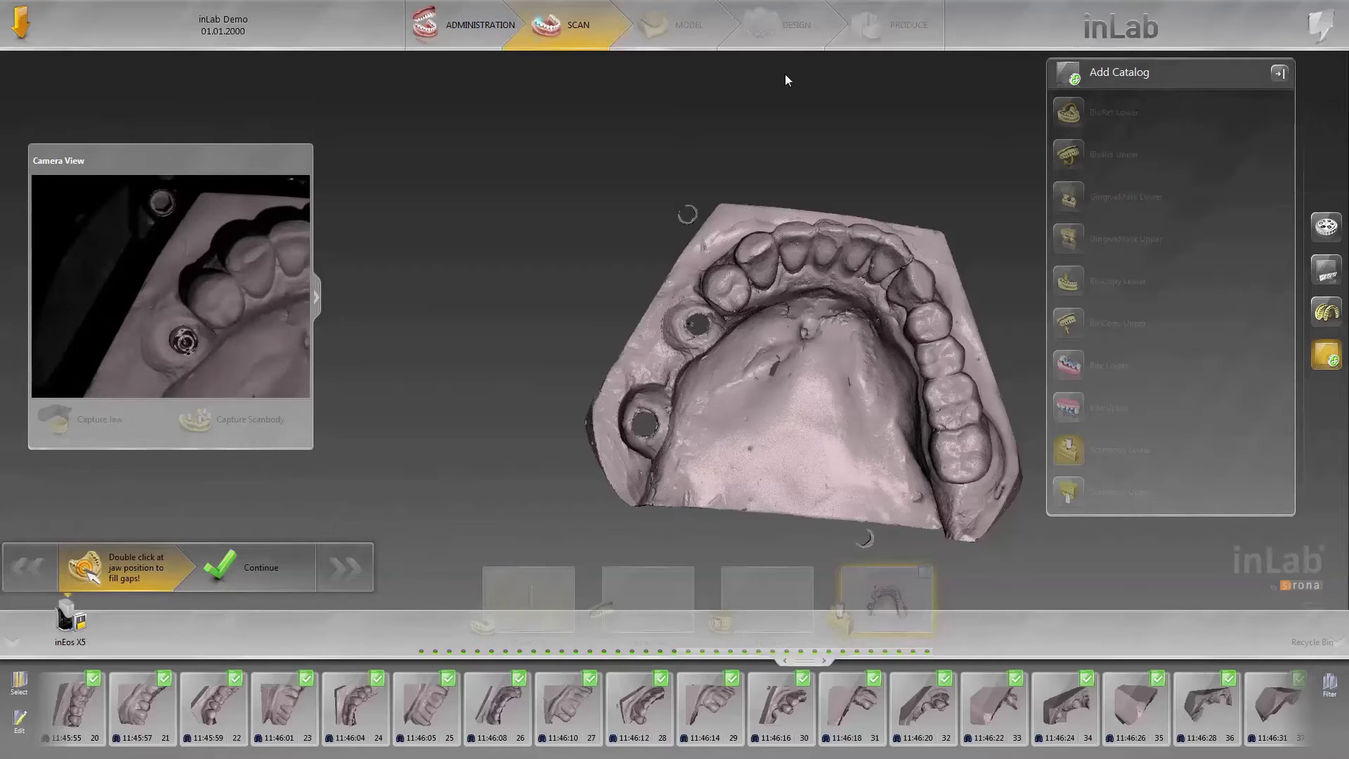
{"action": "right_click_drag", "start_coordinate": [762, 356], "coordinate": [820, 324]}
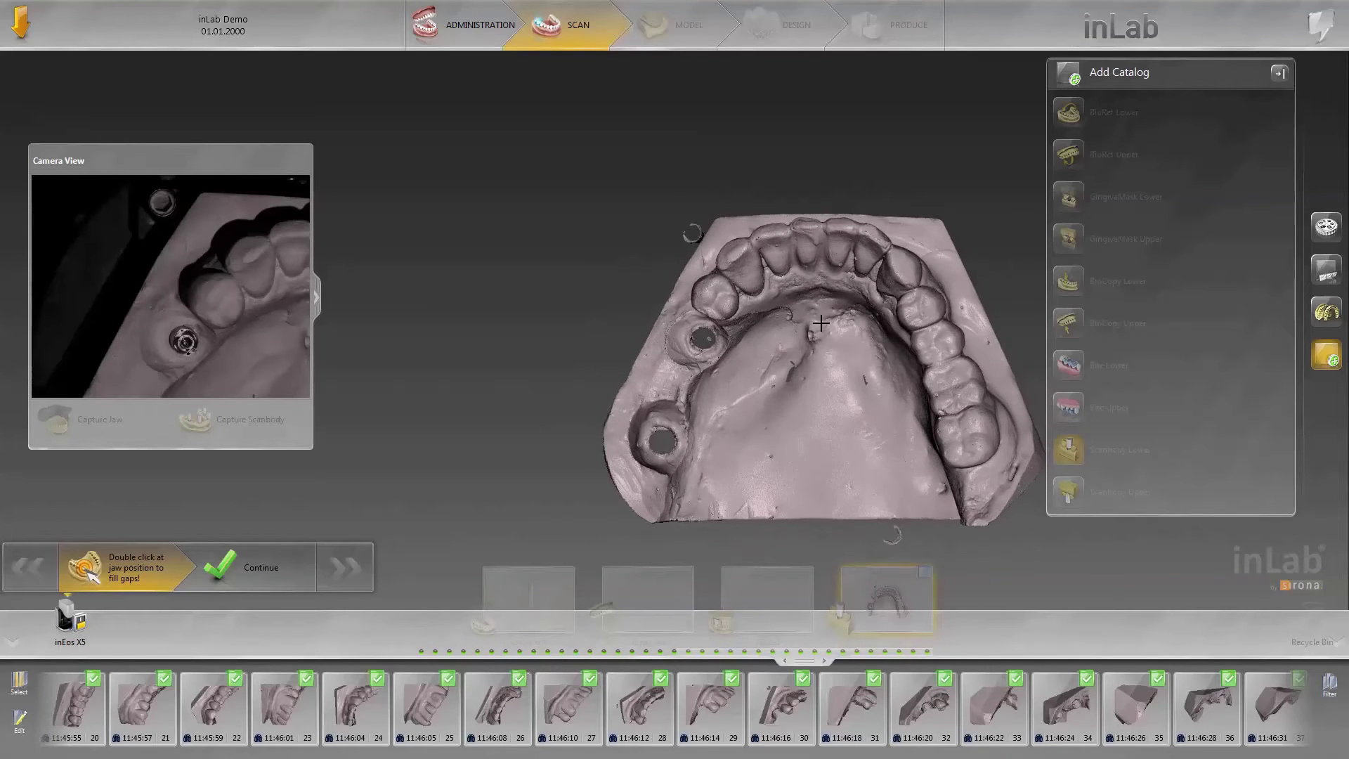
{"action": "left_click", "coordinate": [259, 573]}
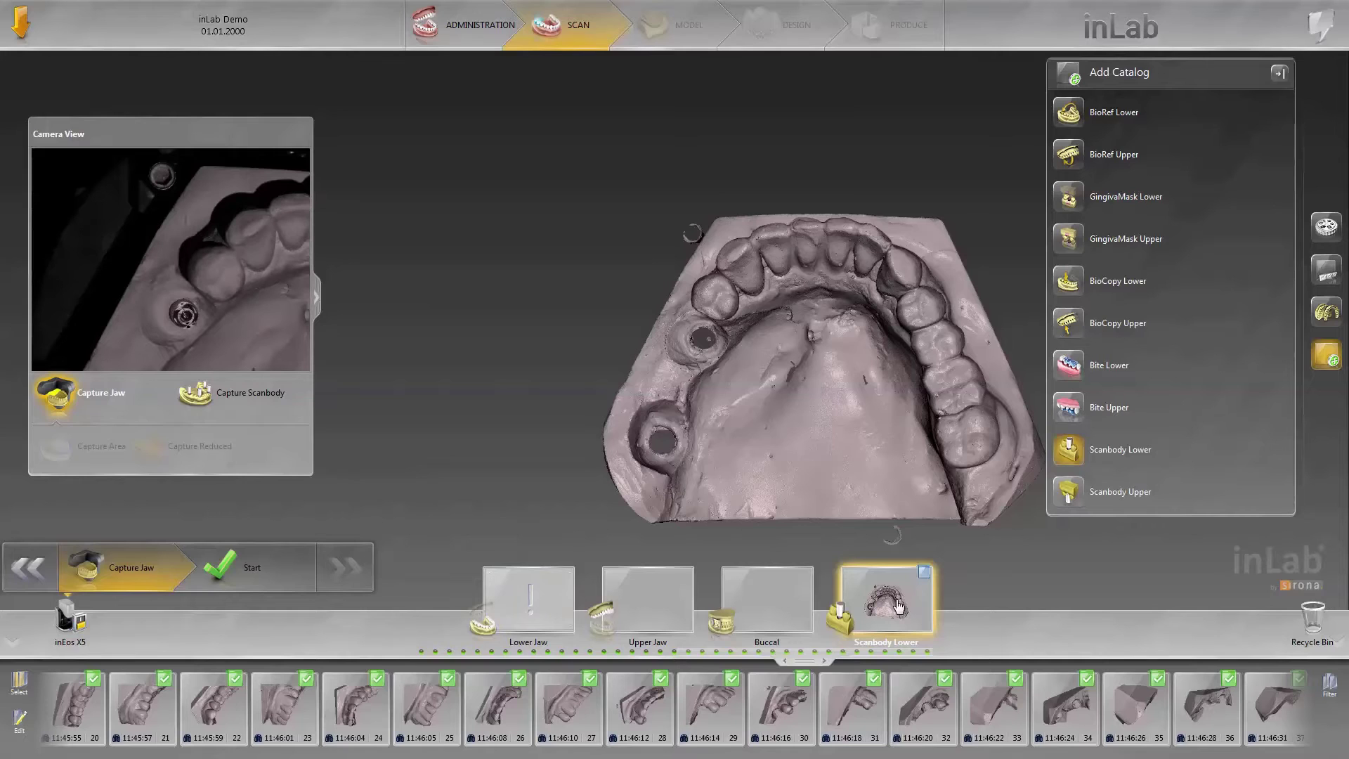
Copy the scan from the Scanbody Lower catalog into the Lower Jaw catalog
{"action": "left_click_drag", "start_coordinate": [898, 605], "coordinate": [548, 613]}
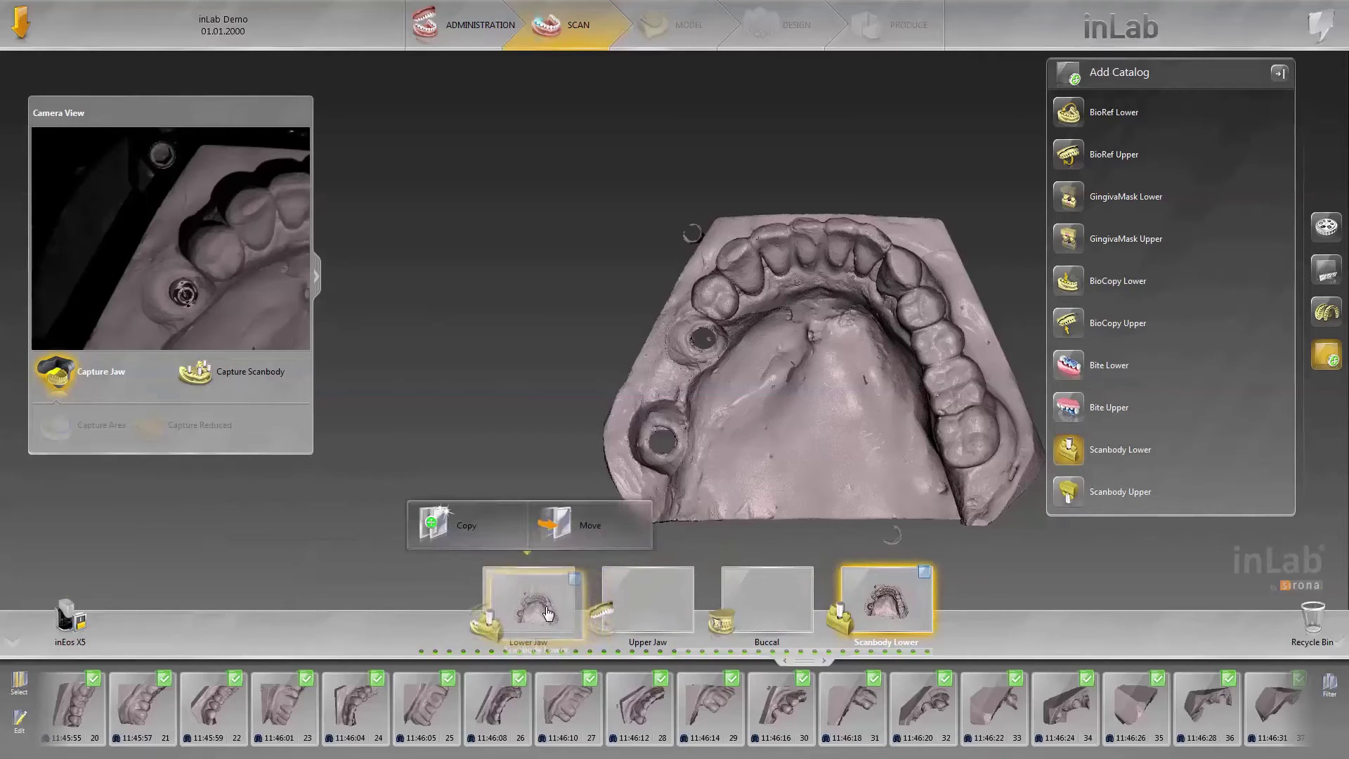
{"action": "left_click", "coordinate": [460, 536]}
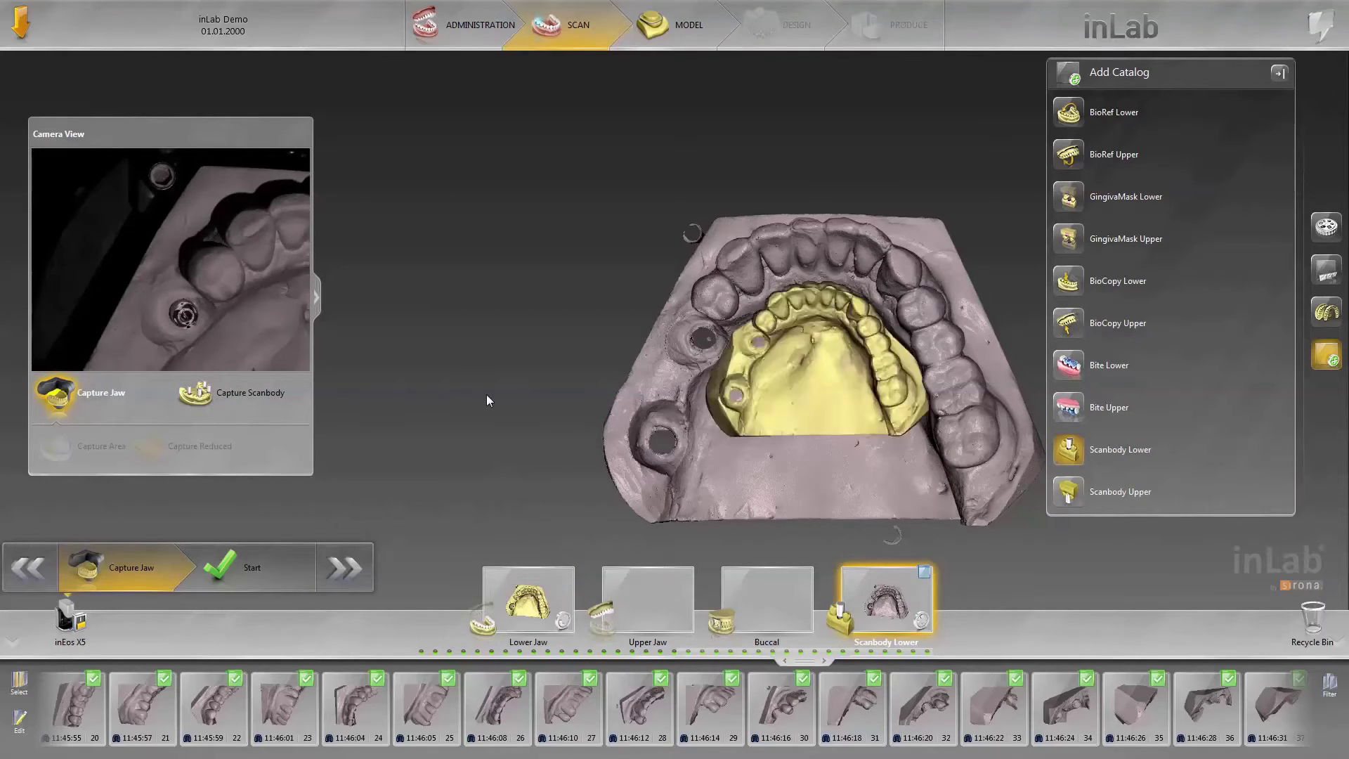
Switch to scanbody capture and scan the scanbody at the rear implant position, tooth 37
{"action": "left_click", "coordinate": [259, 395]}
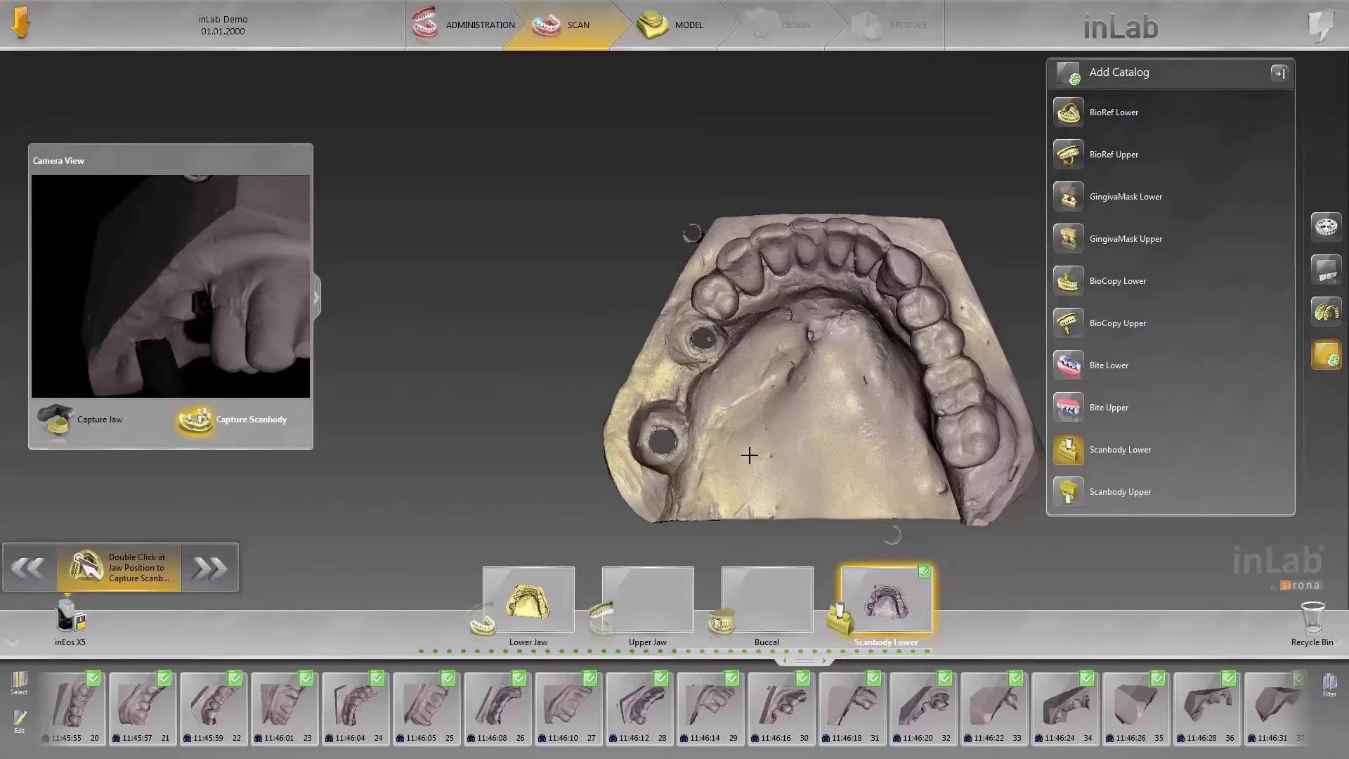
{"action": "right_click_drag", "start_coordinate": [777, 407], "coordinate": [680, 388]}
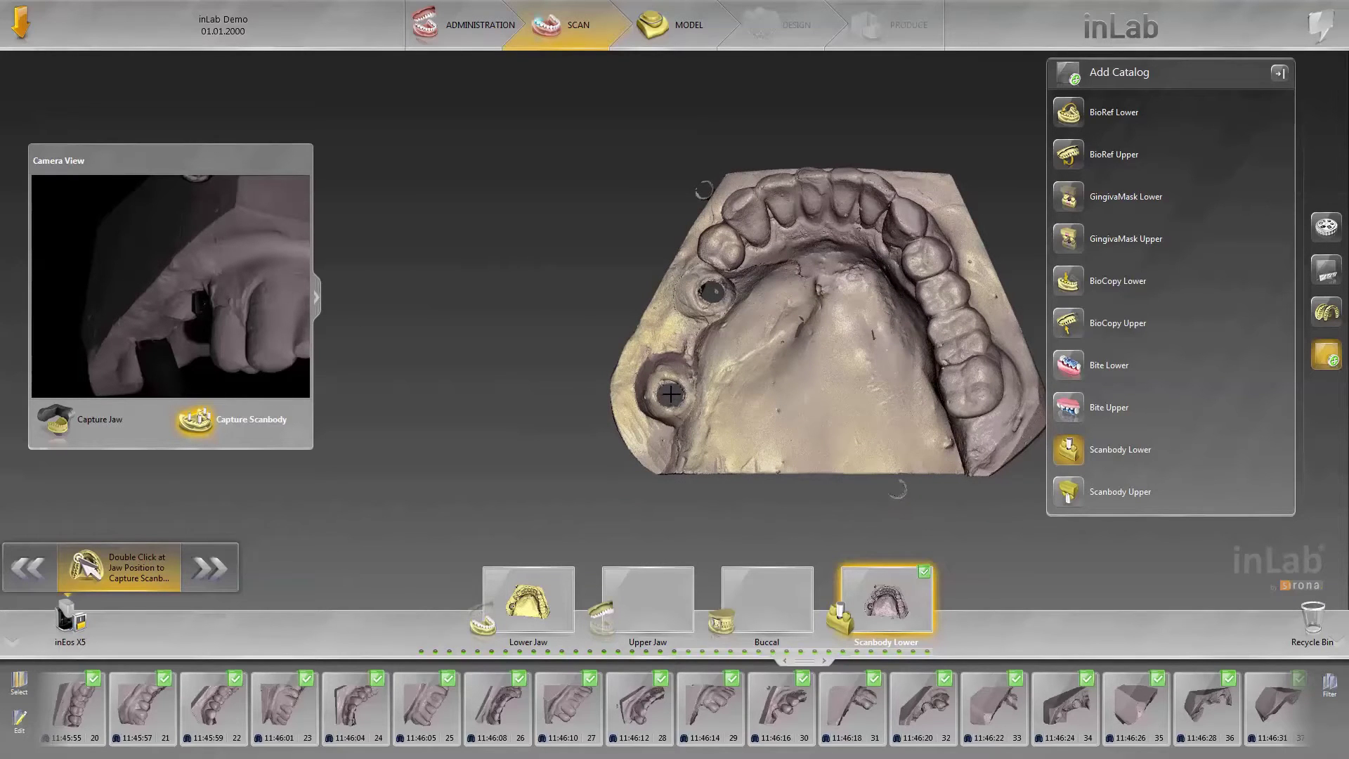
{"action": "double_click", "coordinate": [668, 395]}
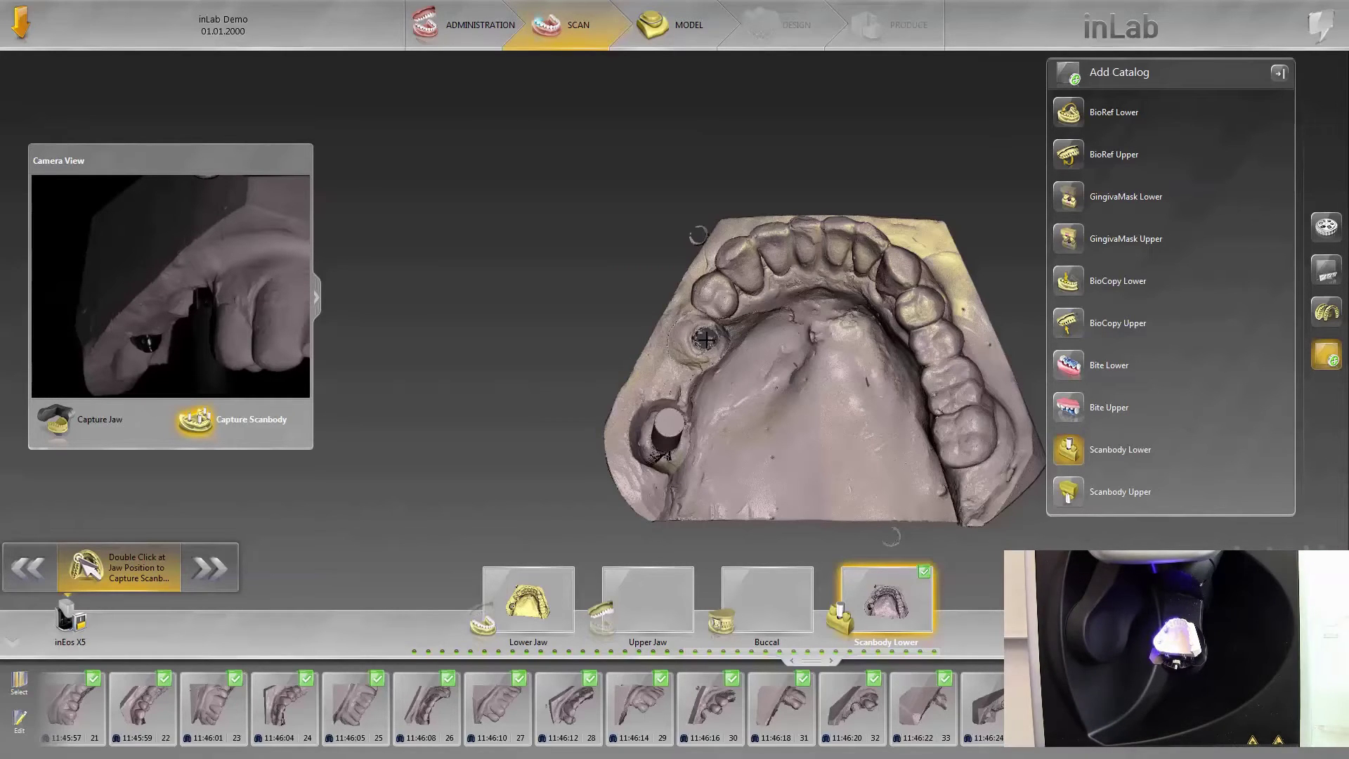
Scan the scanbody at the front implant position, tooth 35, and inspect both captured scanbodies on the model
{"action": "left_click_drag", "start_coordinate": [744, 362], "coordinate": [705, 340]}
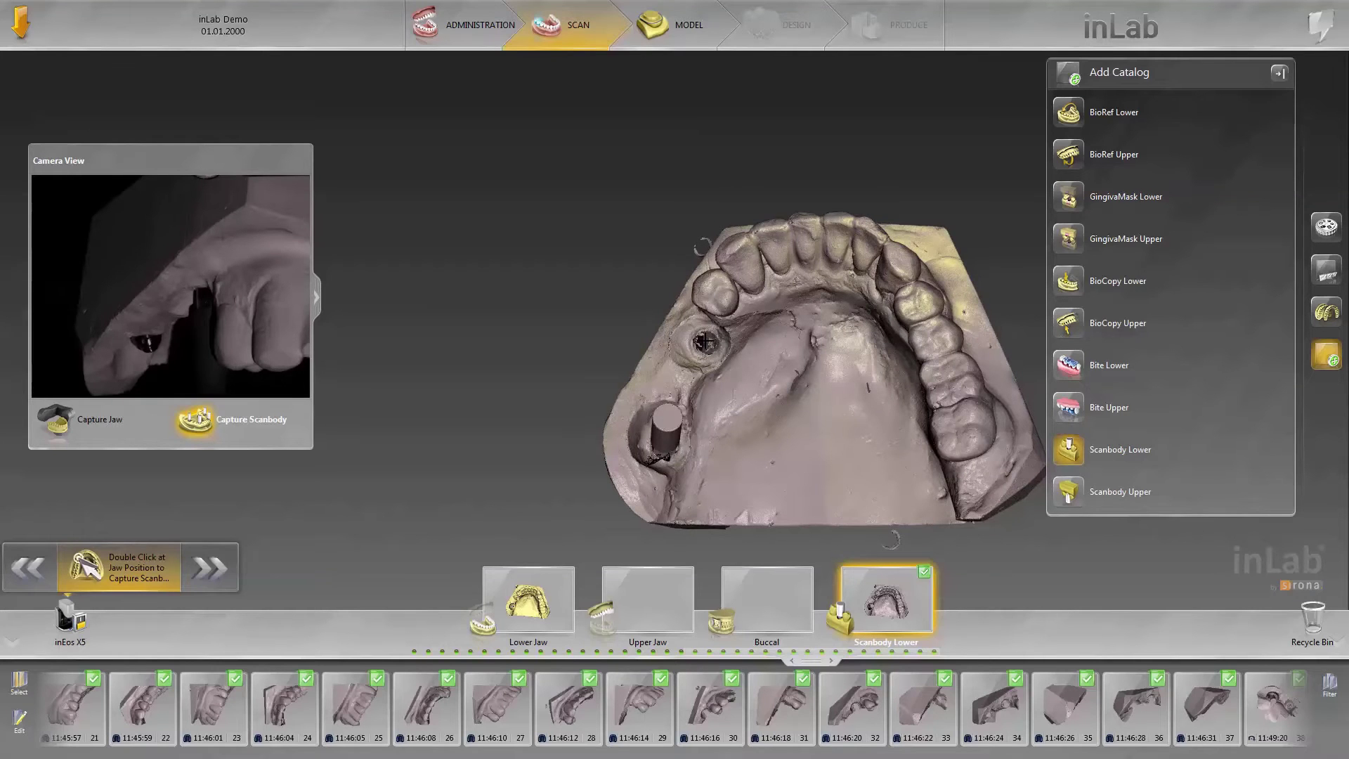
{"action": "double_click", "coordinate": [704, 340]}
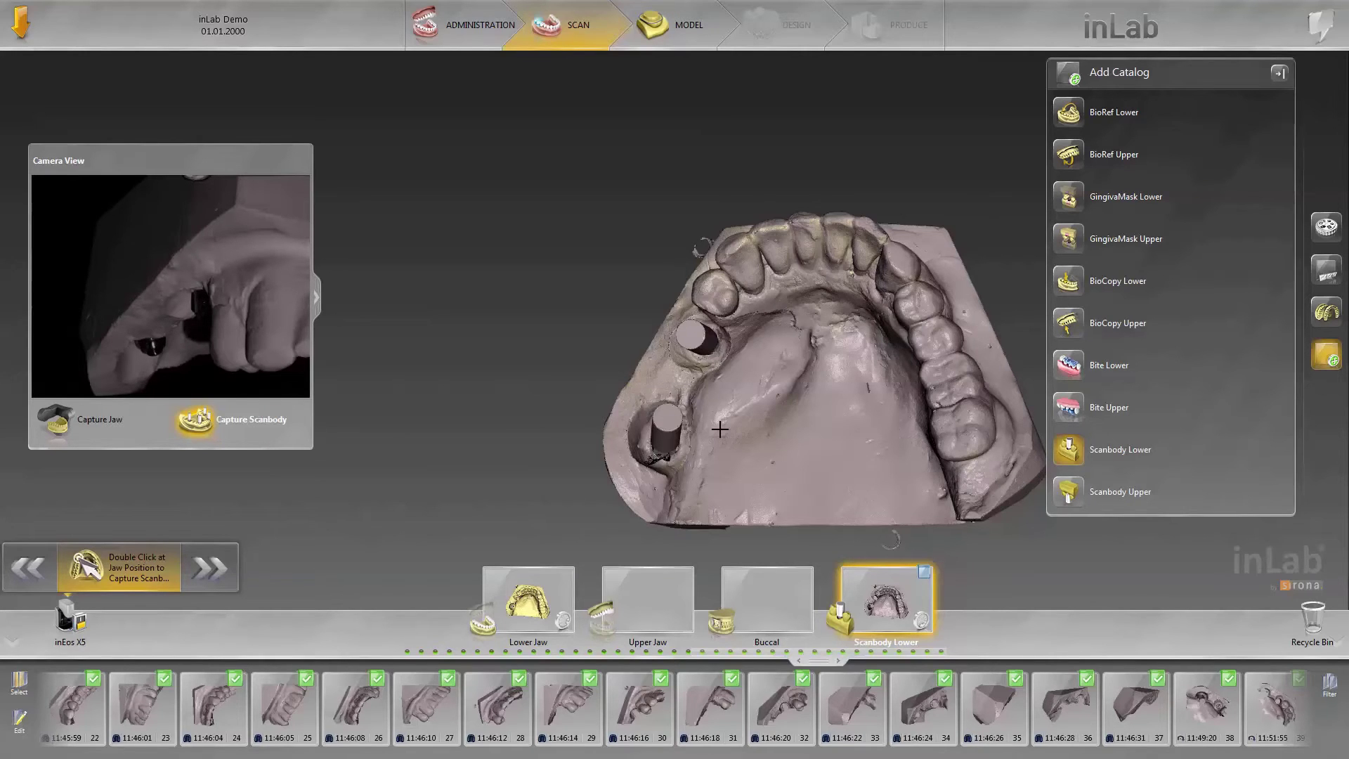
{"action": "right_click_drag", "start_coordinate": [727, 369], "coordinate": [798, 427]}
{"action": "middle_click_drag", "start_coordinate": [739, 389], "coordinate": [710, 367]}
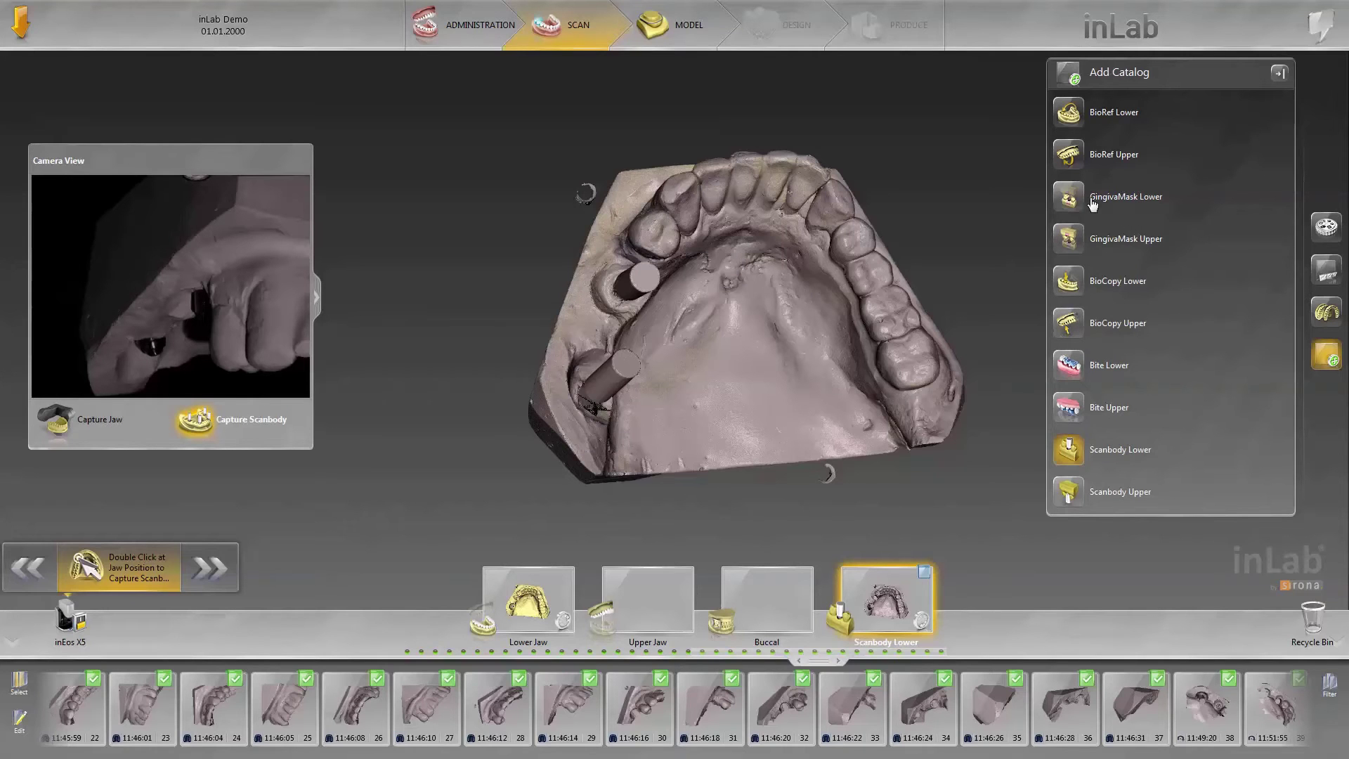
Add the GingivaMask Lower catalog and scan the gingiva mask as a reduced jaw capture, finishing without filling gaps
{"action": "left_click", "coordinate": [1070, 199]}
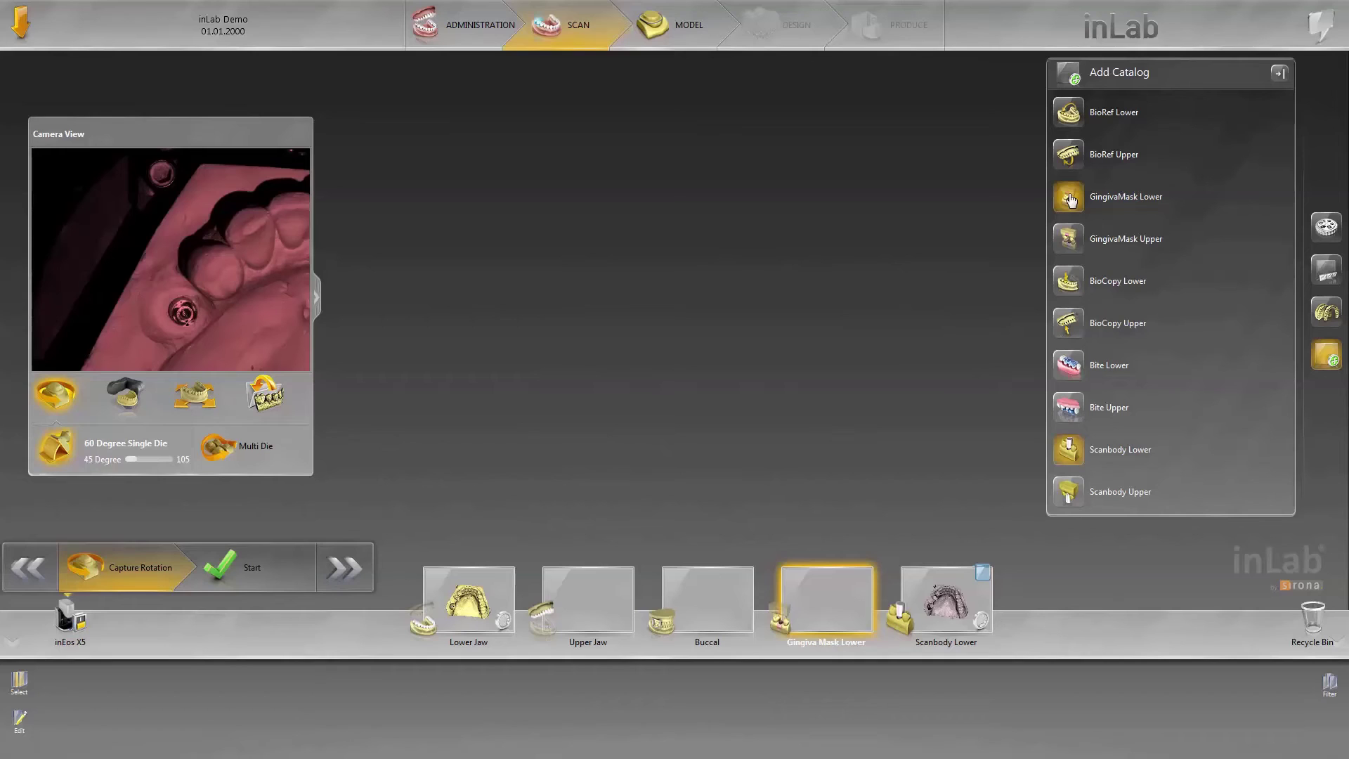
{"action": "left_click", "coordinate": [127, 397]}
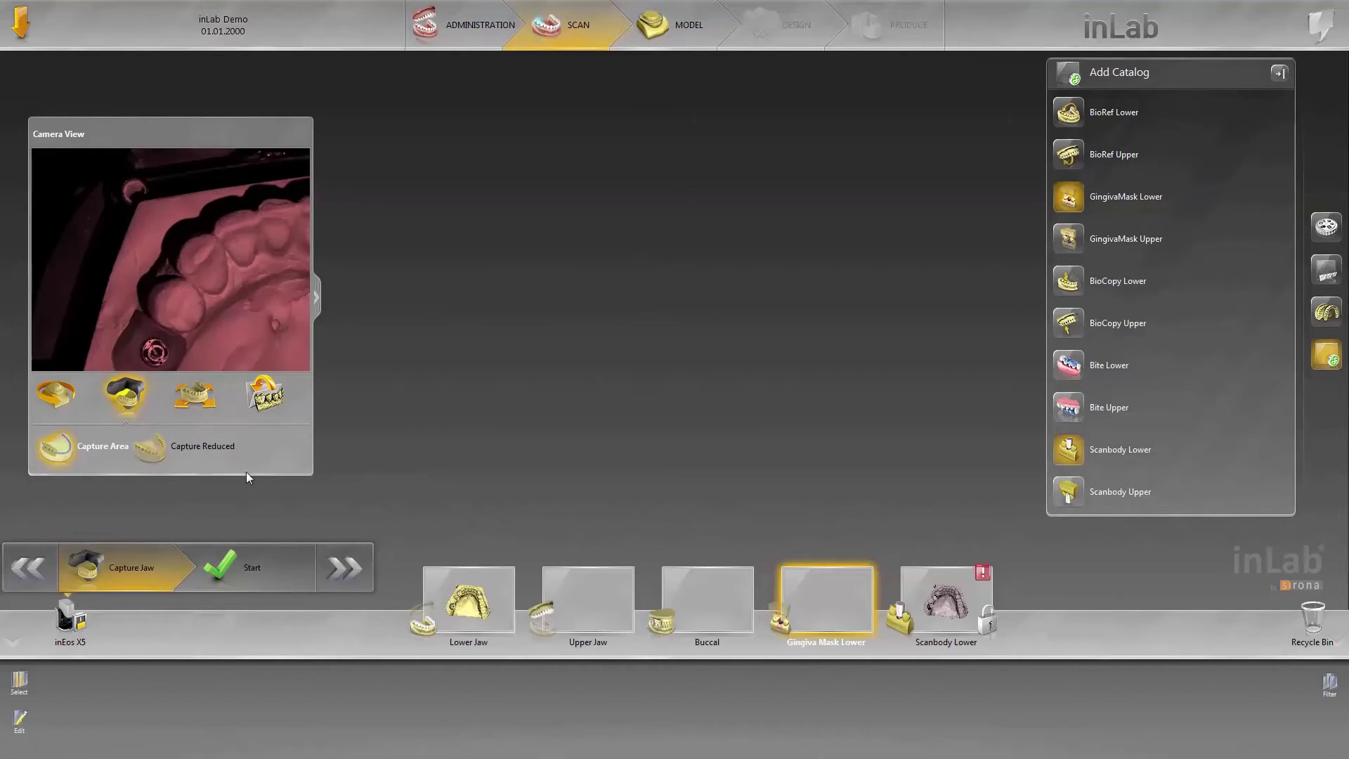
{"action": "left_click", "coordinate": [216, 453]}
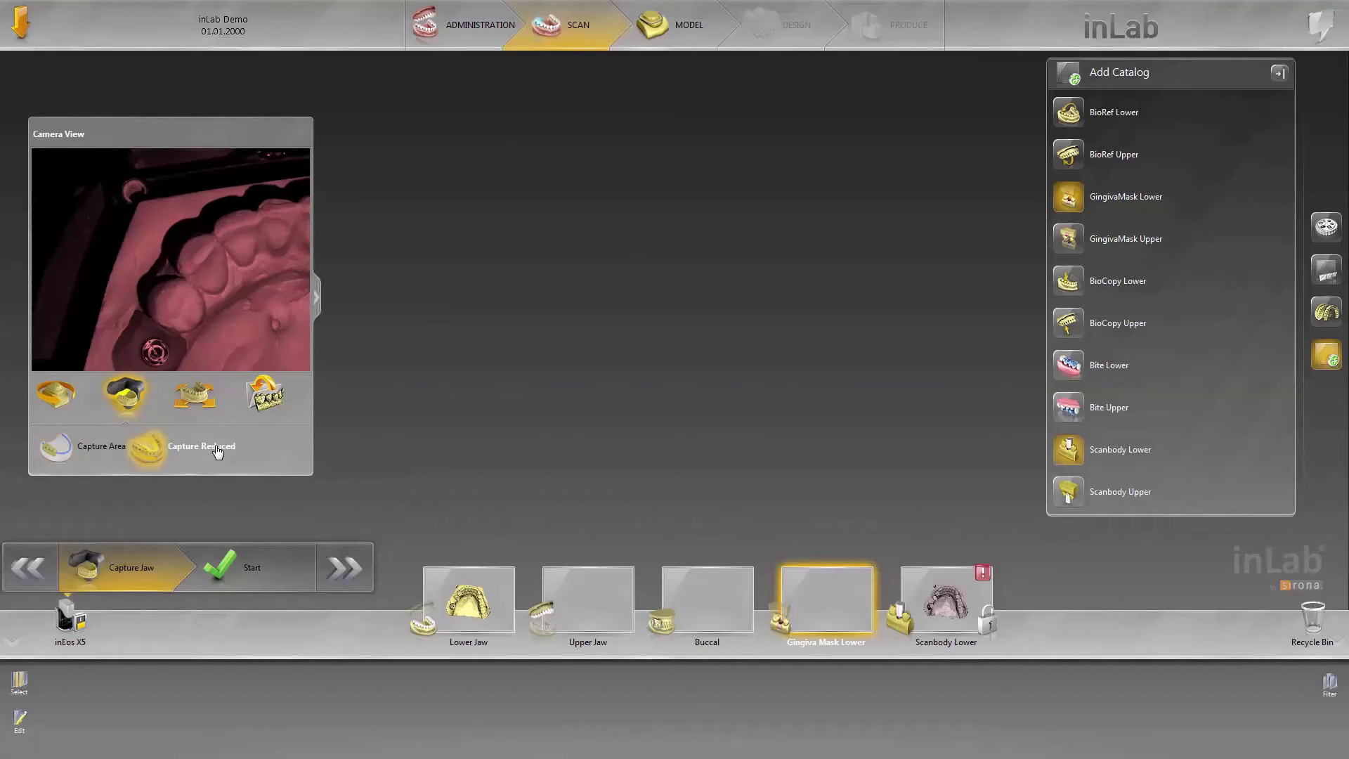
{"action": "left_click", "coordinate": [247, 570]}
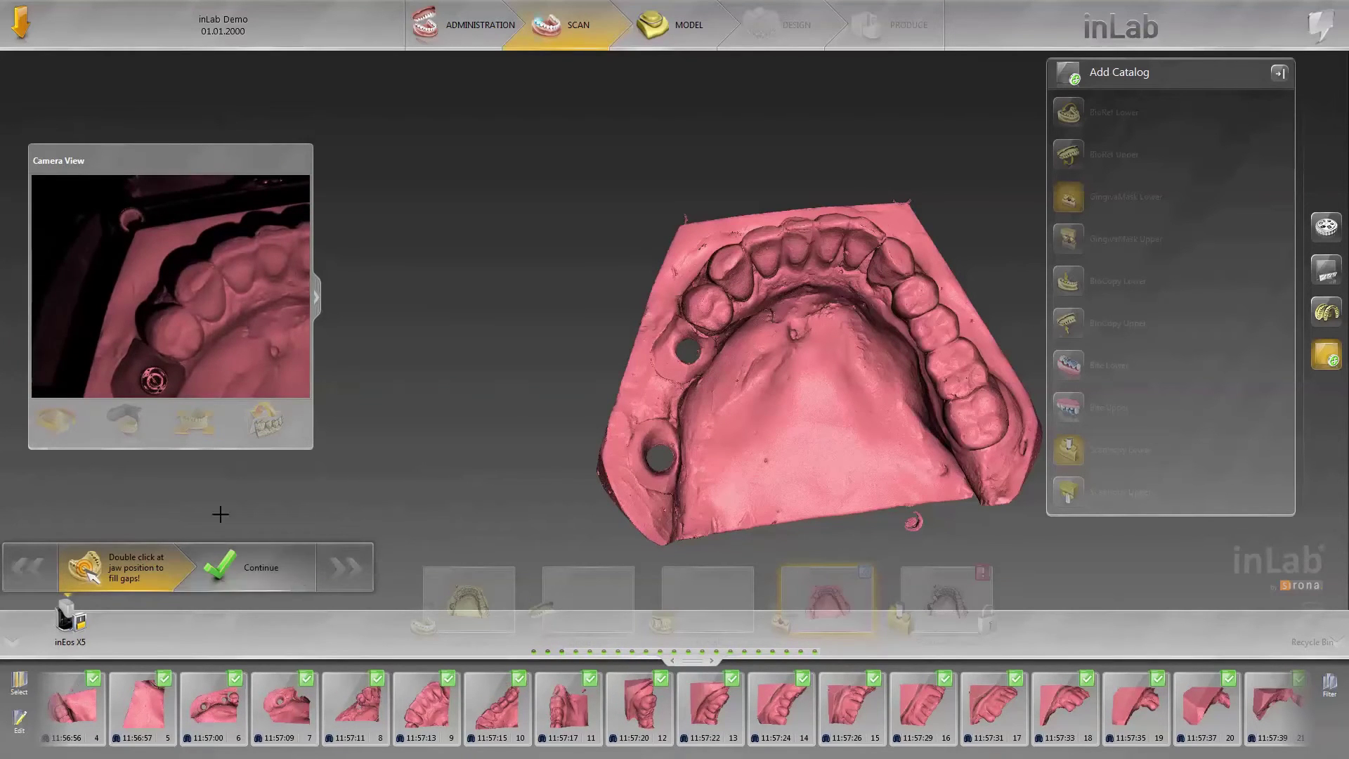
{"action": "left_click_drag", "start_coordinate": [671, 446], "coordinate": [568, 441]}
{"action": "left_click", "coordinate": [310, 552]}
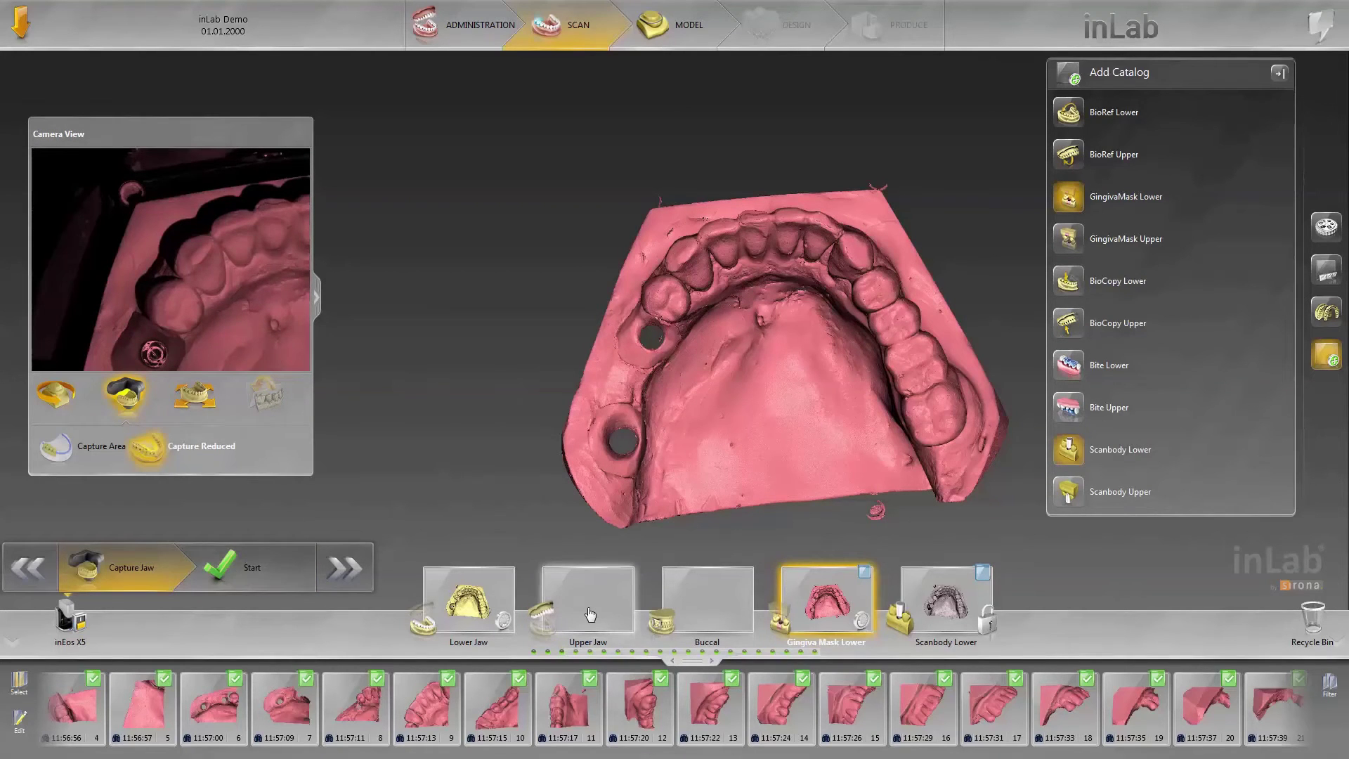
Scan the upper jaw into the Upper Jaw catalog with reduced capture, finish without filling gaps, and open the Buccal catalog
{"action": "left_click", "coordinate": [592, 608]}
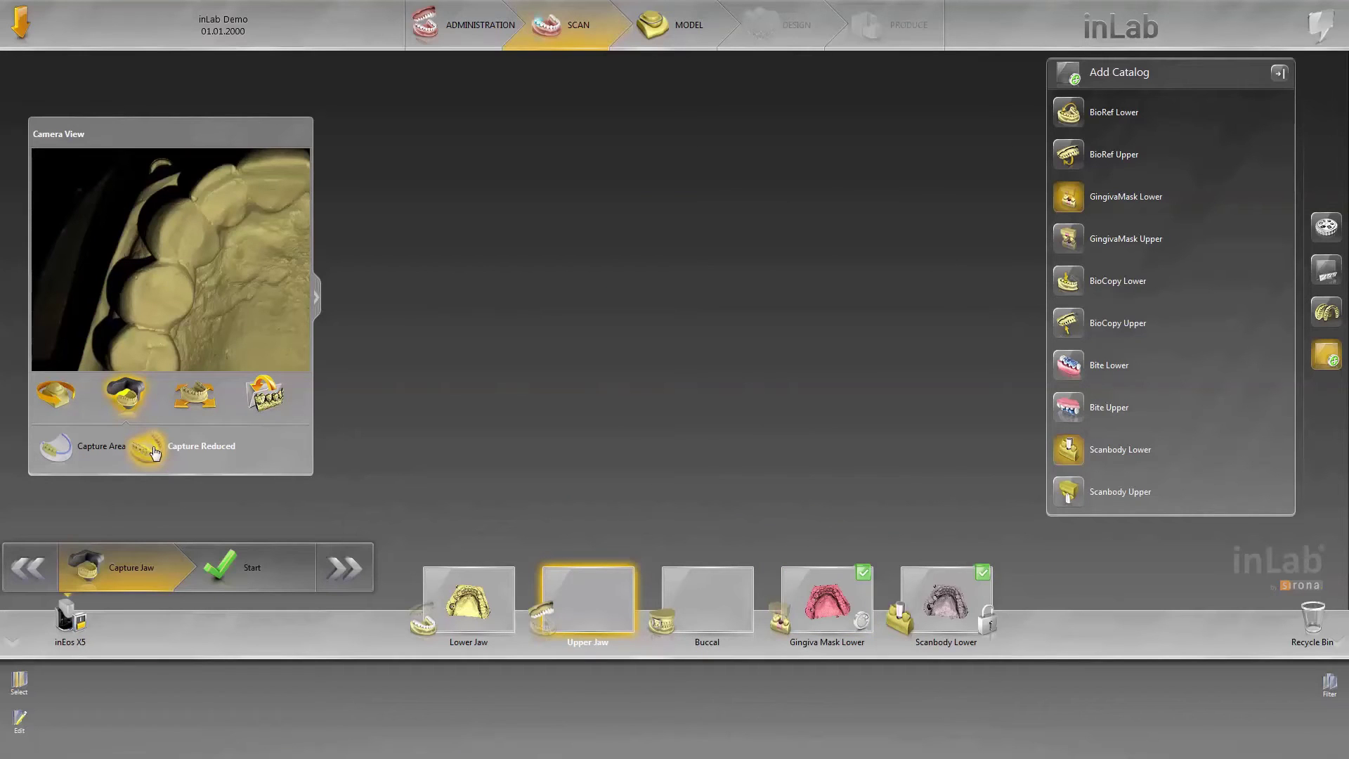
{"action": "left_click", "coordinate": [252, 567]}
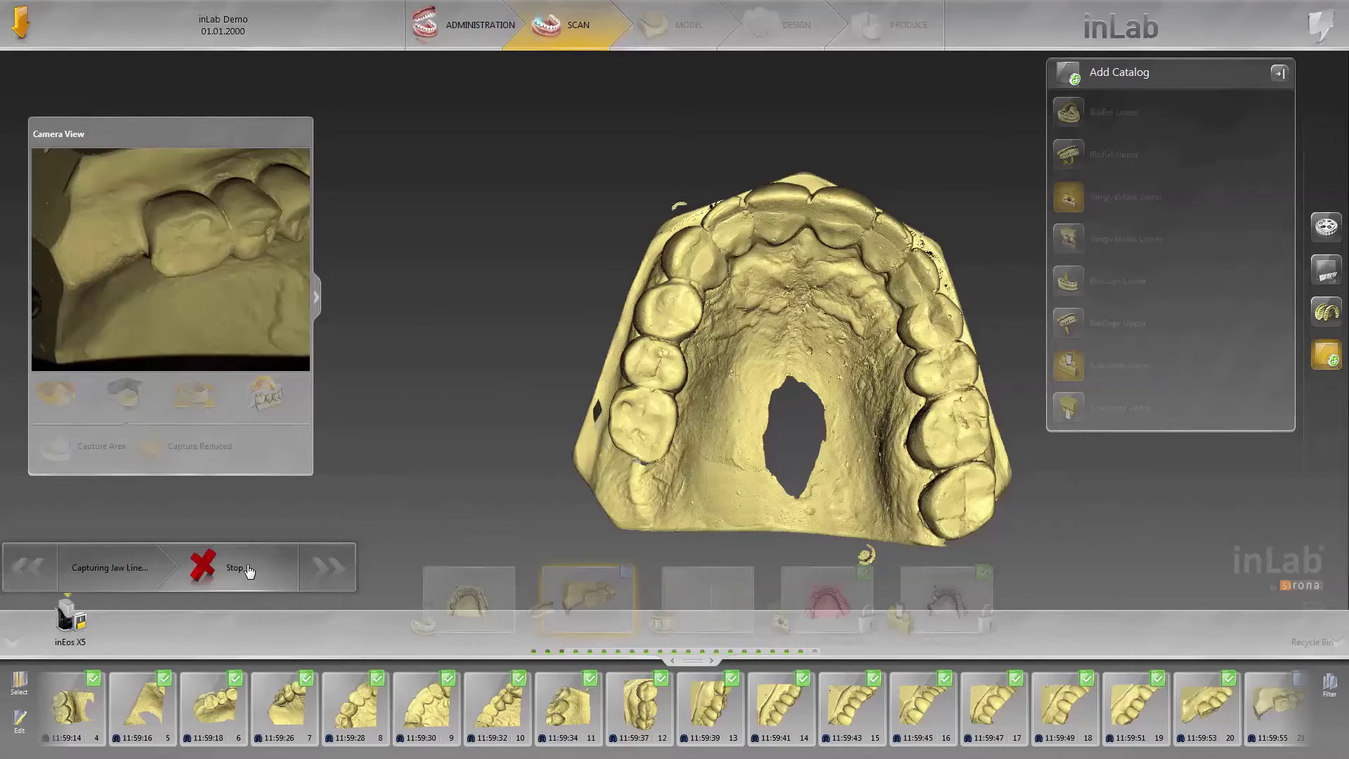
{"action": "left_click", "coordinate": [239, 568]}
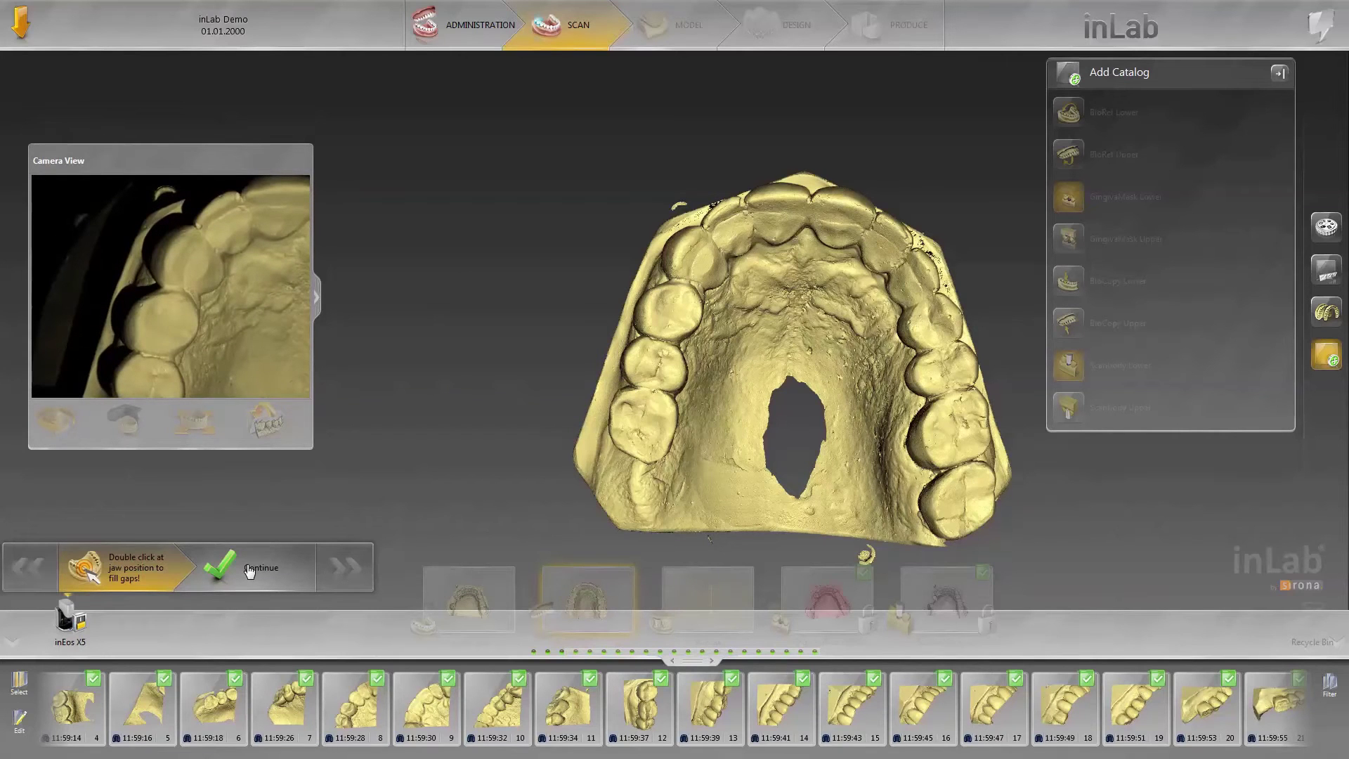
{"action": "middle_click_drag", "start_coordinate": [702, 478], "coordinate": [798, 525]}
{"action": "left_click", "coordinate": [253, 574]}
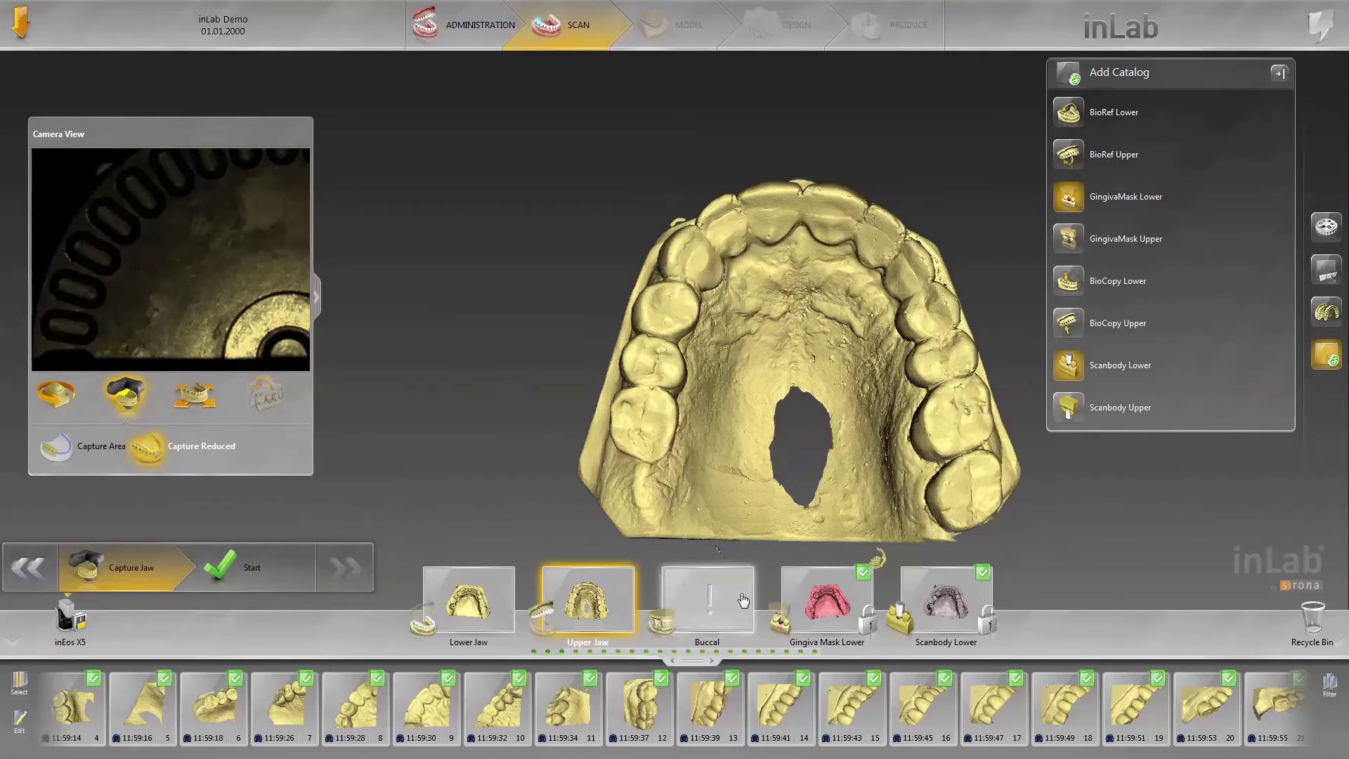
{"action": "left_click", "coordinate": [708, 614]}
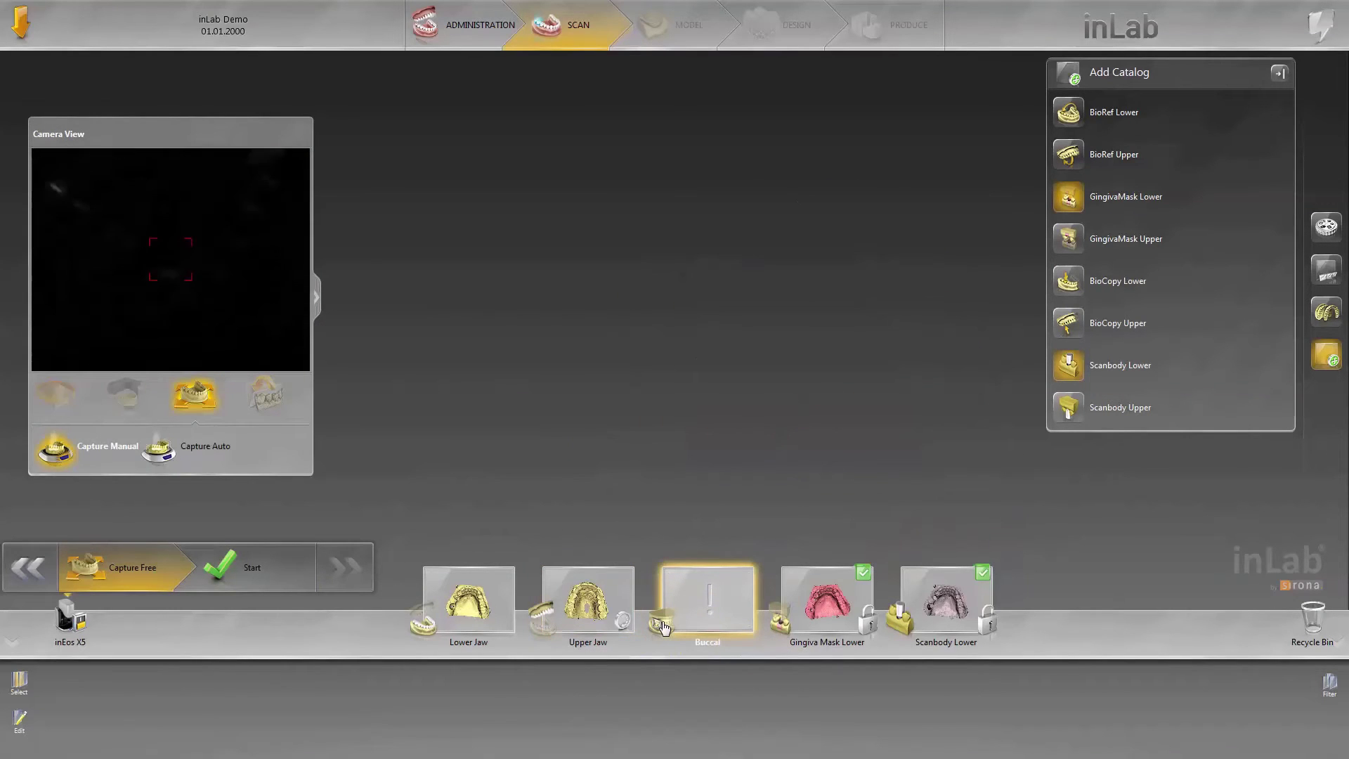
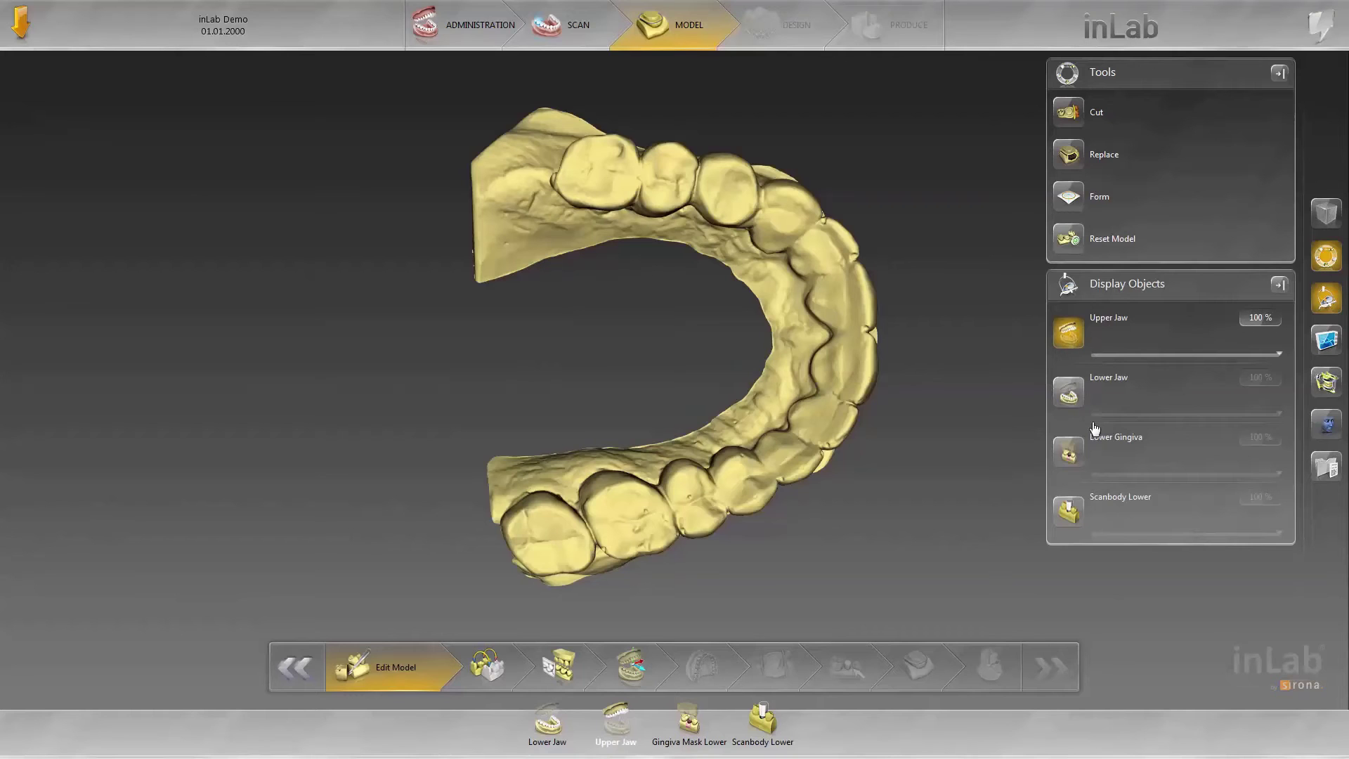
Display the lower gingiva model and the lower scanbody model in turn to examine them
{"action": "left_click", "coordinate": [1069, 453]}
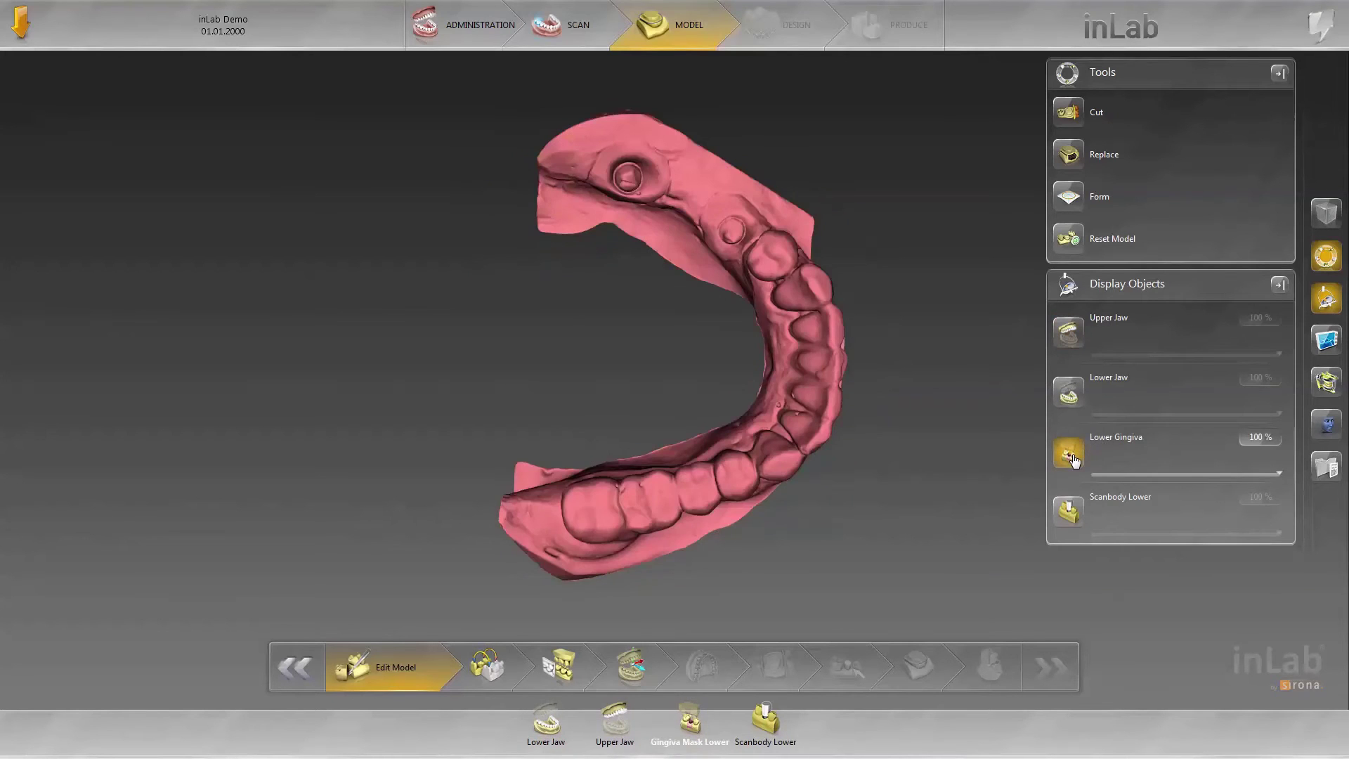
{"action": "left_click", "coordinate": [1069, 513]}
{"action": "mouse_move", "coordinate": [748, 395]}
{"action": "middle_mouse_down"}
{"action": "mouse_move", "coordinate": [784, 335]}
{"action": "mouse_move", "coordinate": [796, 352]}
{"action": "mouse_move", "coordinate": [728, 395]}
{"action": "middle_mouse_up"}
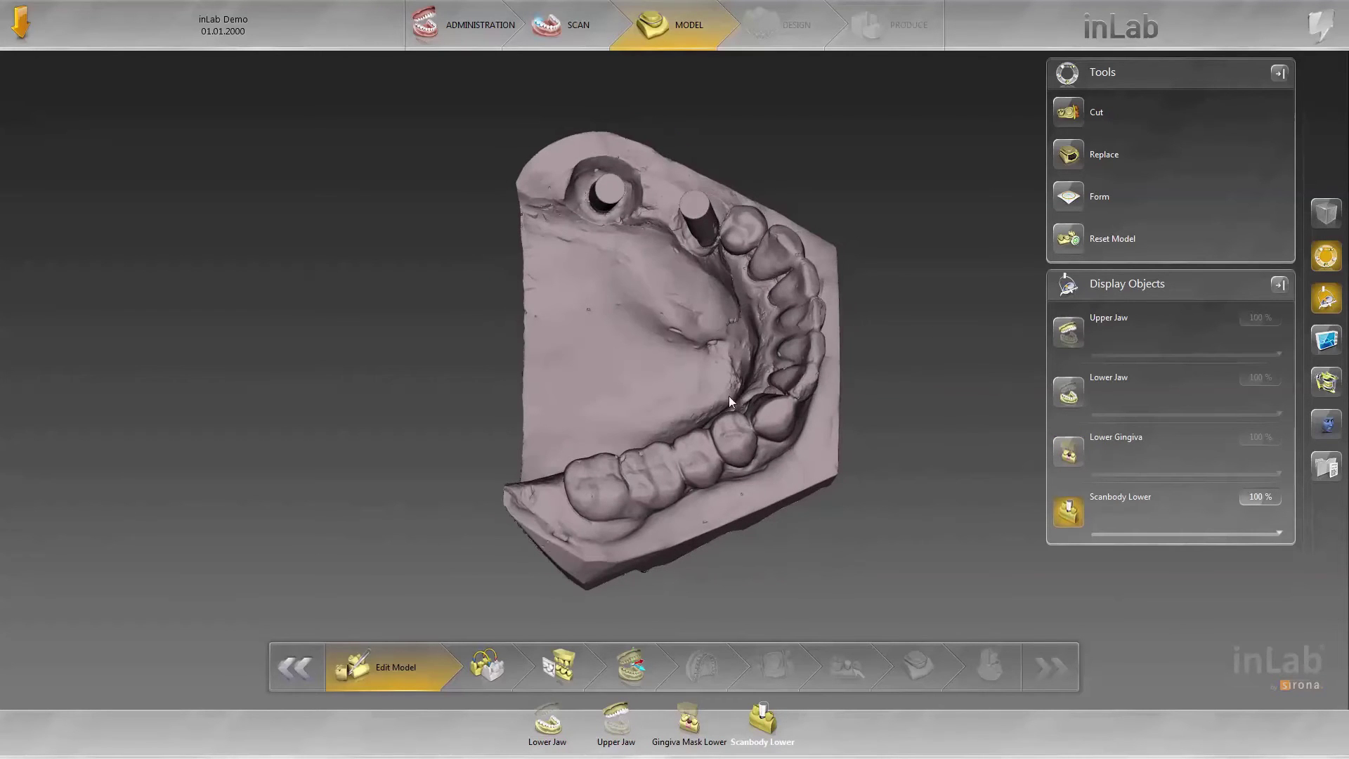
Go to Buccal Bite Registration and examine the fit of the jaws and their occlusal contacts
{"action": "left_click", "coordinate": [554, 678]}
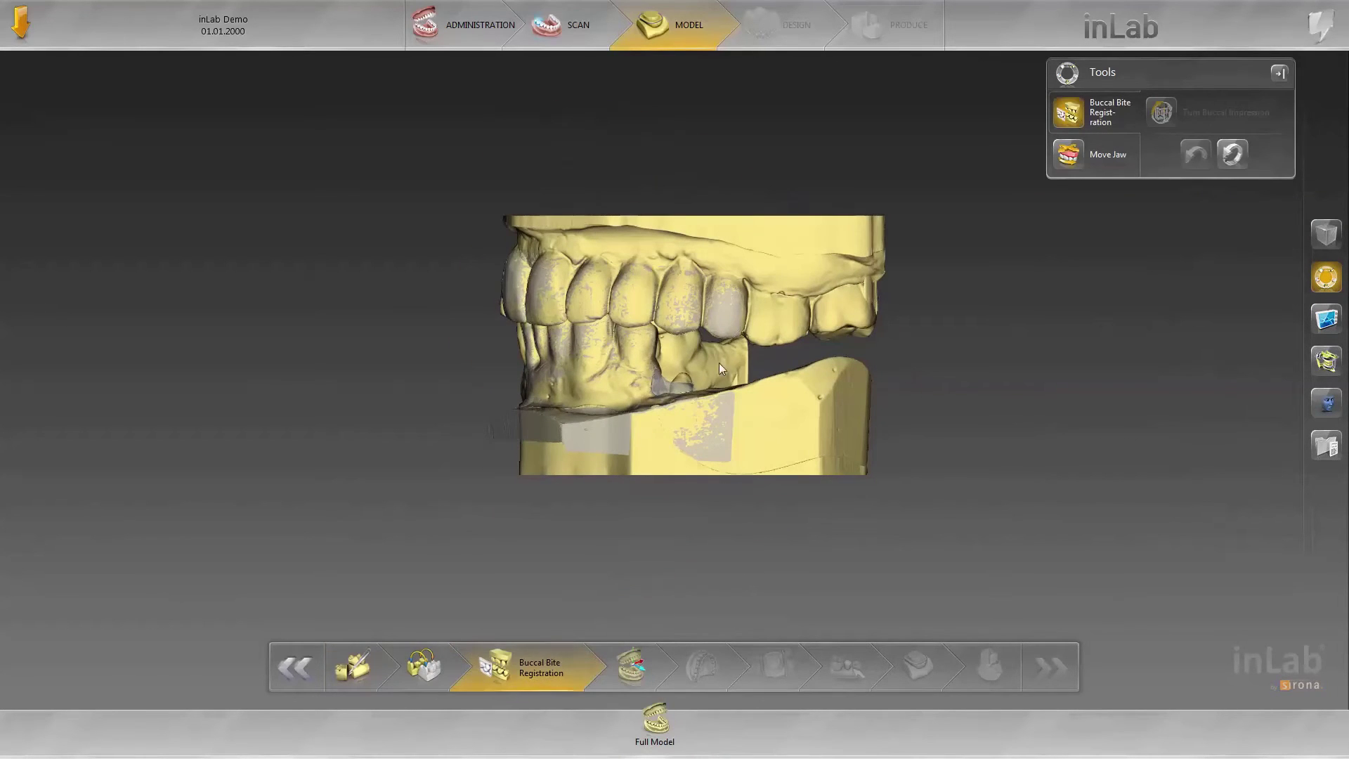
{"action": "left_click_drag", "start_coordinate": [806, 386], "coordinate": [871, 385]}
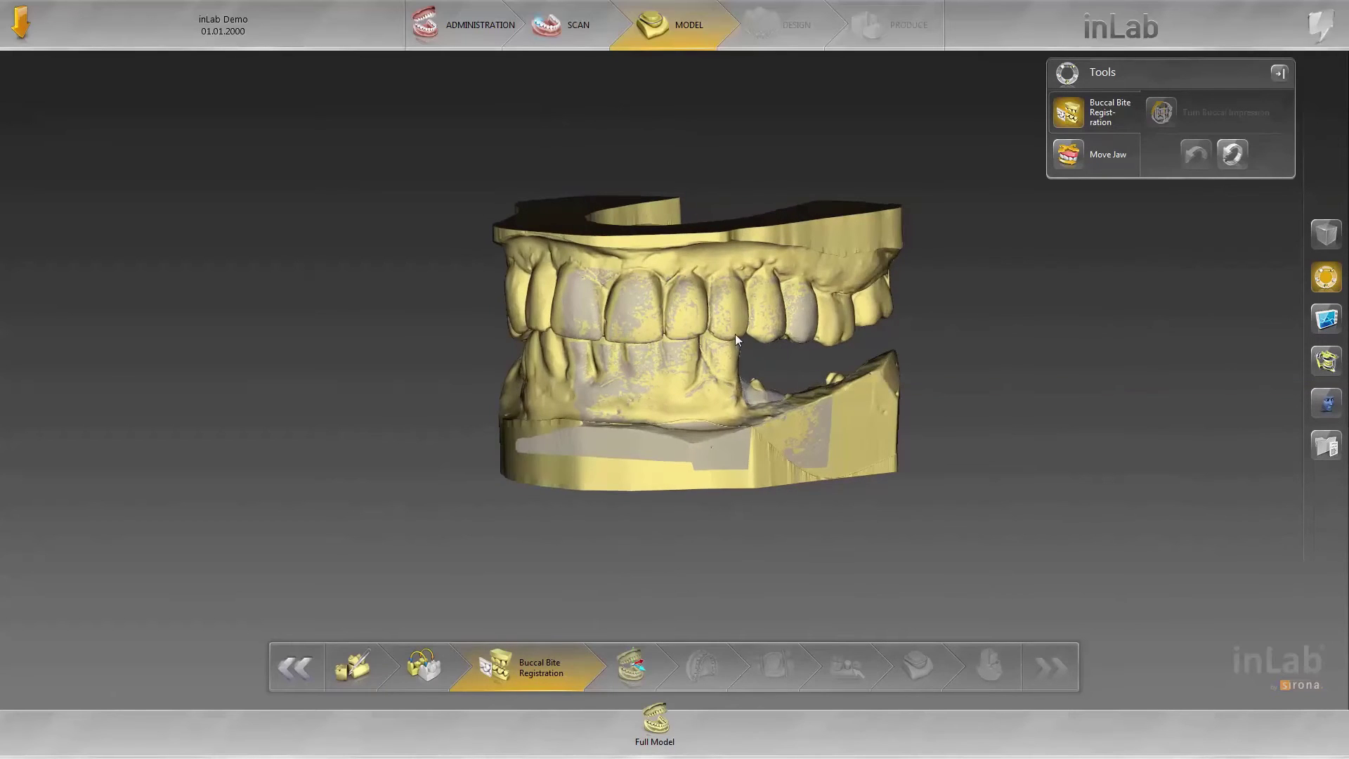
{"action": "left_click_drag", "start_coordinate": [685, 305], "coordinate": [673, 304]}
{"action": "left_click_drag", "start_coordinate": [818, 400], "coordinate": [786, 424]}
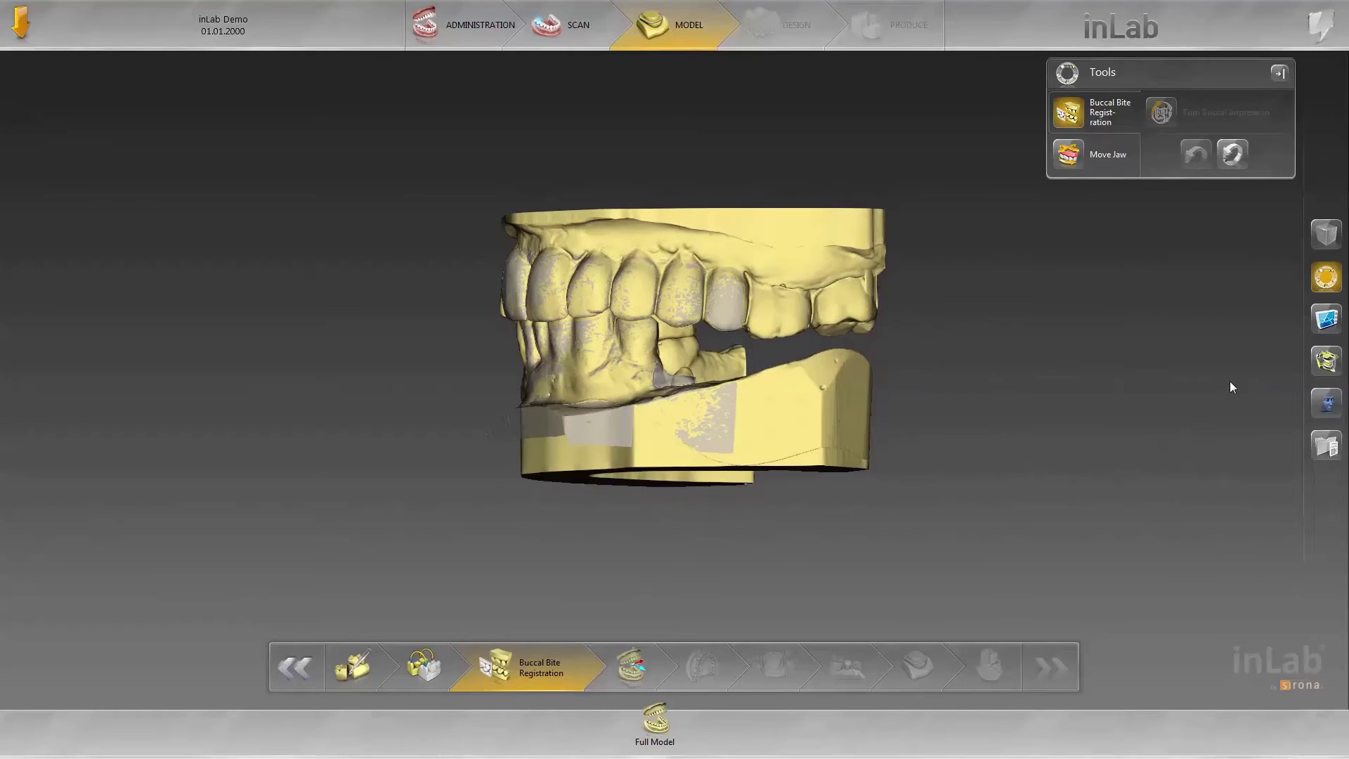
{"action": "left_click", "coordinate": [1325, 324]}
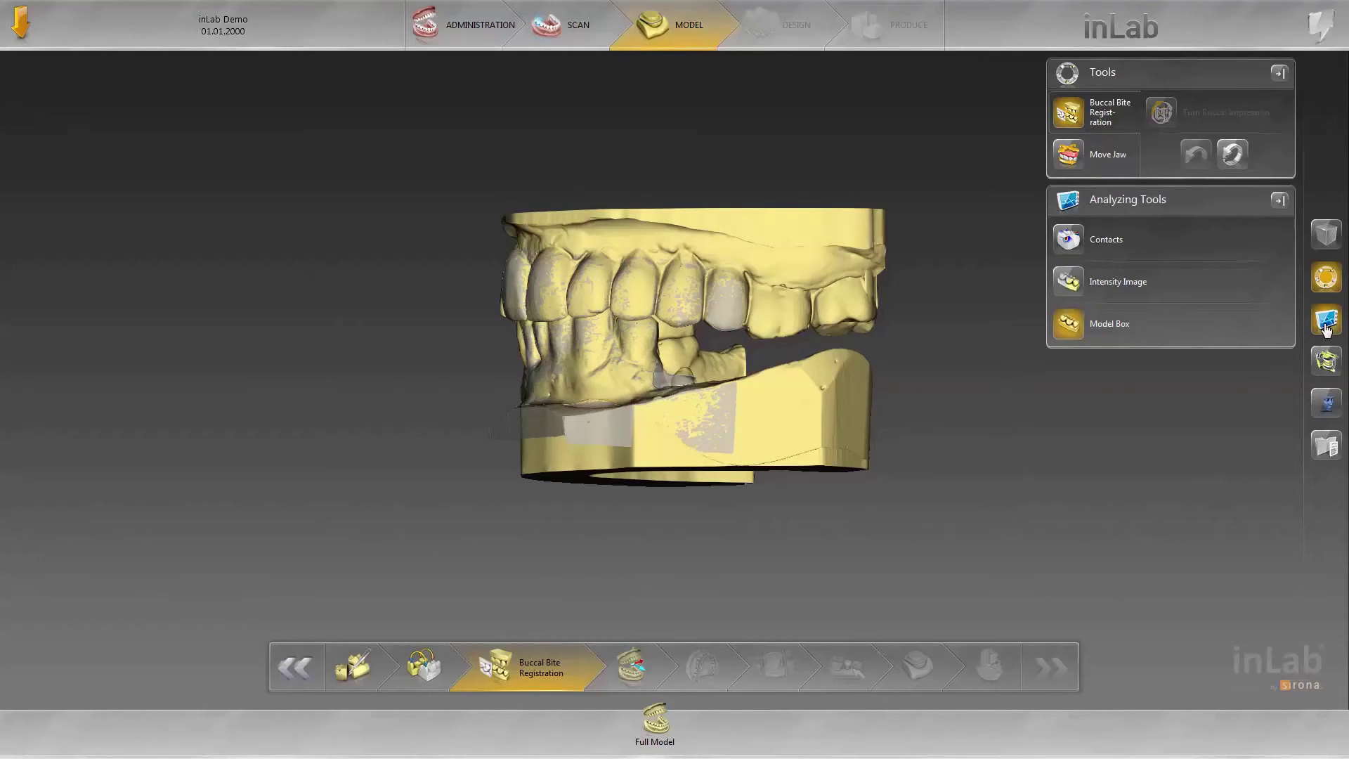
{"action": "left_click", "coordinate": [1078, 241]}
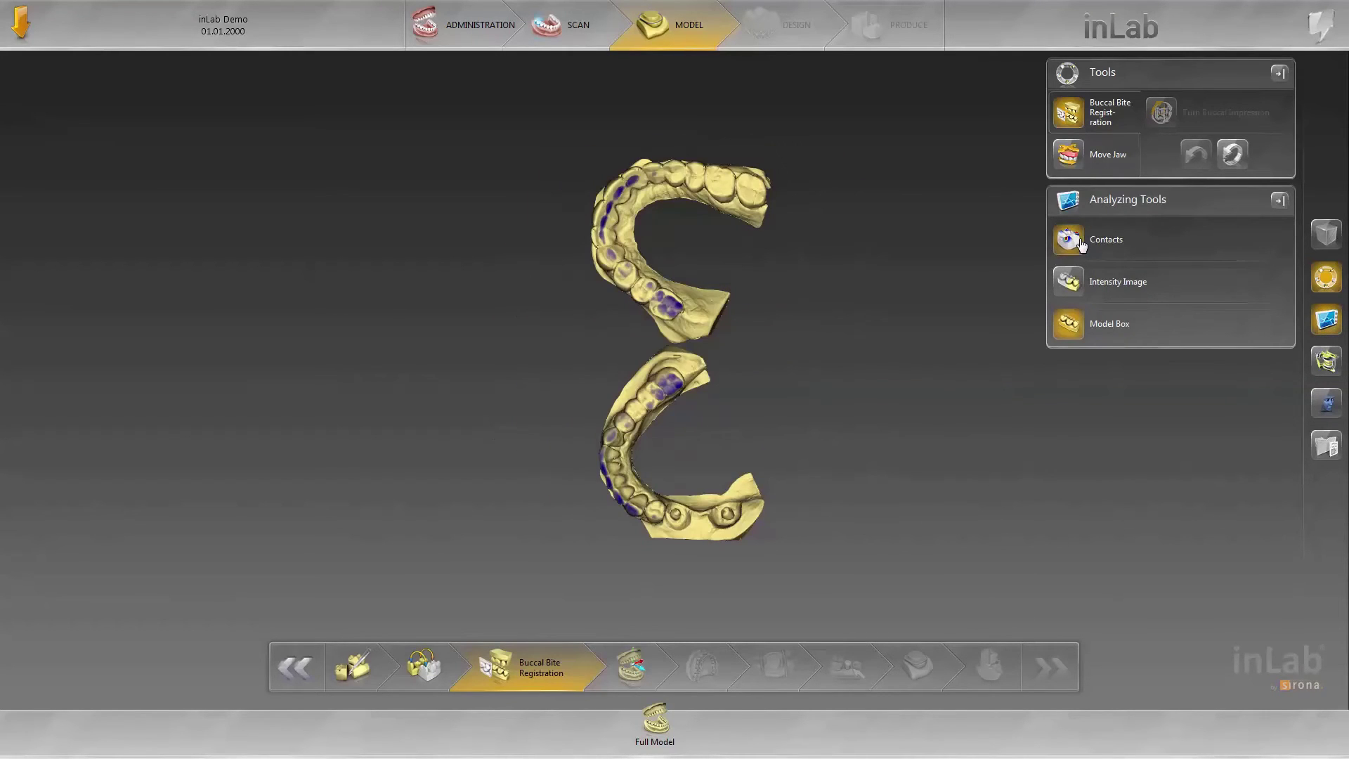
{"action": "left_click", "coordinate": [1081, 242]}
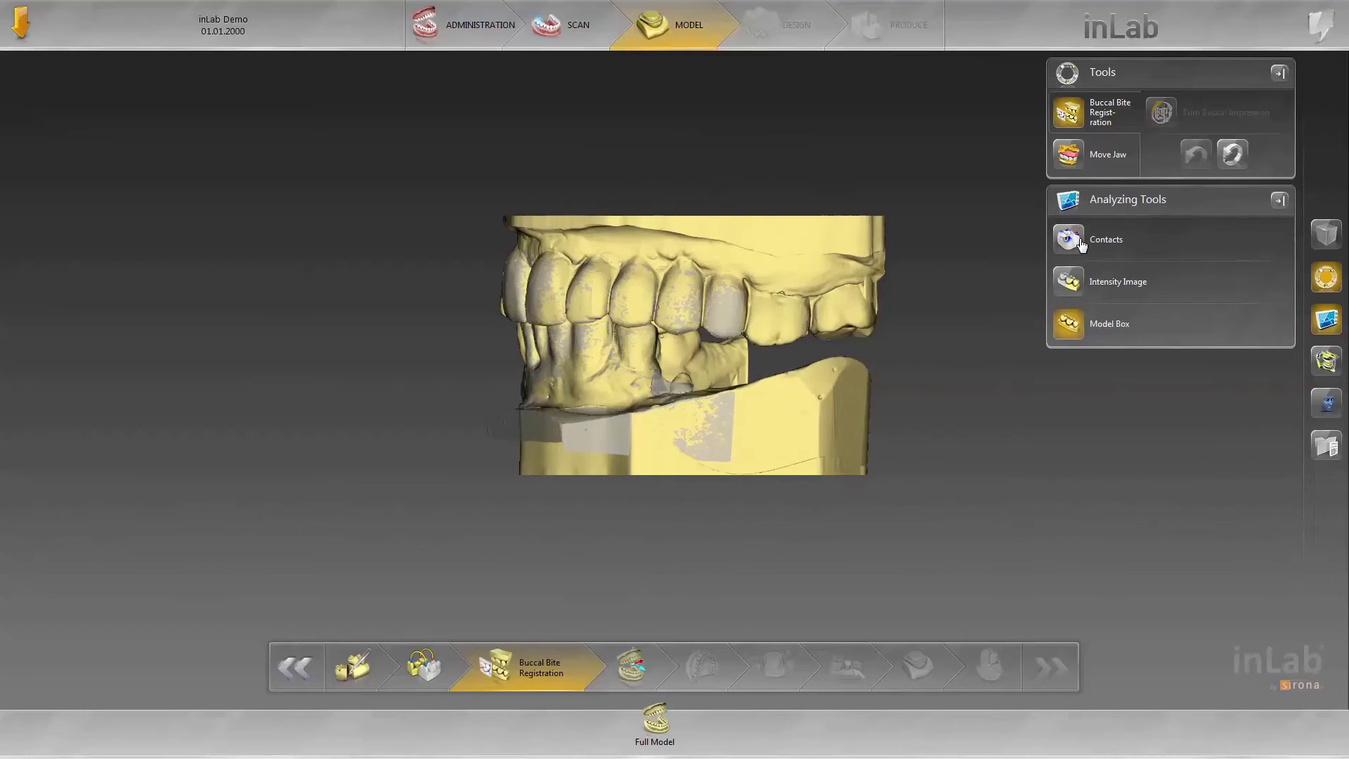
Set the model axis by adjusting the jaws' position and tilt in the occlusal, front and side views
{"action": "left_click", "coordinate": [634, 671]}
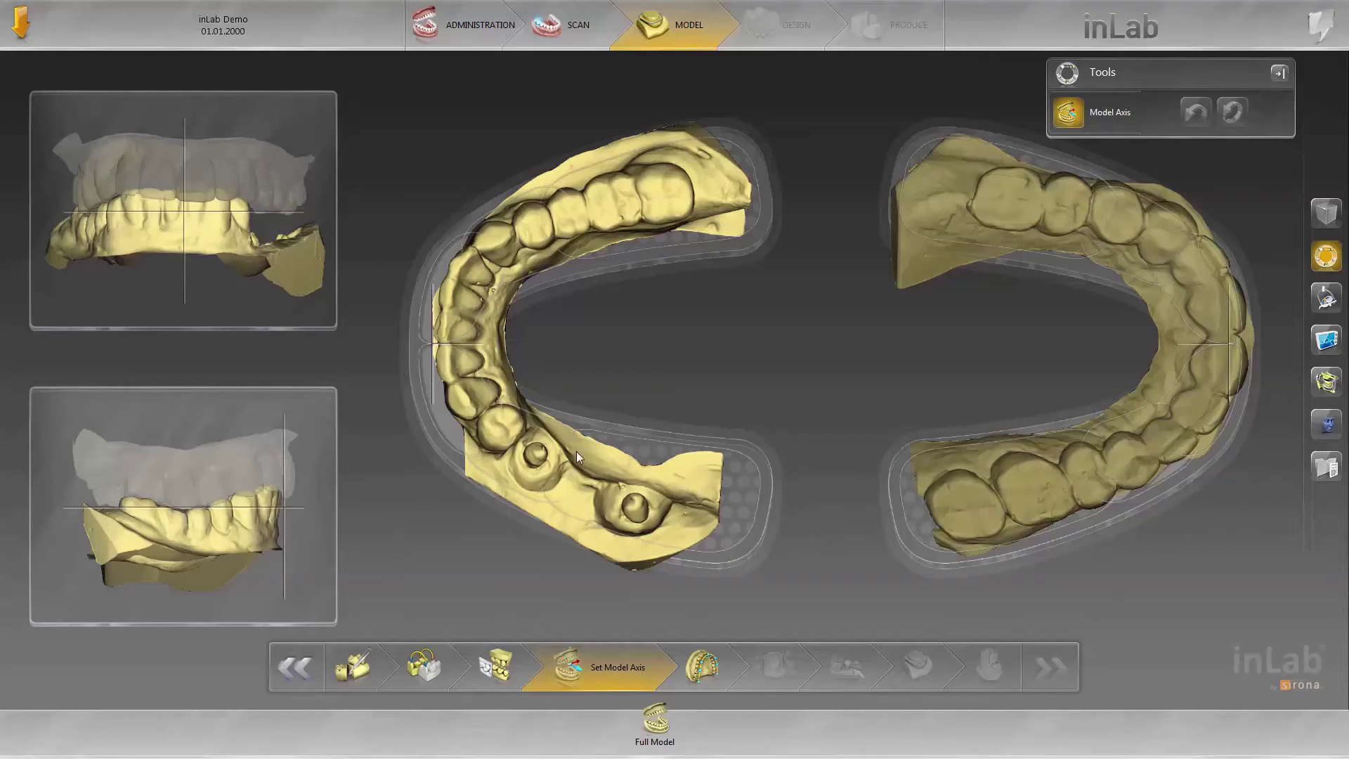
{"action": "left_click_drag", "start_coordinate": [558, 444], "coordinate": [557, 444]}
{"action": "left_click_drag", "start_coordinate": [1073, 458], "coordinate": [1071, 460]}
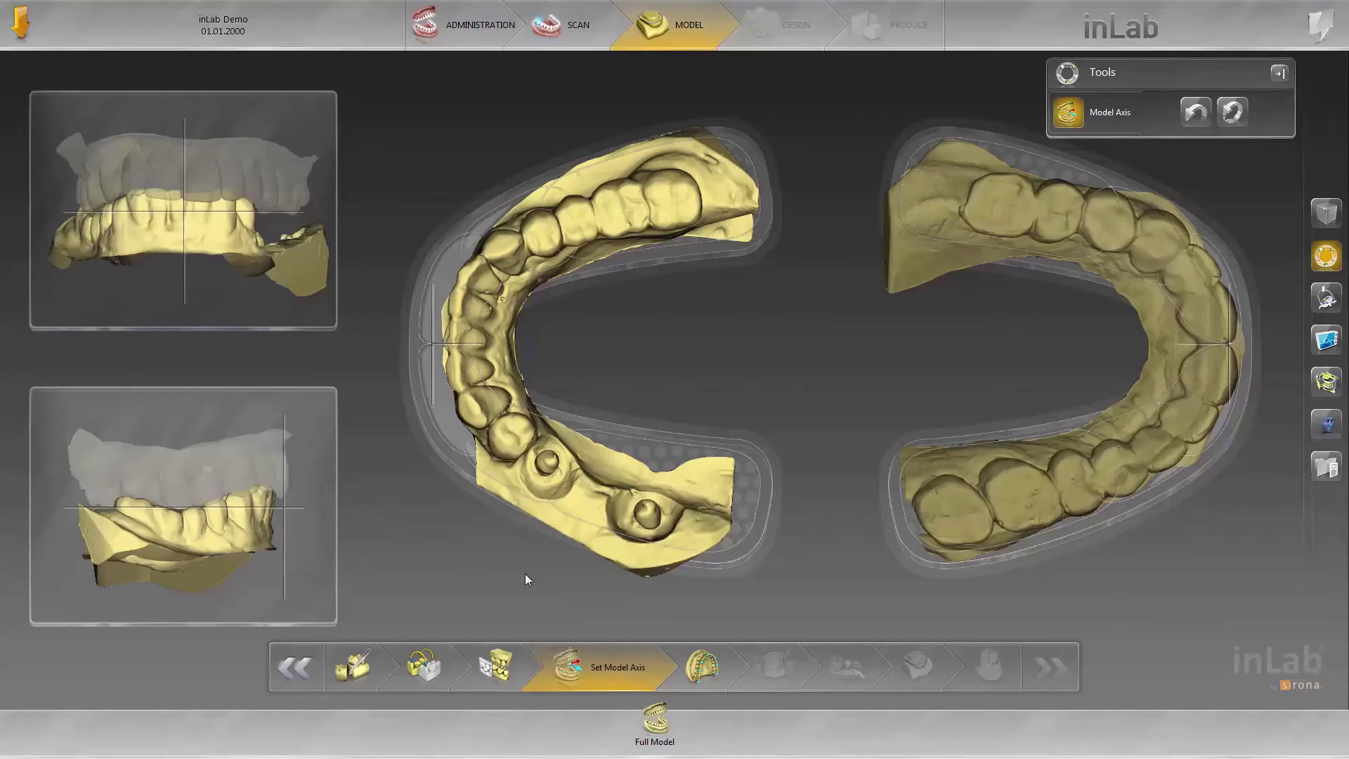
{"action": "left_click_drag", "start_coordinate": [220, 238], "coordinate": [217, 268]}
{"action": "left_click_drag", "start_coordinate": [288, 479], "coordinate": [246, 529]}
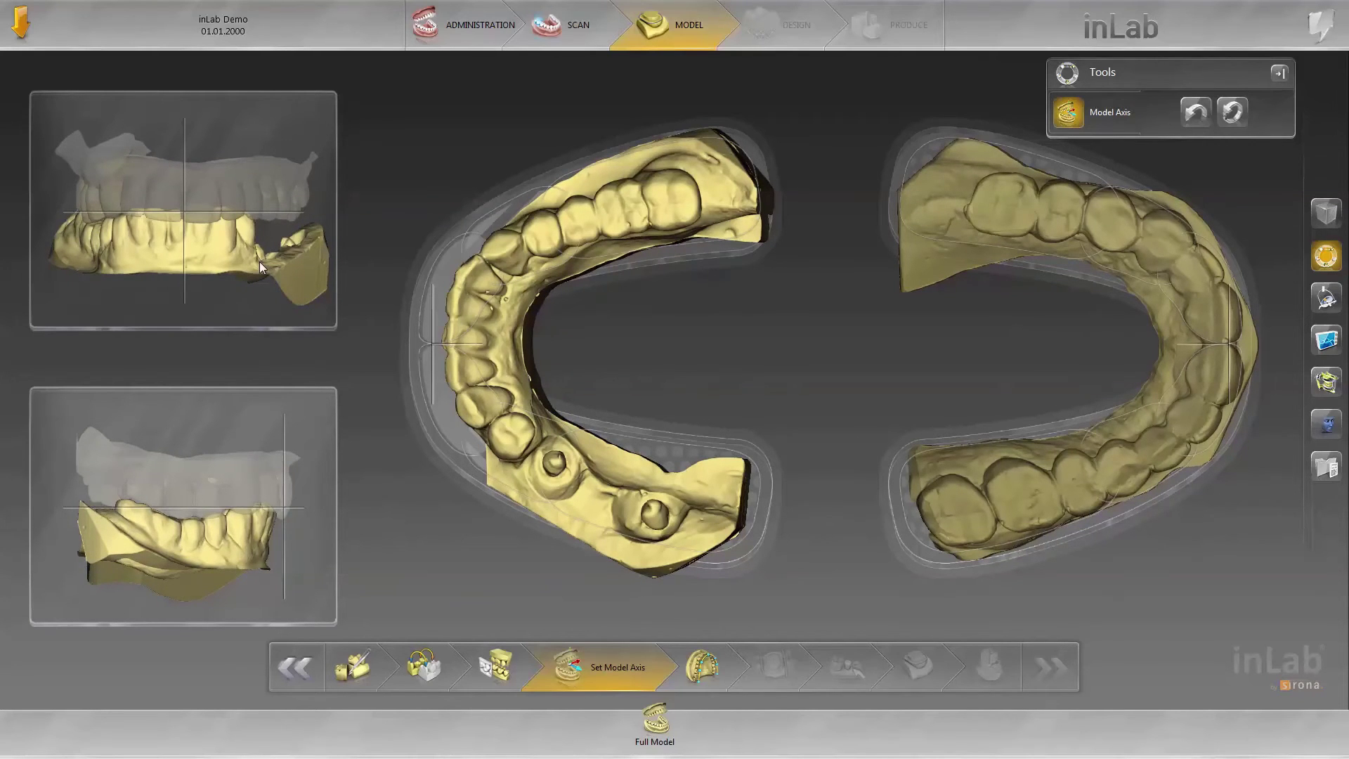
Edit the lower jaw line by moving its control points onto the dental arch, from the front teeth to the end behind tooth 37
{"action": "left_click", "coordinate": [706, 673]}
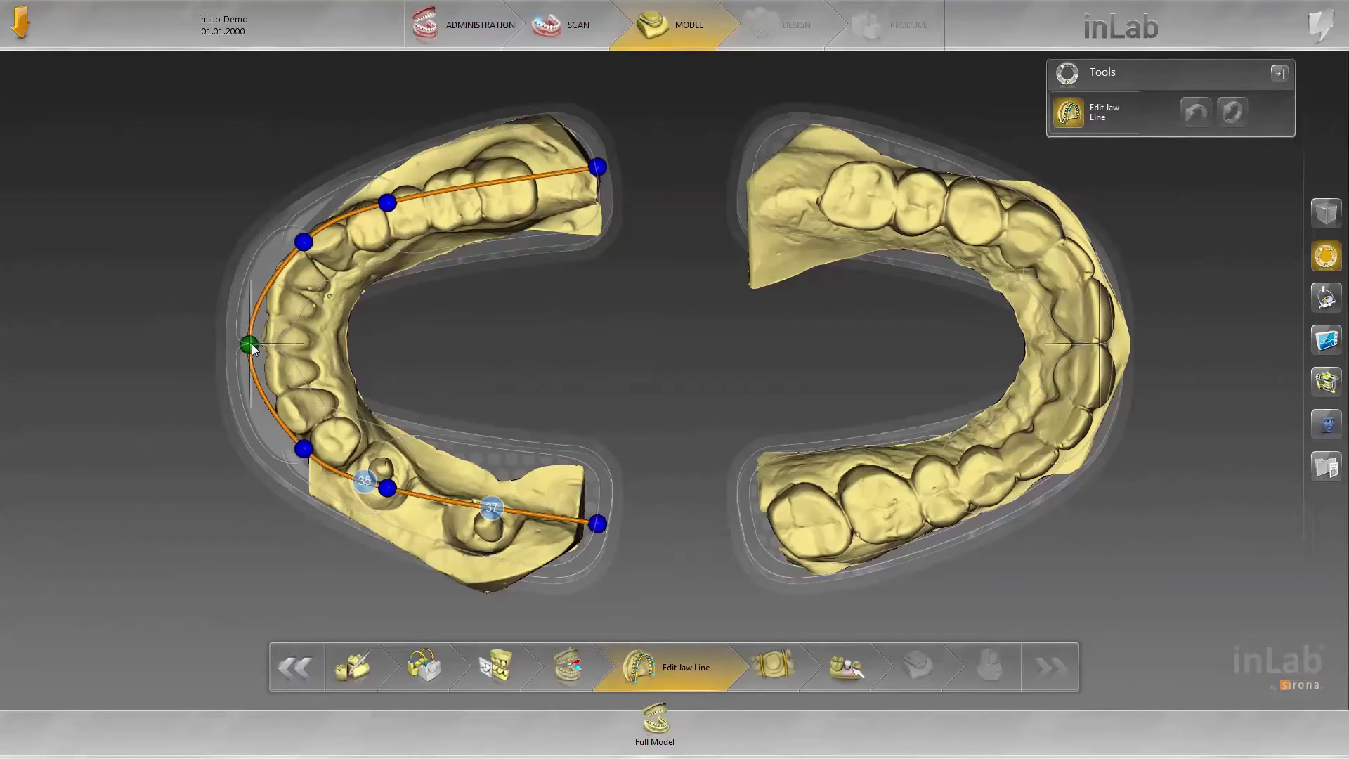
{"action": "left_click_drag", "start_coordinate": [250, 344], "coordinate": [270, 345]}
{"action": "left_click_drag", "start_coordinate": [308, 244], "coordinate": [314, 247]}
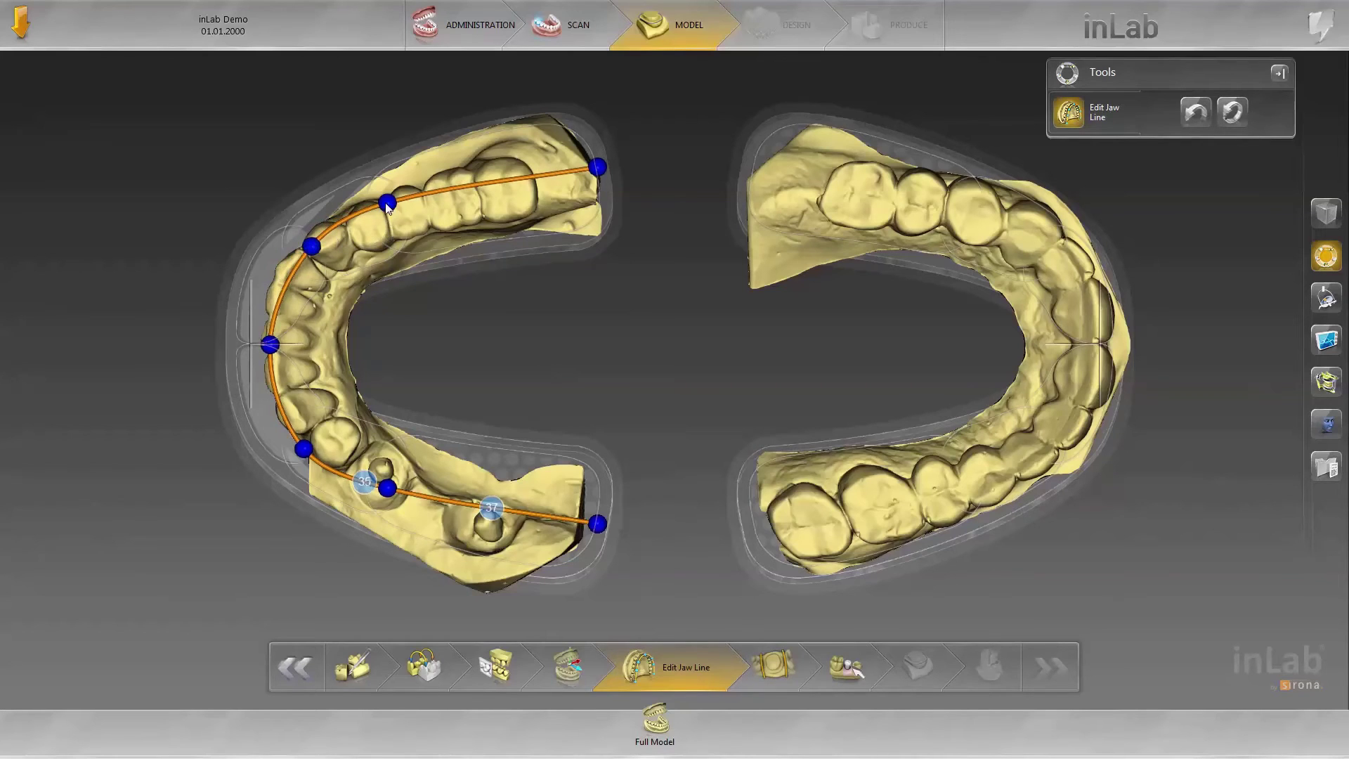
{"action": "left_click_drag", "start_coordinate": [392, 204], "coordinate": [394, 210]}
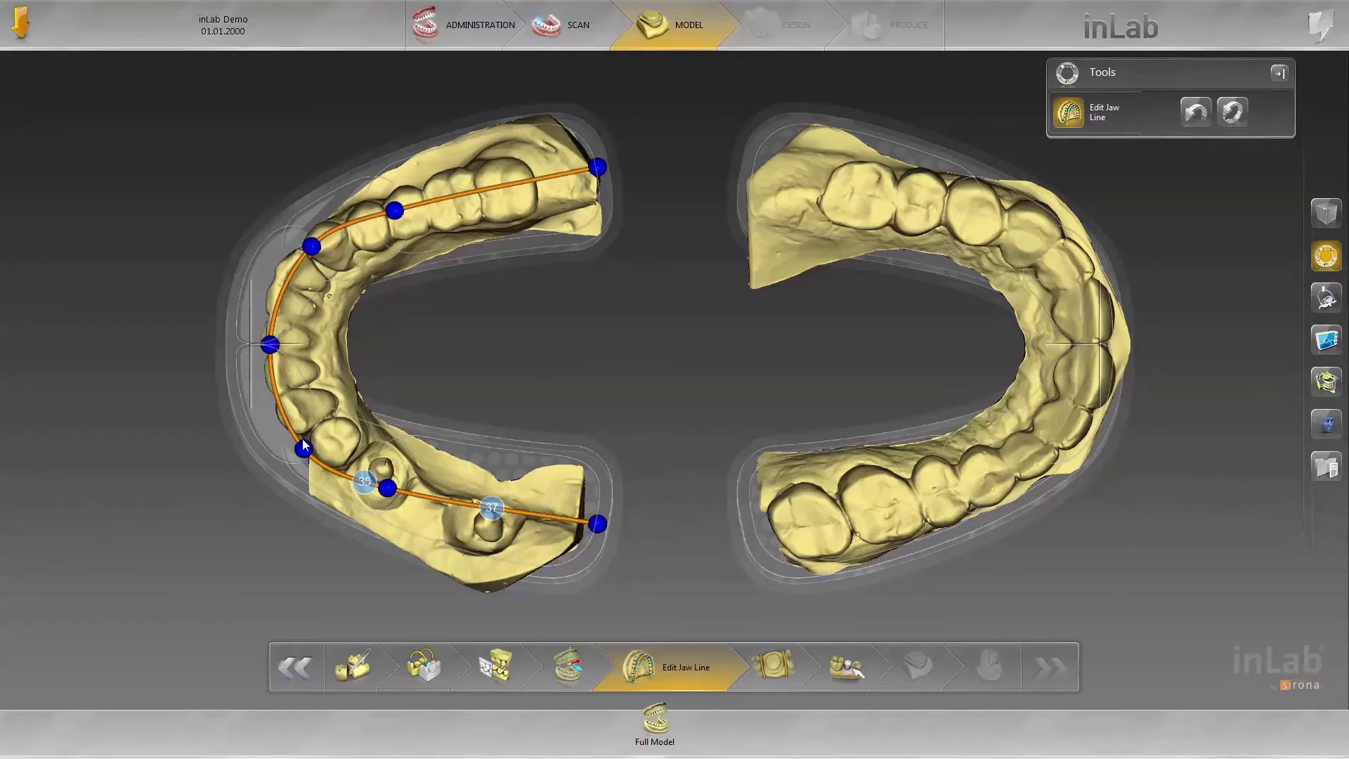
{"action": "left_click_drag", "start_coordinate": [304, 446], "coordinate": [319, 441]}
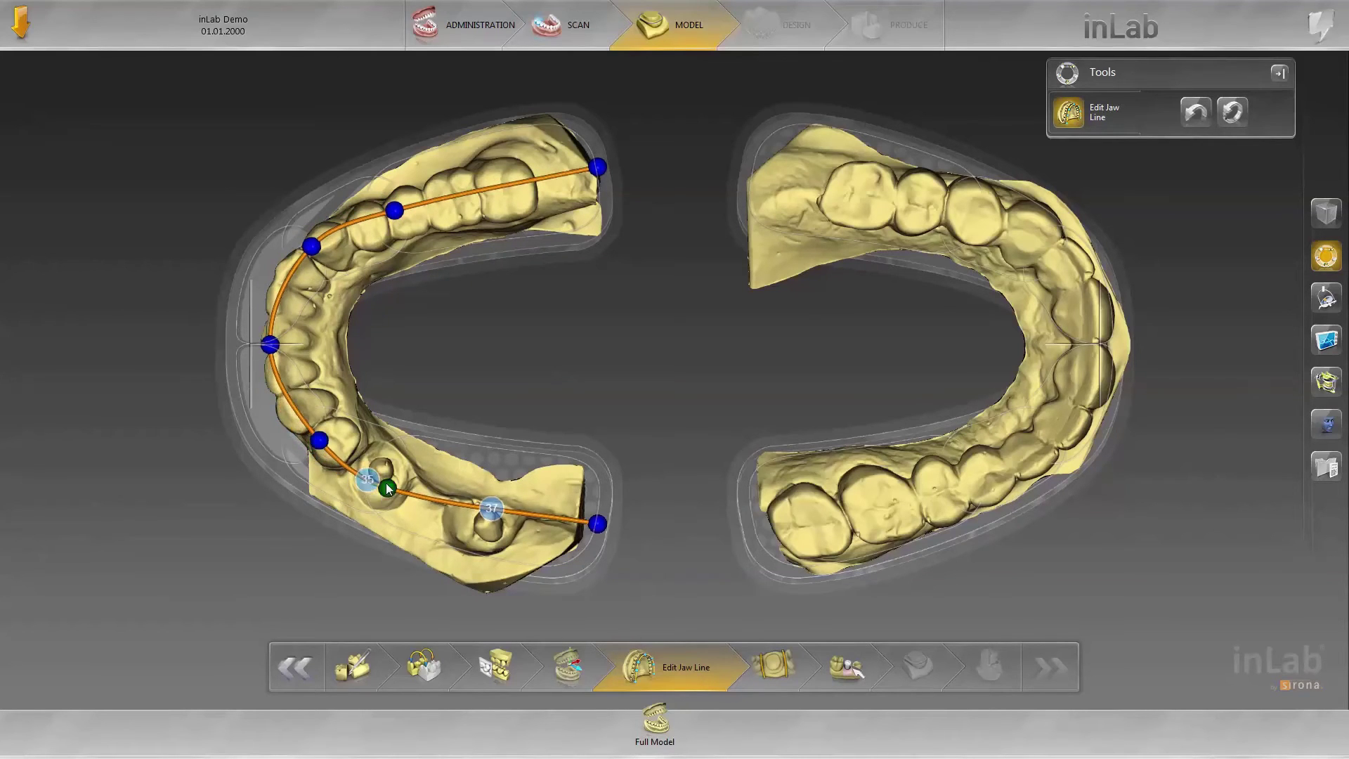
{"action": "left_click_drag", "start_coordinate": [388, 489], "coordinate": [399, 491]}
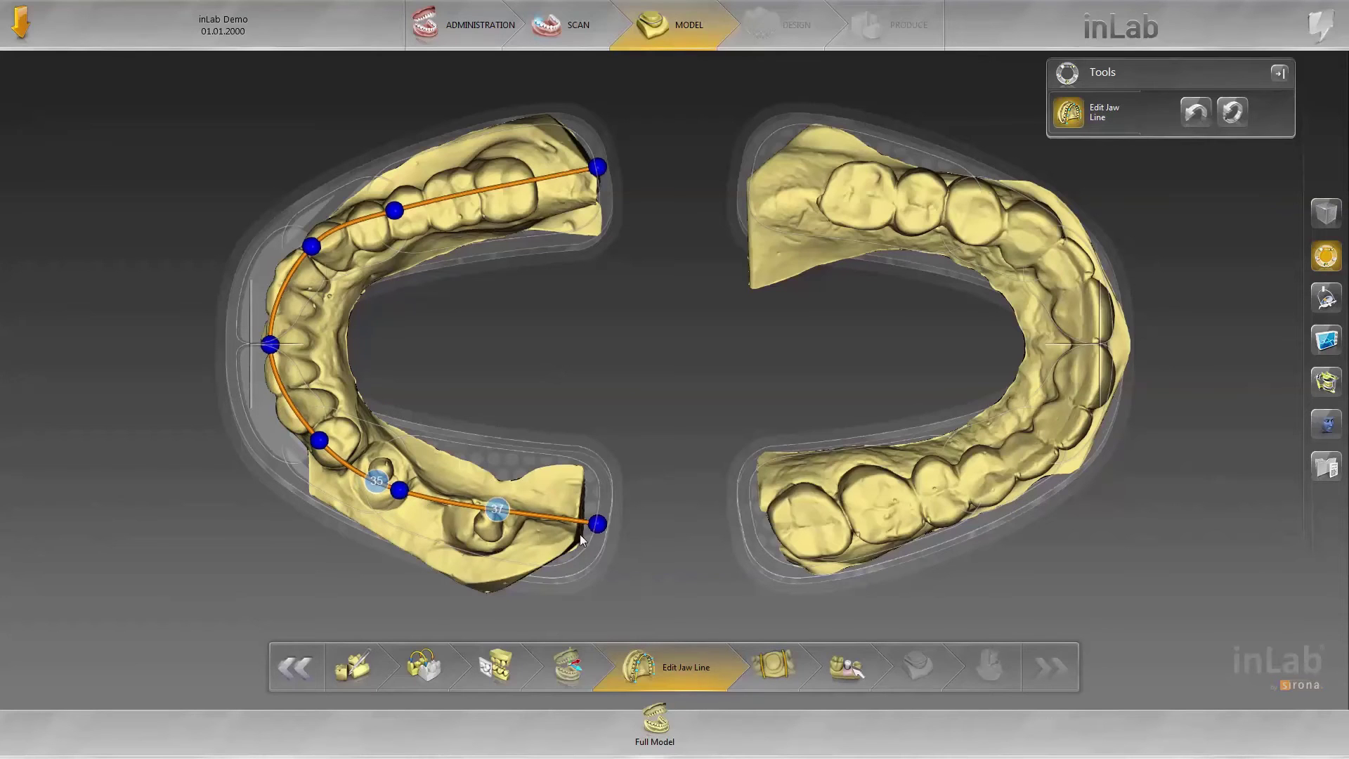
{"action": "left_click_drag", "start_coordinate": [593, 527], "coordinate": [592, 534]}
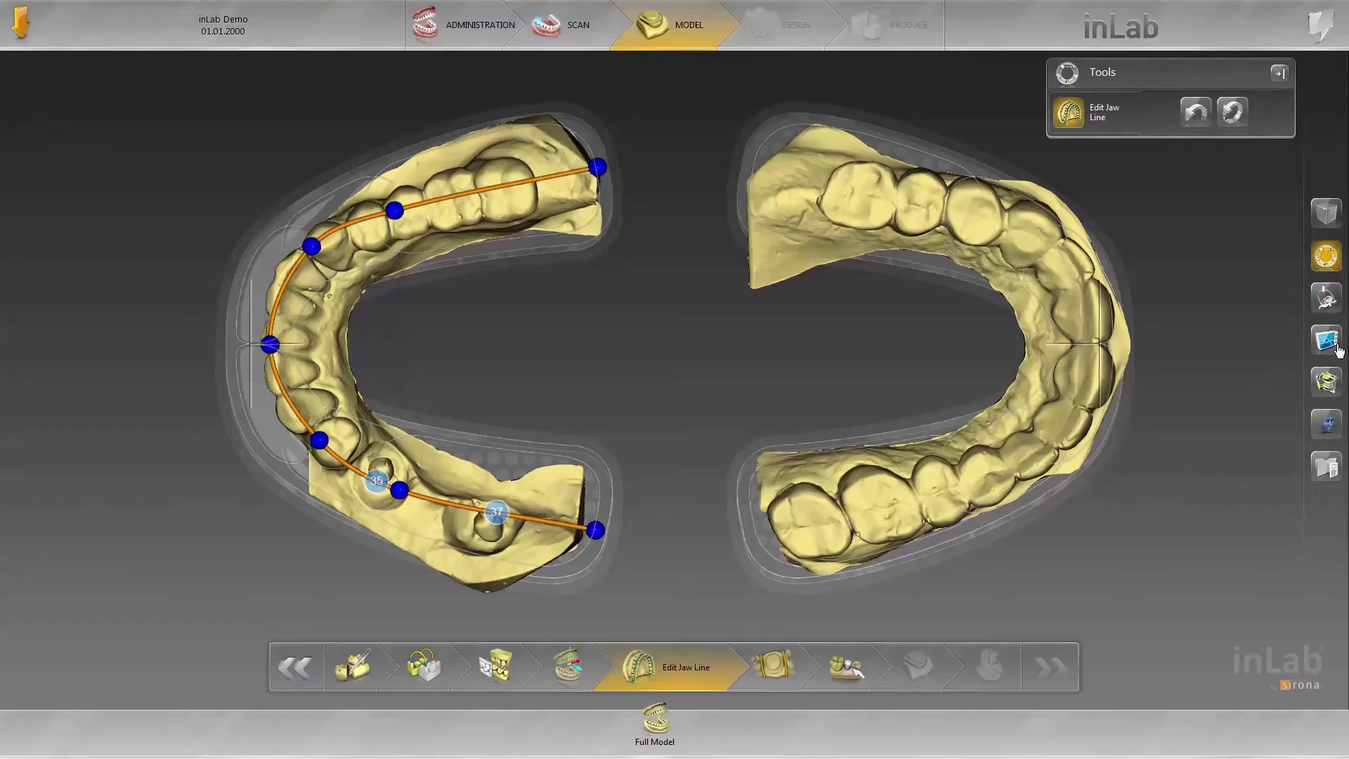
Show the lower scanbody model, move the 35 and 37 tooth markers onto their scanbodies, and continue to Trim Area
{"action": "left_click", "coordinate": [1325, 298]}
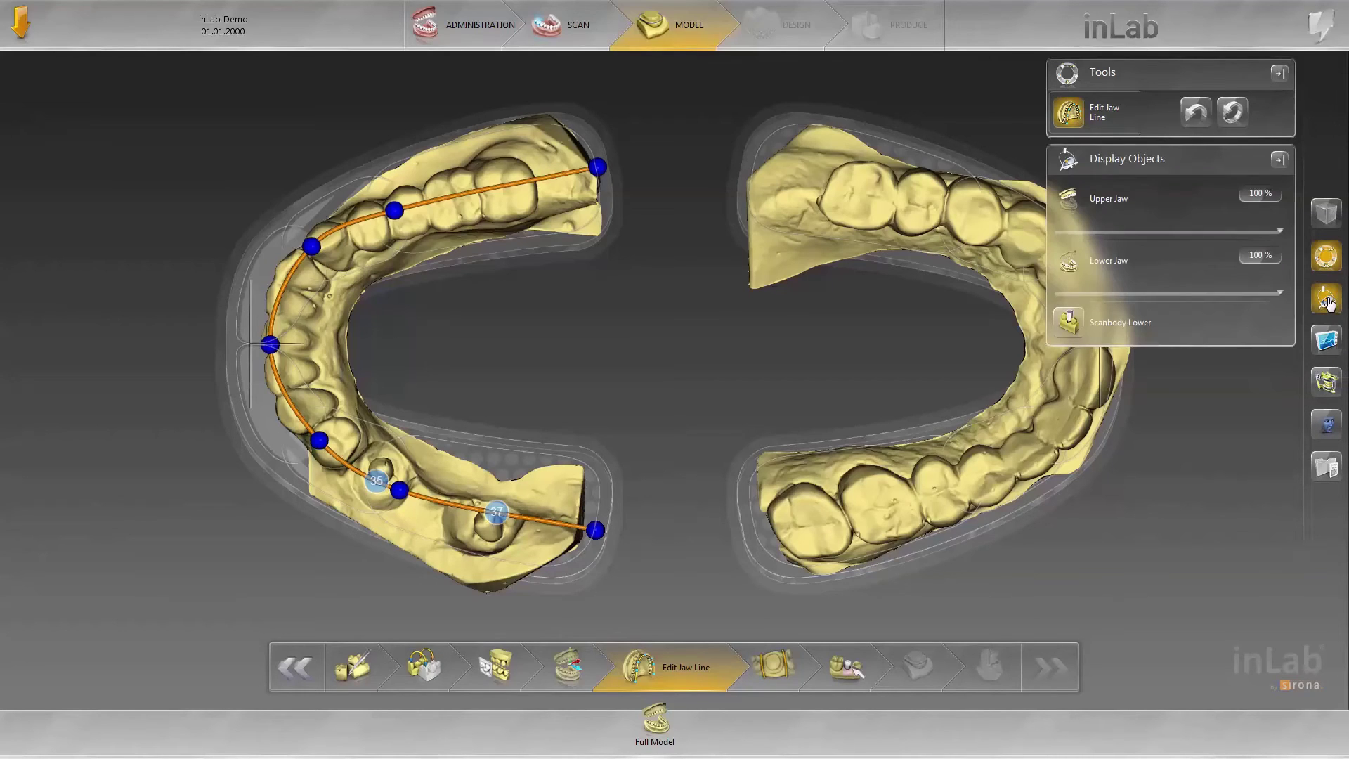
{"action": "left_click", "coordinate": [1068, 322]}
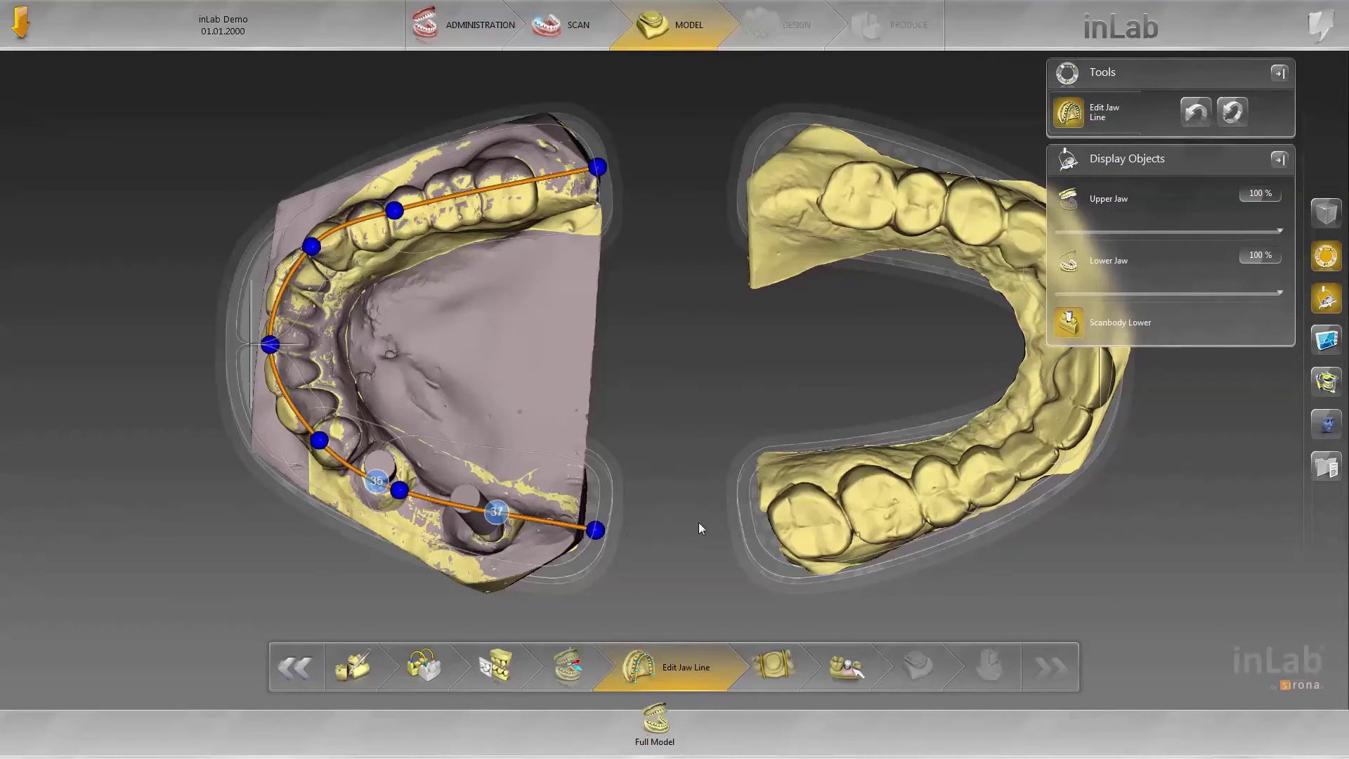
{"action": "left_click_drag", "start_coordinate": [376, 481], "coordinate": [380, 477]}
{"action": "left_click_drag", "start_coordinate": [485, 520], "coordinate": [465, 507]}
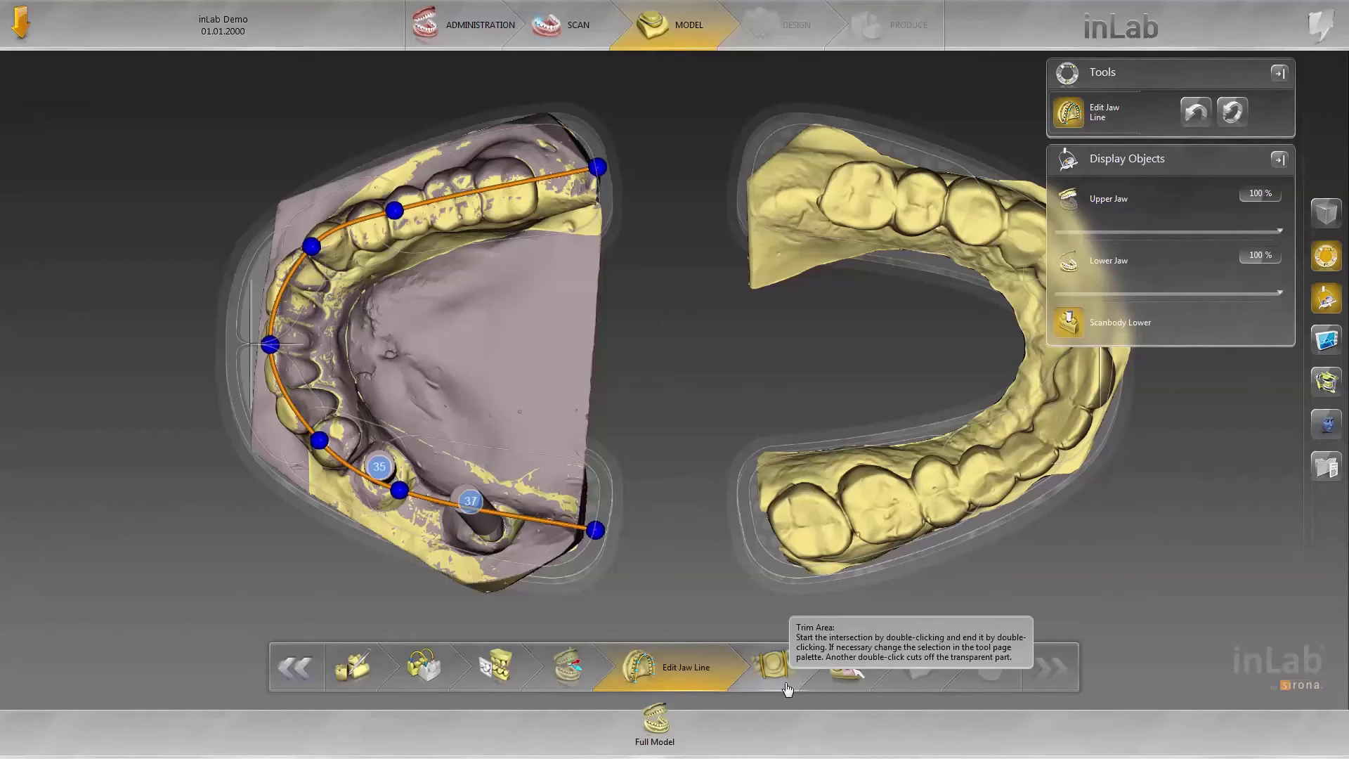
{"action": "left_click", "coordinate": [772, 668]}
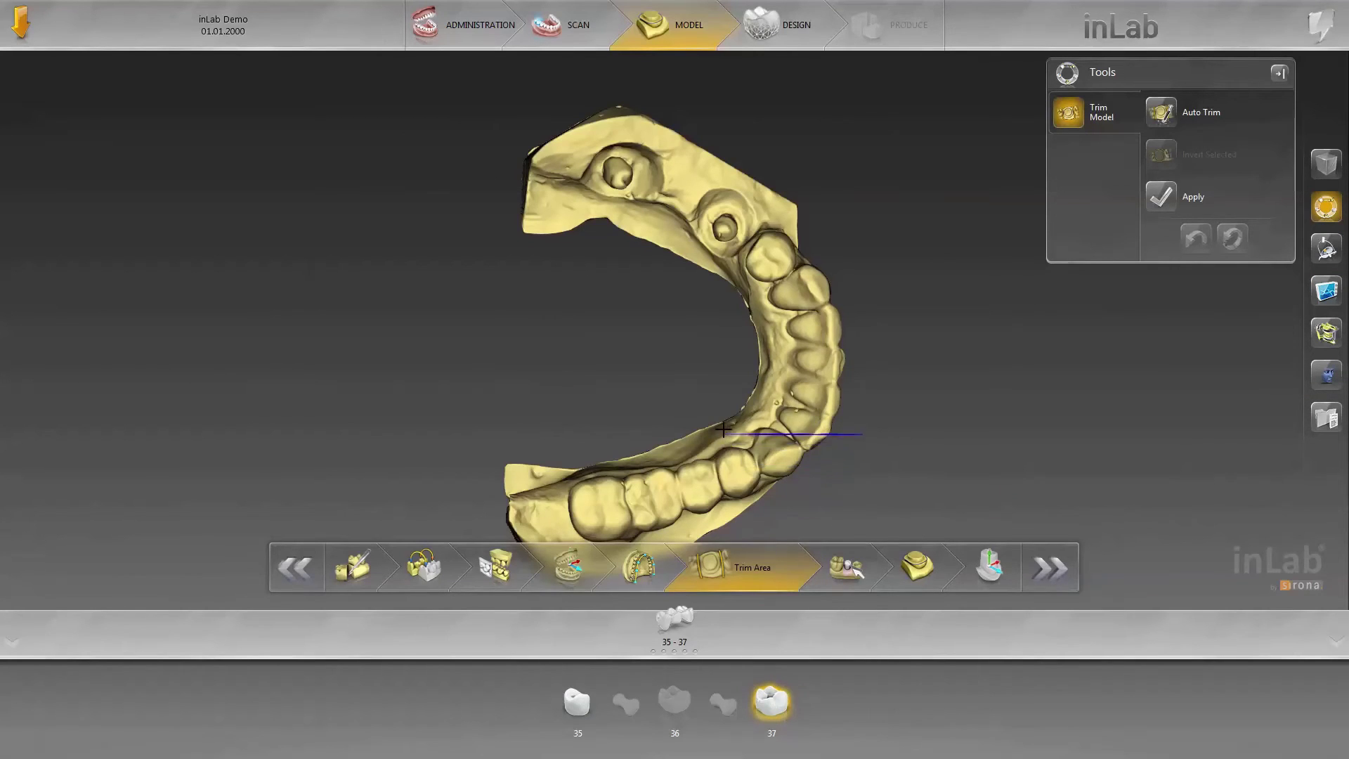
Check the trim area for teeth 35 and 37 without trimming, and continue to Click Scanbody Head
{"action": "left_click", "coordinate": [575, 704]}
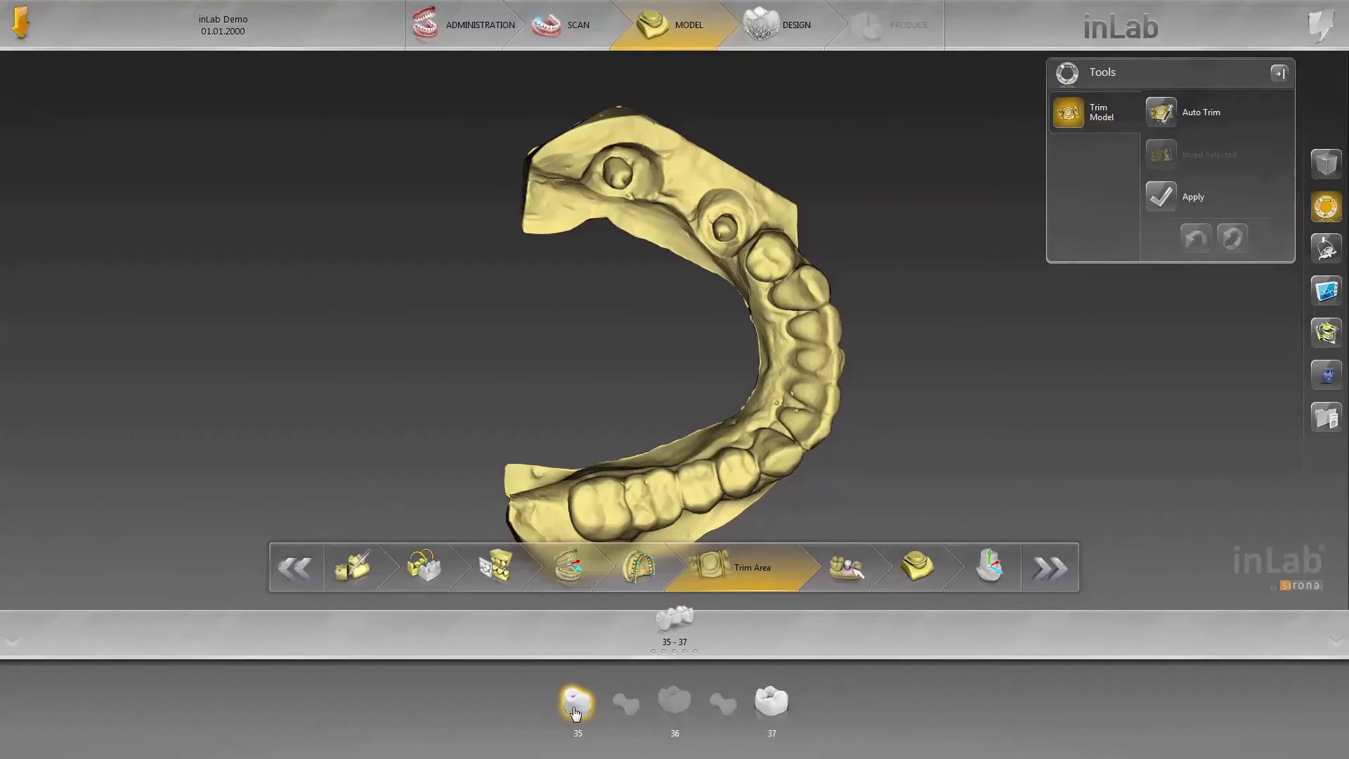
{"action": "left_click", "coordinate": [778, 711]}
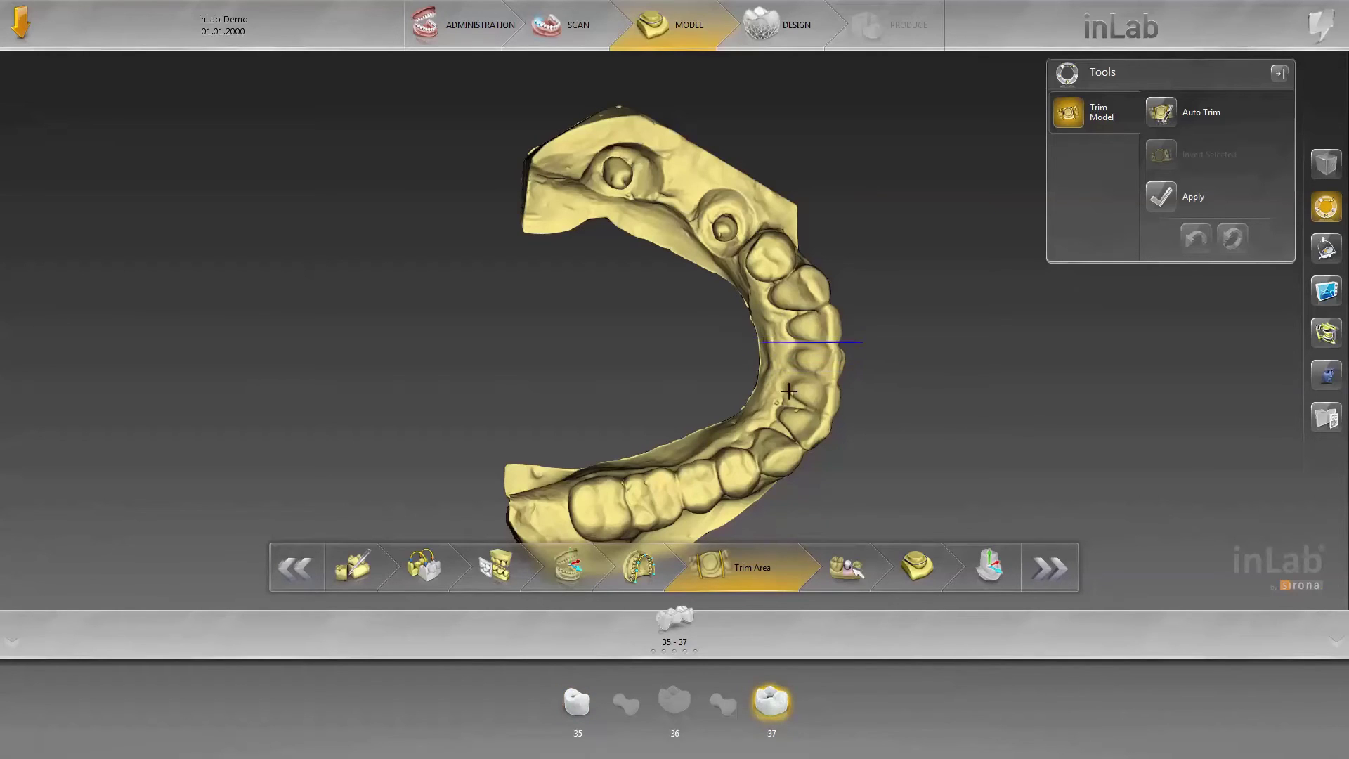
{"action": "left_click", "coordinate": [849, 575]}
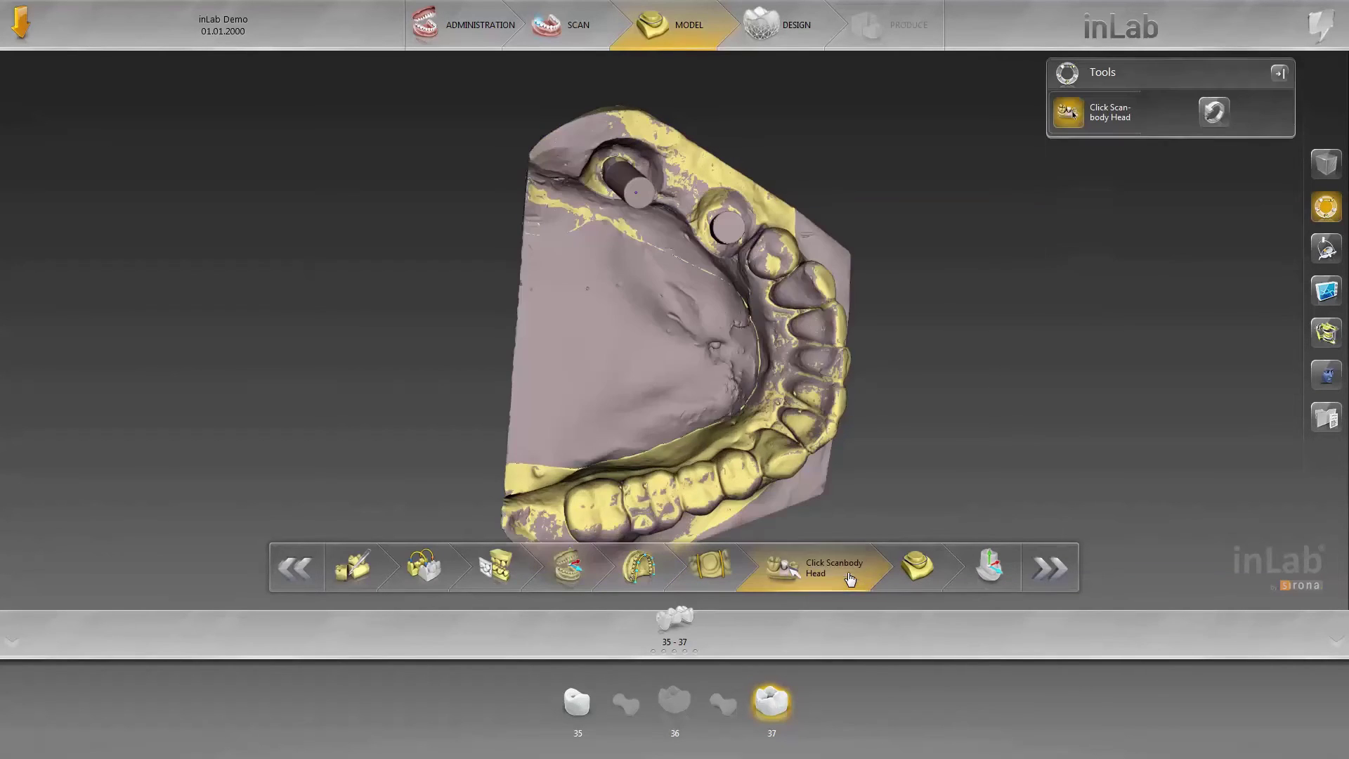
Examine the scanbody heads at 37 and 35, and continue to Edit Base Line
{"action": "middle_click_drag", "start_coordinate": [703, 360], "coordinate": [671, 313]}
{"action": "left_click", "coordinate": [577, 713]}
{"action": "middle_click_drag", "start_coordinate": [755, 439], "coordinate": [743, 430]}
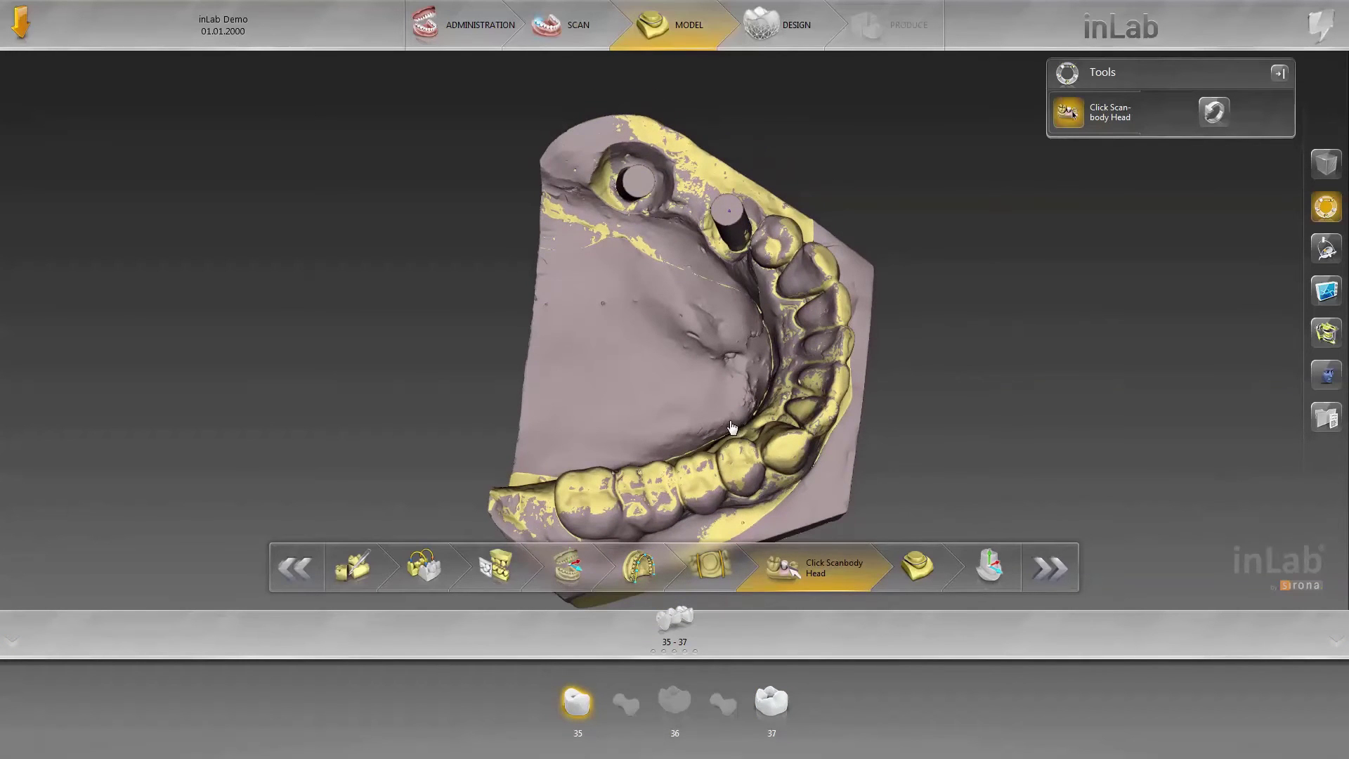
{"action": "left_click", "coordinate": [923, 569]}
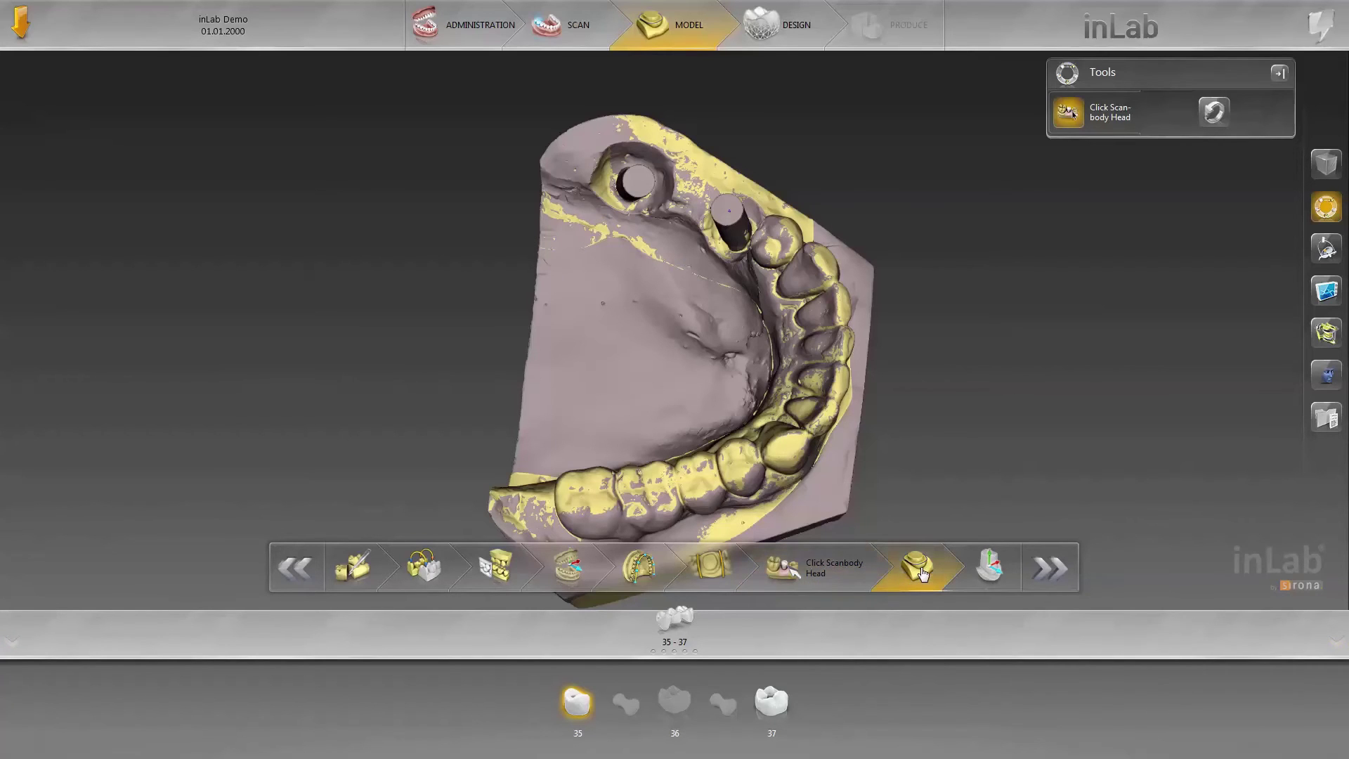
Redraw the base line of tooth 37 so it follows the emergence profile in the gingiva mask
{"action": "right_click_drag", "start_coordinate": [747, 360], "coordinate": [736, 454]}
{"action": "scroll", "coordinate": [768, 369], "scroll_direction": "up", "scroll_amount": 2}
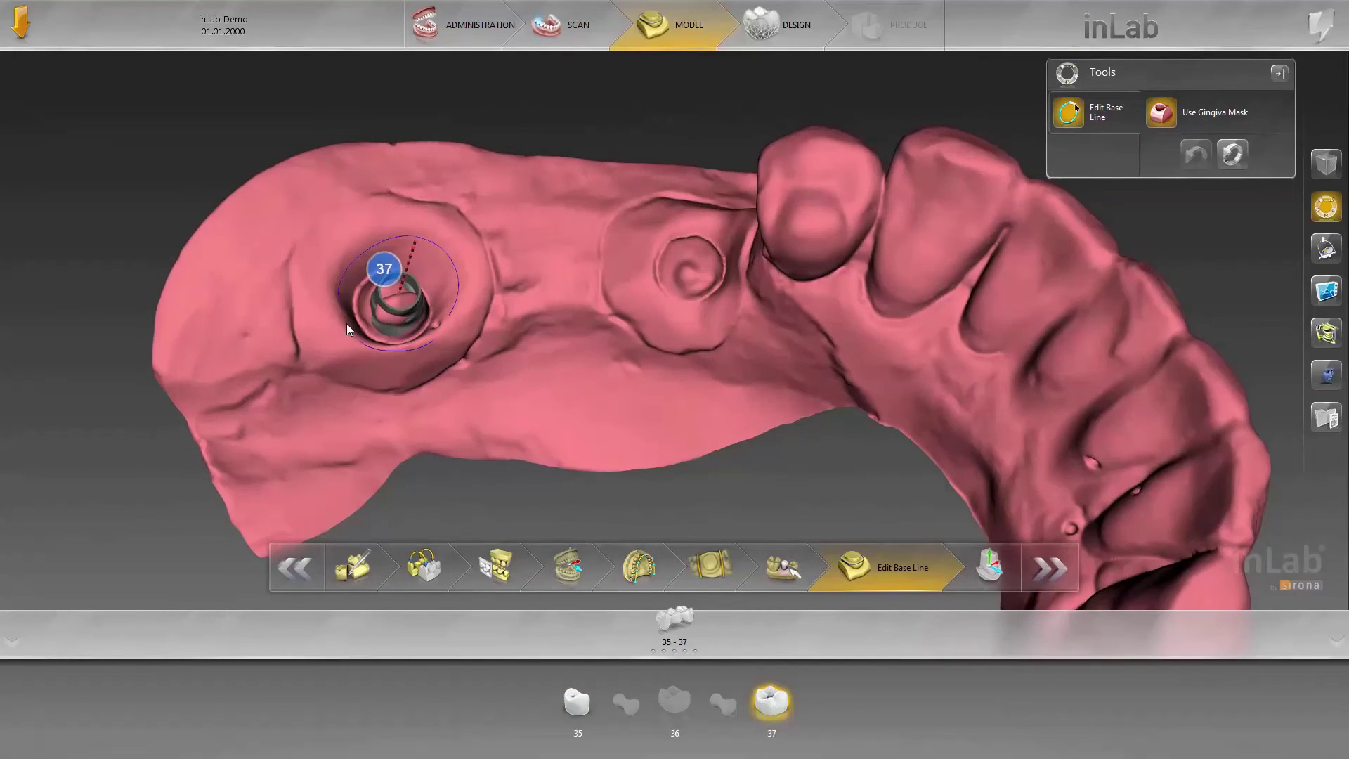
{"action": "scroll", "coordinate": [368, 334], "scroll_direction": "up", "scroll_amount": 1}
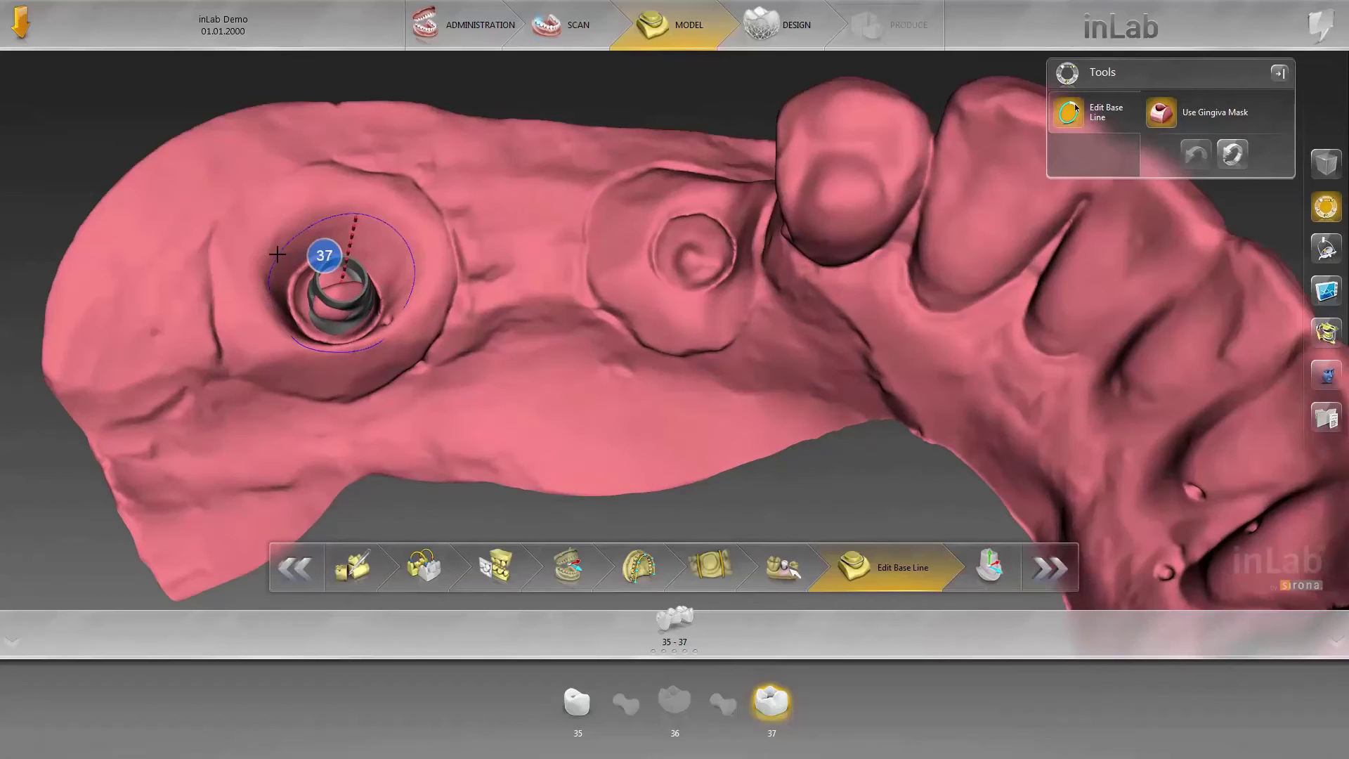
{"action": "mouse_move", "coordinate": [278, 254]}
{"action": "left_mouse_down"}
{"action": "mouse_move", "coordinate": [254, 284]}
{"action": "mouse_move", "coordinate": [260, 316]}
{"action": "mouse_move", "coordinate": [293, 346]}
{"action": "mouse_move", "coordinate": [394, 338]}
{"action": "mouse_move", "coordinate": [413, 321]}
{"action": "mouse_move", "coordinate": [413, 275]}
{"action": "left_mouse_up"}
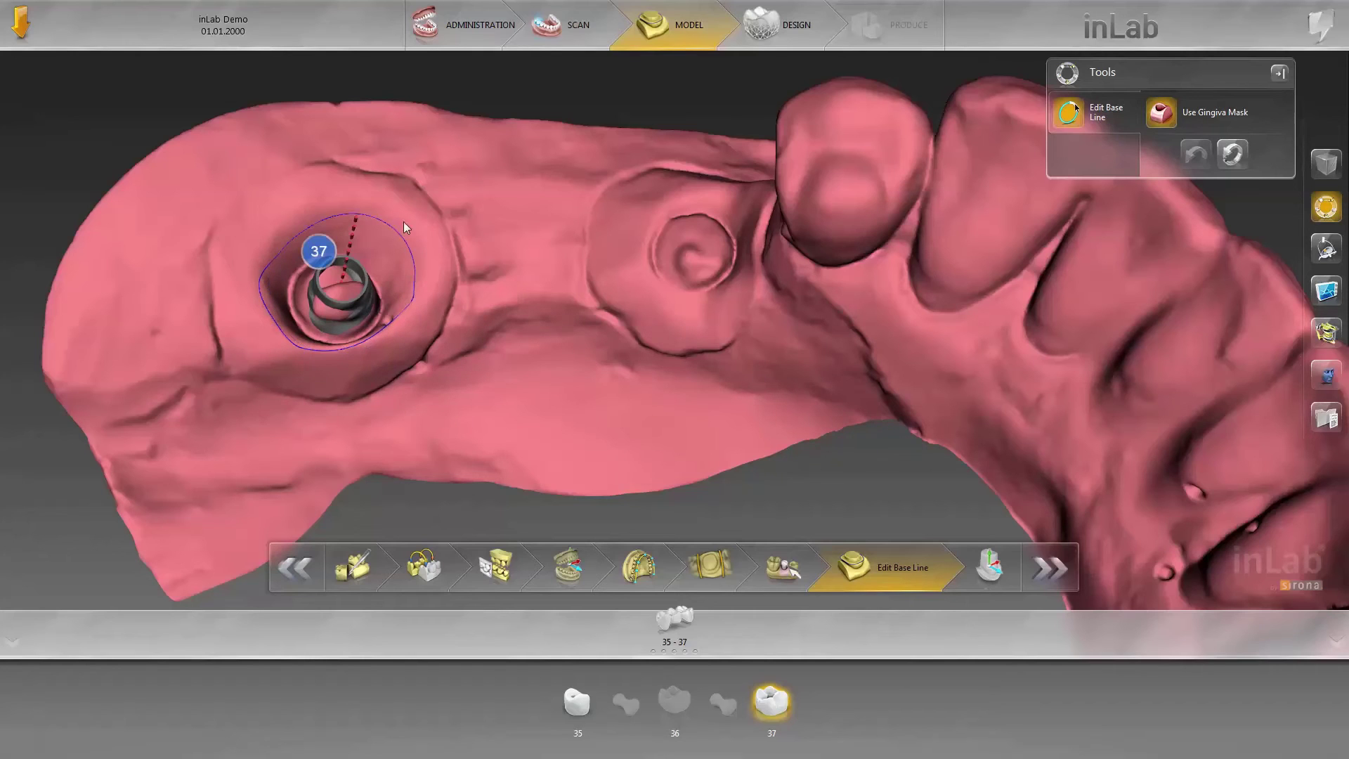
{"action": "mouse_move", "coordinate": [312, 225]}
{"action": "left_mouse_down"}
{"action": "mouse_move", "coordinate": [281, 227]}
{"action": "mouse_move", "coordinate": [258, 282]}
{"action": "left_mouse_up"}
{"action": "mouse_move", "coordinate": [410, 384]}
{"action": "right_mouse_down"}
{"action": "mouse_move", "coordinate": [420, 419]}
{"action": "mouse_move", "coordinate": [402, 395]}
{"action": "mouse_move", "coordinate": [422, 391]}
{"action": "right_mouse_up"}
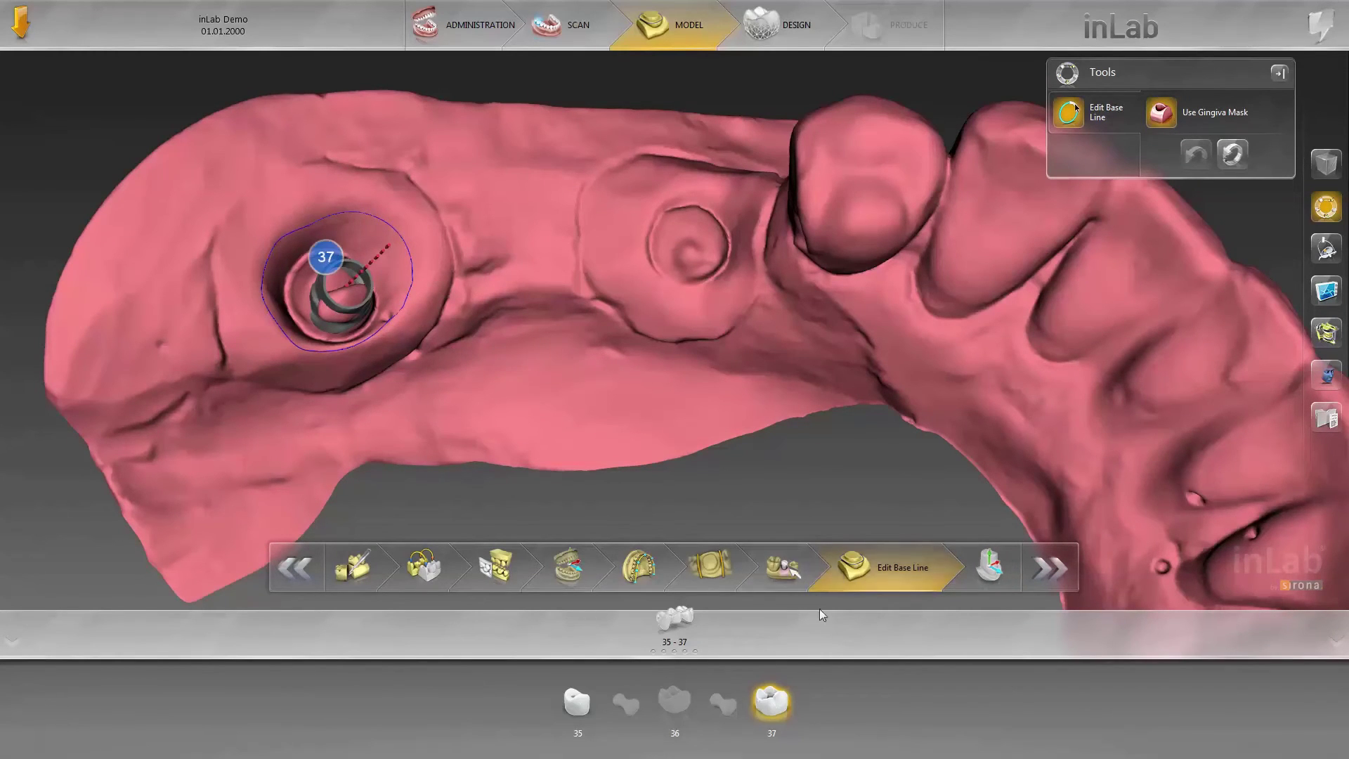
Check the base line of tooth 35 and turn off the gingiva mask to inspect the model underneath
{"action": "left_click", "coordinate": [606, 705]}
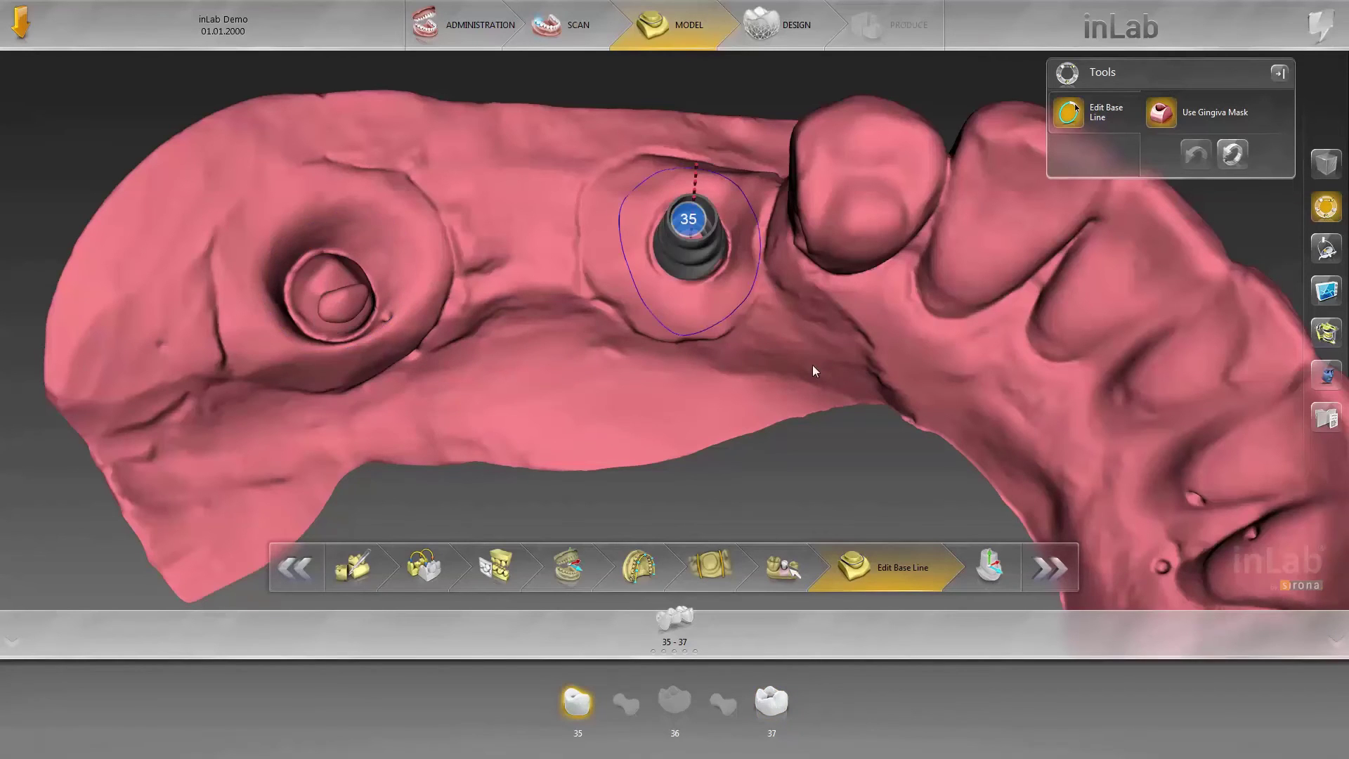
{"action": "right_click_drag", "start_coordinate": [812, 365], "coordinate": [935, 267]}
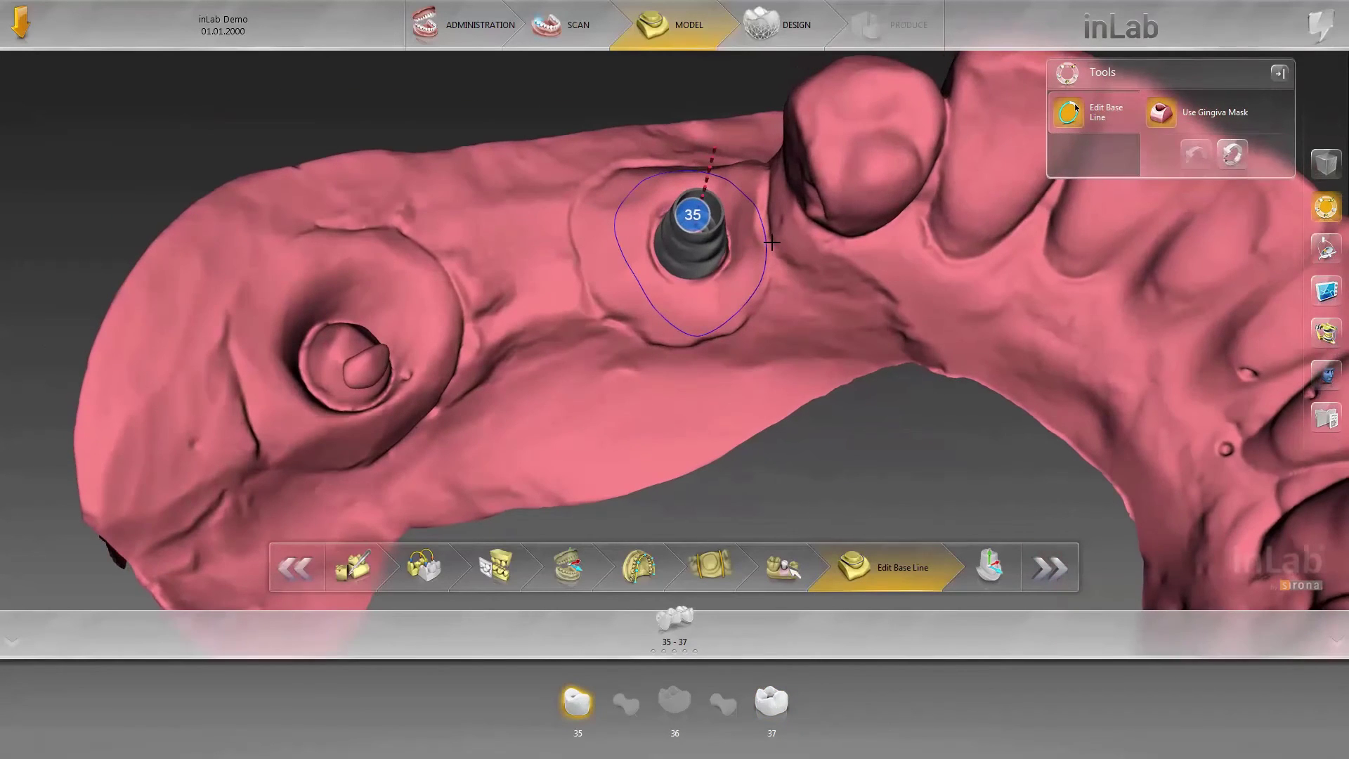
{"action": "left_click", "coordinate": [1164, 112]}
{"action": "right_click_drag", "start_coordinate": [745, 300], "coordinate": [681, 330]}
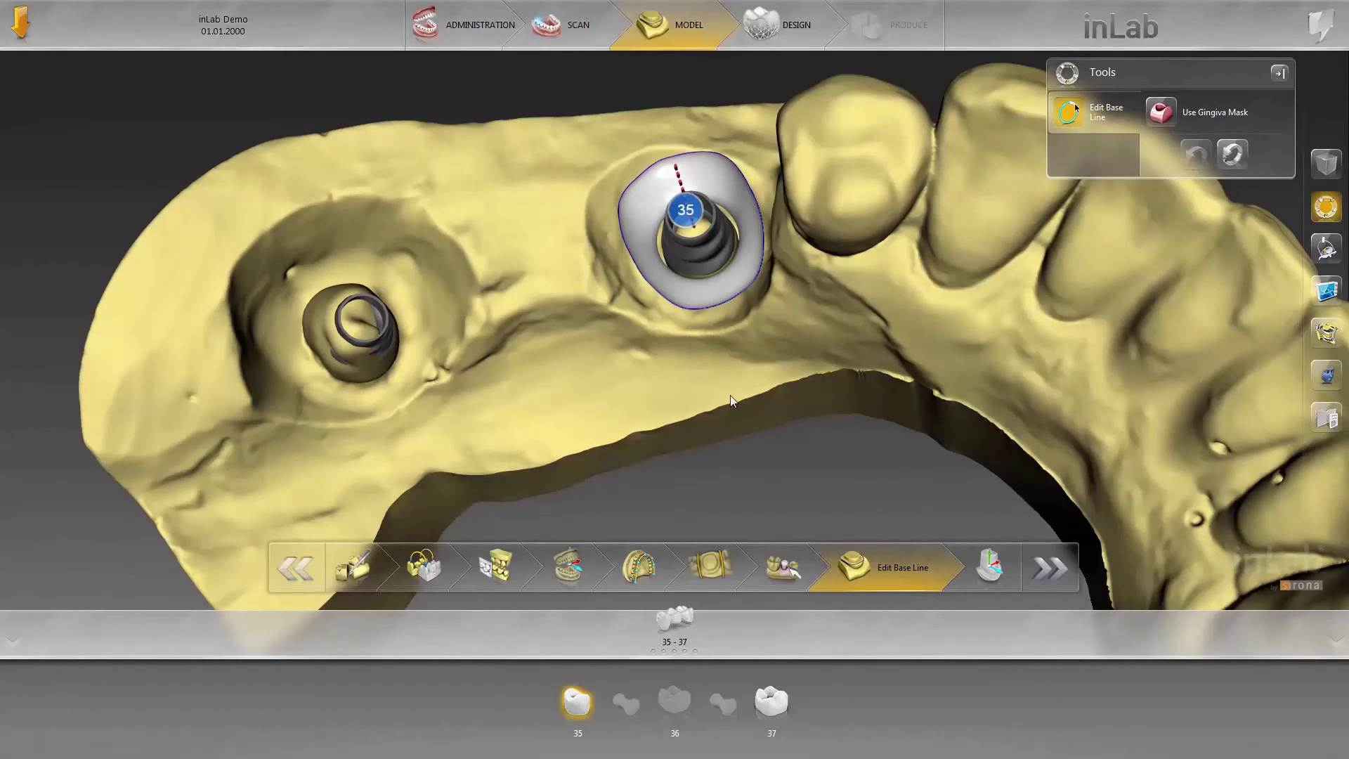
{"action": "right_click_drag", "start_coordinate": [731, 395], "coordinate": [879, 496]}
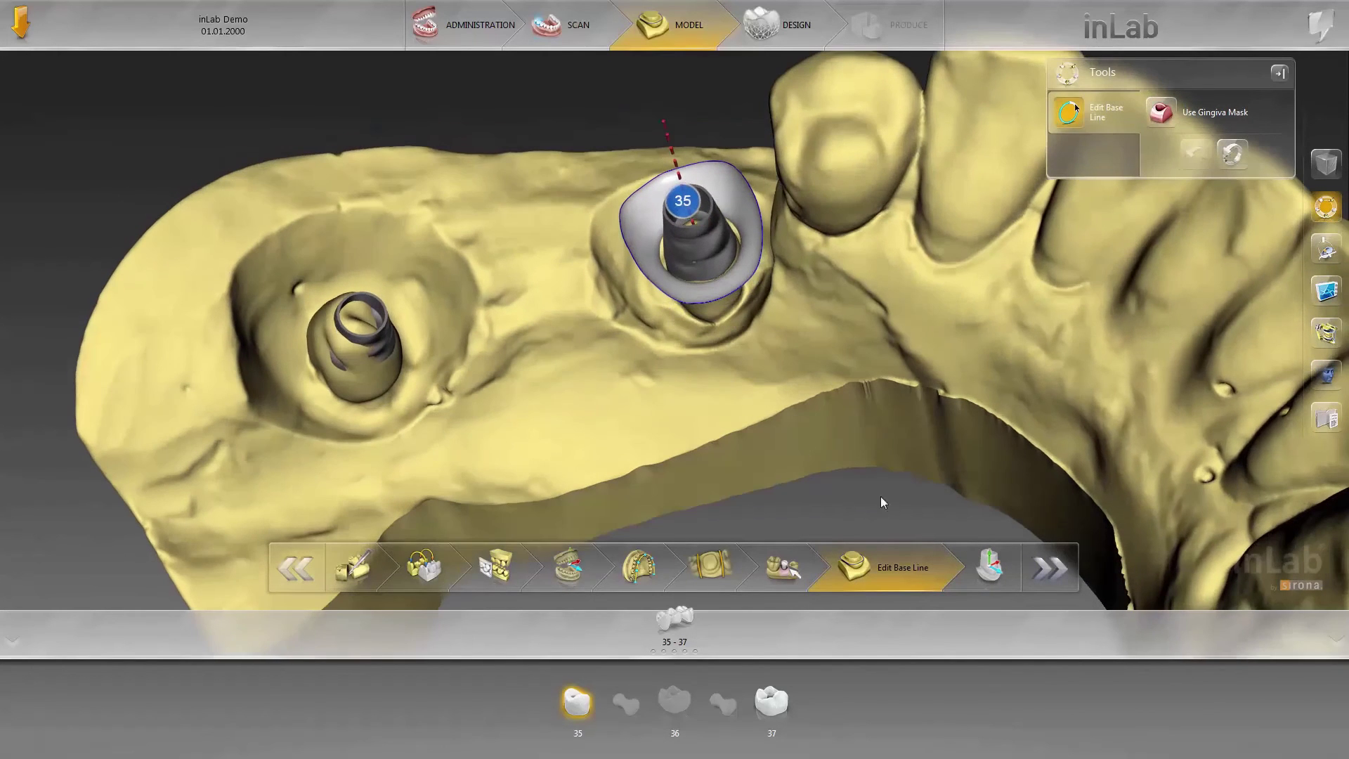
Go to Define Restoration Axis and slightly correct the tilt of the common axis for teeth 35 and 37
{"action": "left_click", "coordinate": [998, 571]}
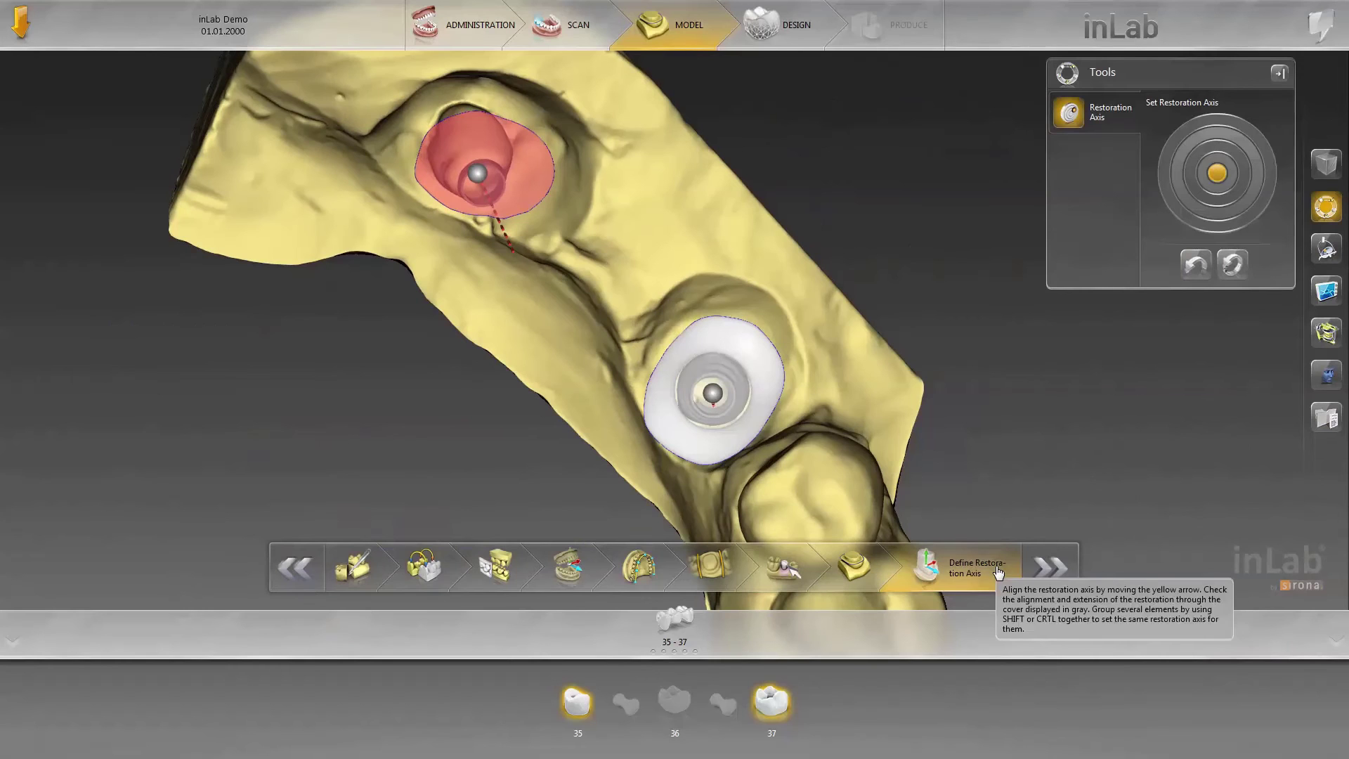
{"action": "mouse_move", "coordinate": [663, 246]}
{"action": "right_mouse_down"}
{"action": "mouse_move", "coordinate": [686, 187]}
{"action": "mouse_move", "coordinate": [675, 235]}
{"action": "mouse_move", "coordinate": [669, 225]}
{"action": "right_mouse_up"}
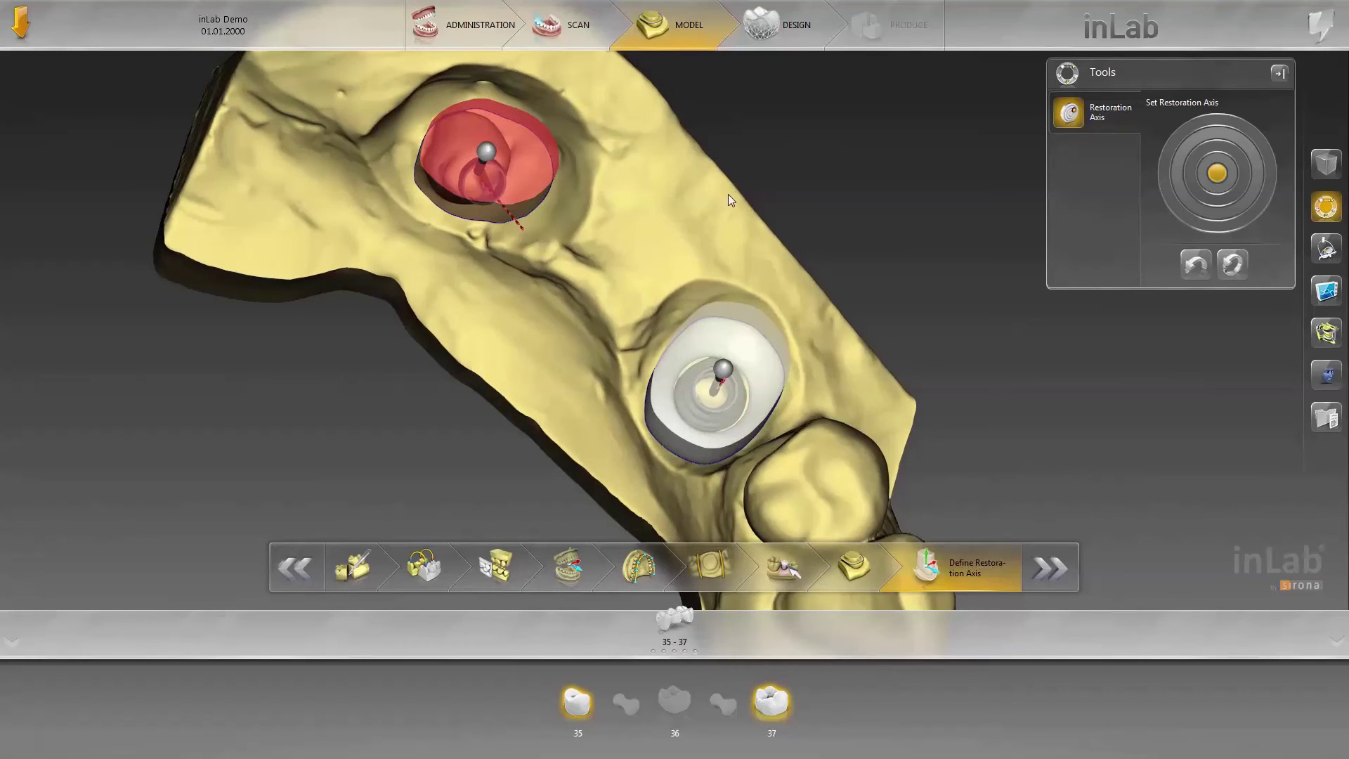
{"action": "right_click_drag", "start_coordinate": [798, 297], "coordinate": [808, 301]}
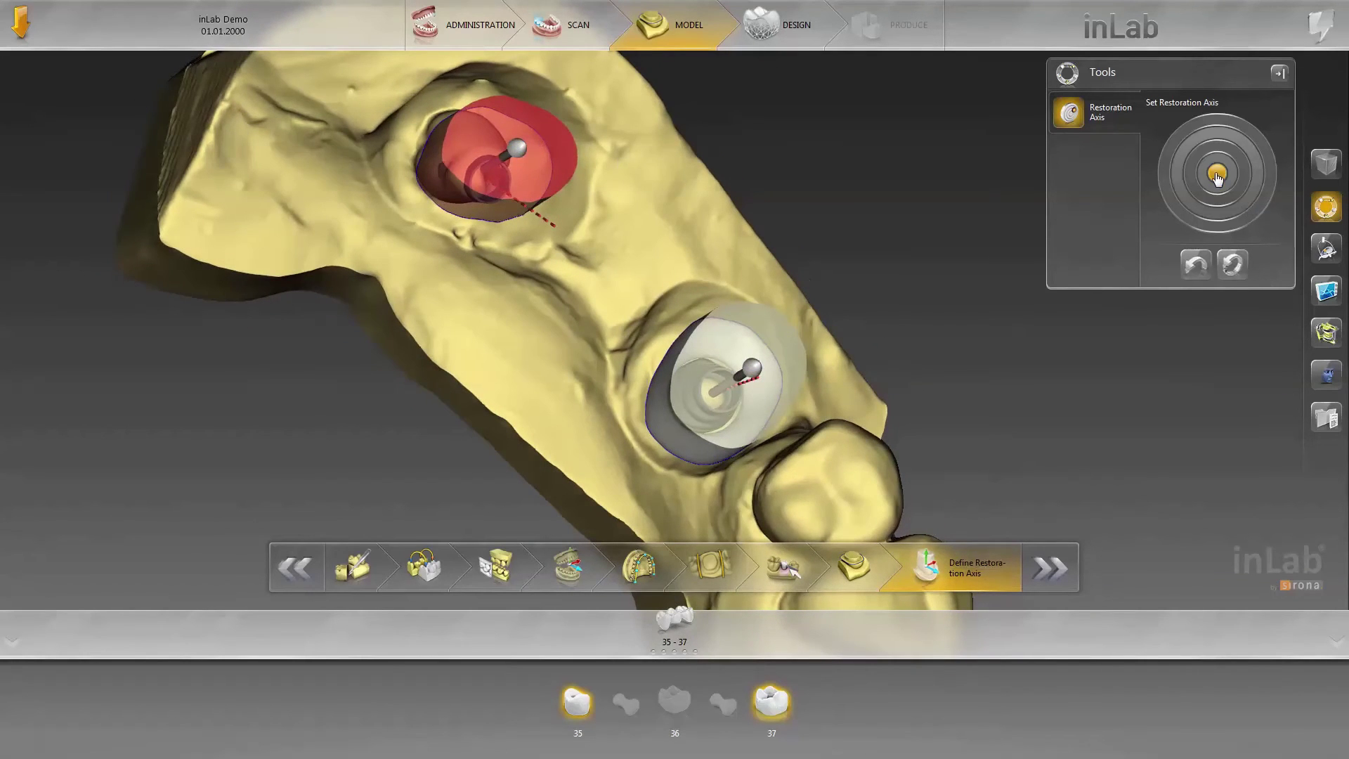
{"action": "left_click_drag", "start_coordinate": [1217, 180], "coordinate": [1228, 182]}
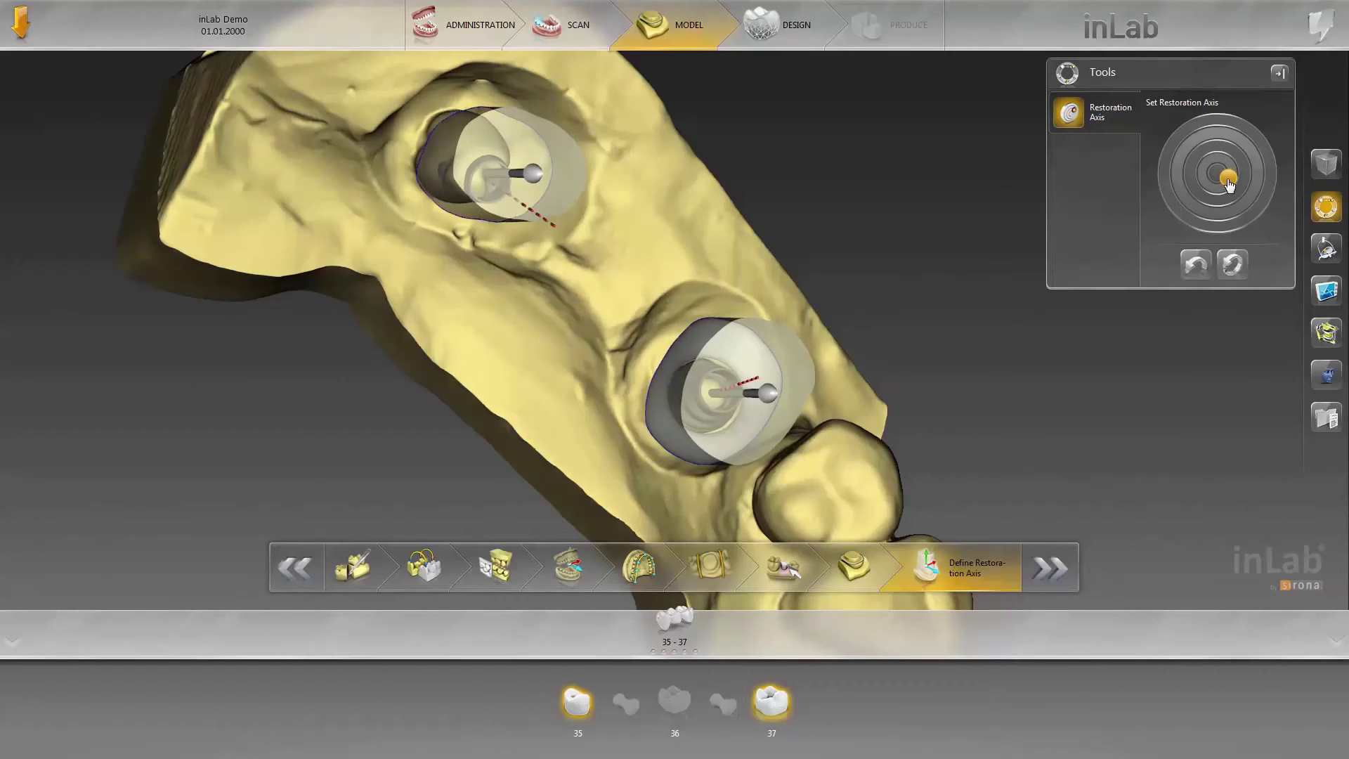
{"action": "mouse_move", "coordinate": [702, 208]}
{"action": "right_mouse_down"}
{"action": "mouse_move", "coordinate": [689, 119]}
{"action": "mouse_move", "coordinate": [668, 207]}
{"action": "mouse_move", "coordinate": [701, 126]}
{"action": "mouse_move", "coordinate": [725, 167]}
{"action": "mouse_move", "coordinate": [708, 205]}
{"action": "right_mouse_up"}
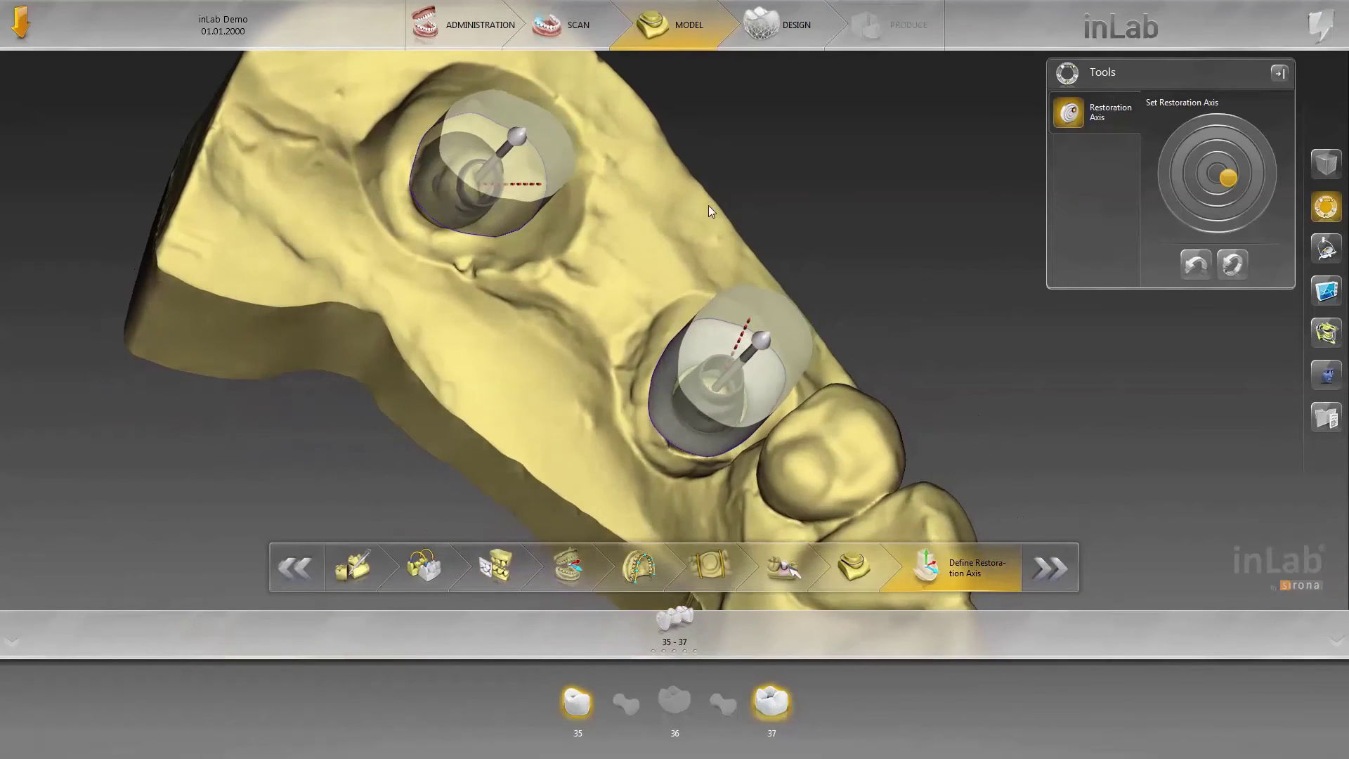
Go to the Design phase, review the Abutment Anatomic parameters of tooth 35, and continue to Morphology
{"action": "left_click", "coordinate": [795, 42]}
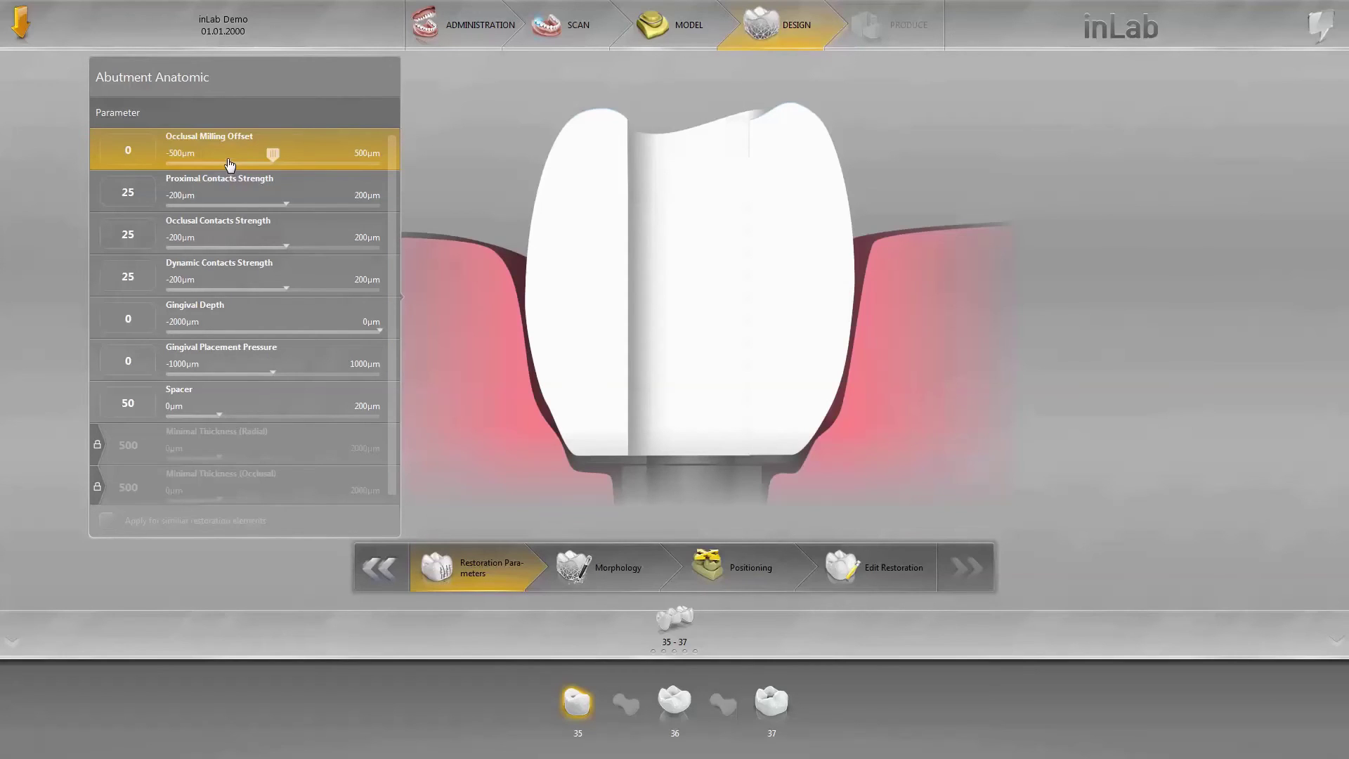
{"action": "scroll", "coordinate": [204, 367], "scroll_direction": "down", "scroll_amount": 1}
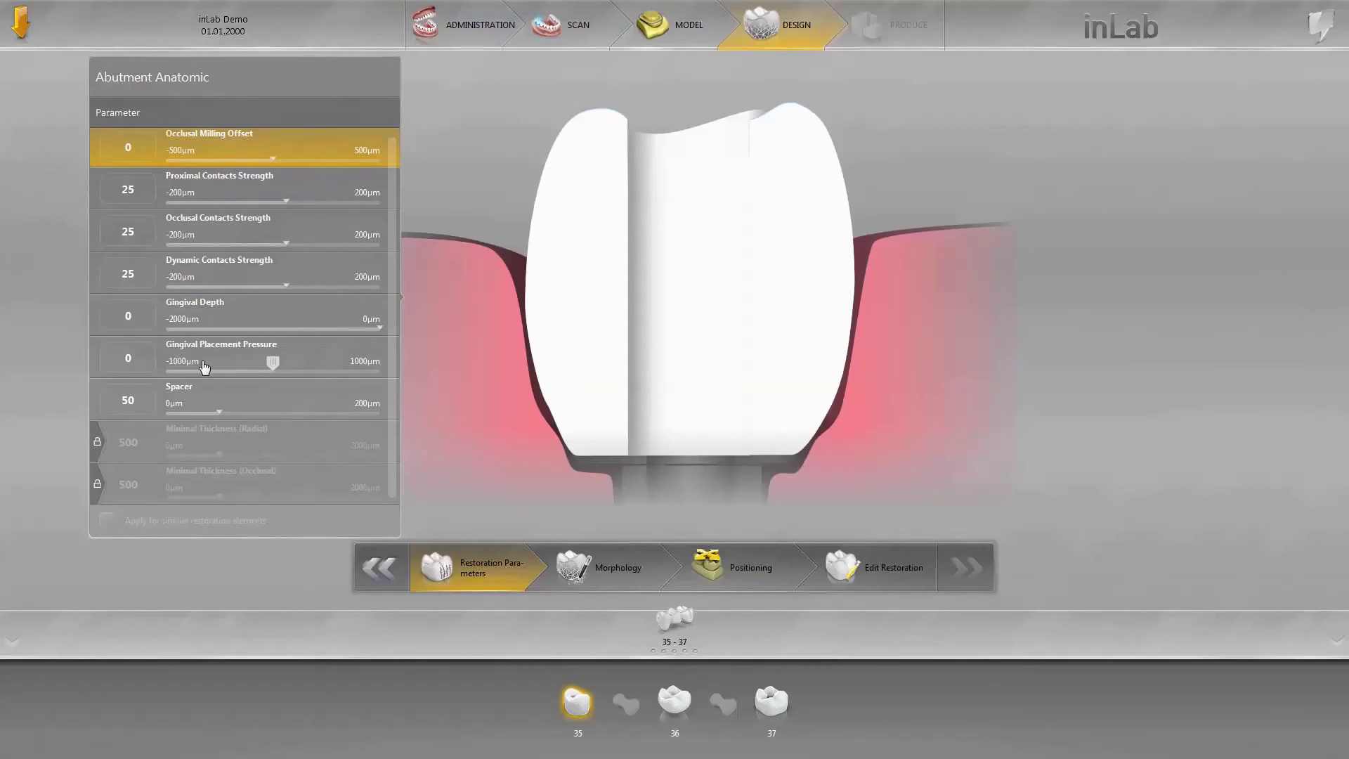
{"action": "scroll", "coordinate": [203, 367], "scroll_direction": "up", "scroll_amount": 1}
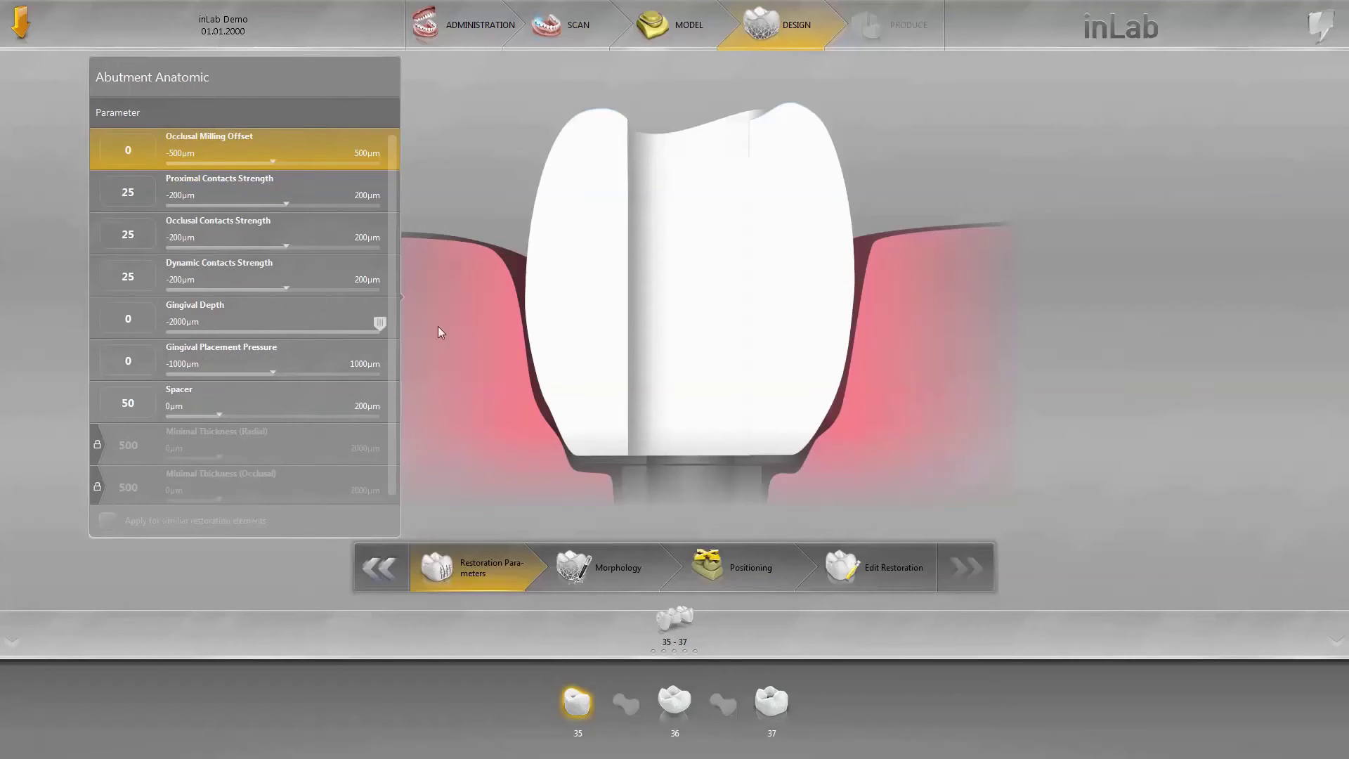
{"action": "left_click", "coordinate": [624, 576]}
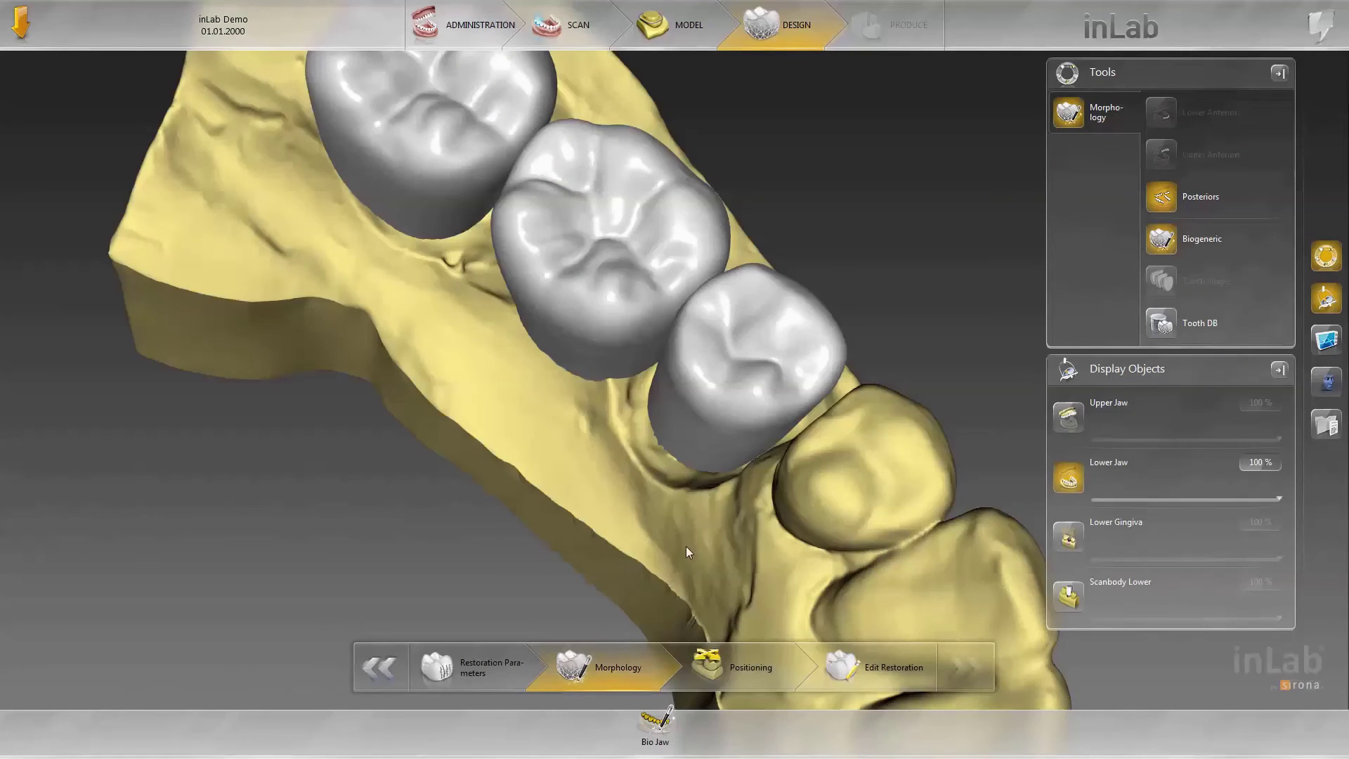
Examine the proposed restorations on teeth 35 to 37 from several sides and review the Morphology tool options
{"action": "right_click_drag", "start_coordinate": [685, 546], "coordinate": [288, 411]}
{"action": "right_click_drag", "start_coordinate": [166, 404], "coordinate": [150, 427]}
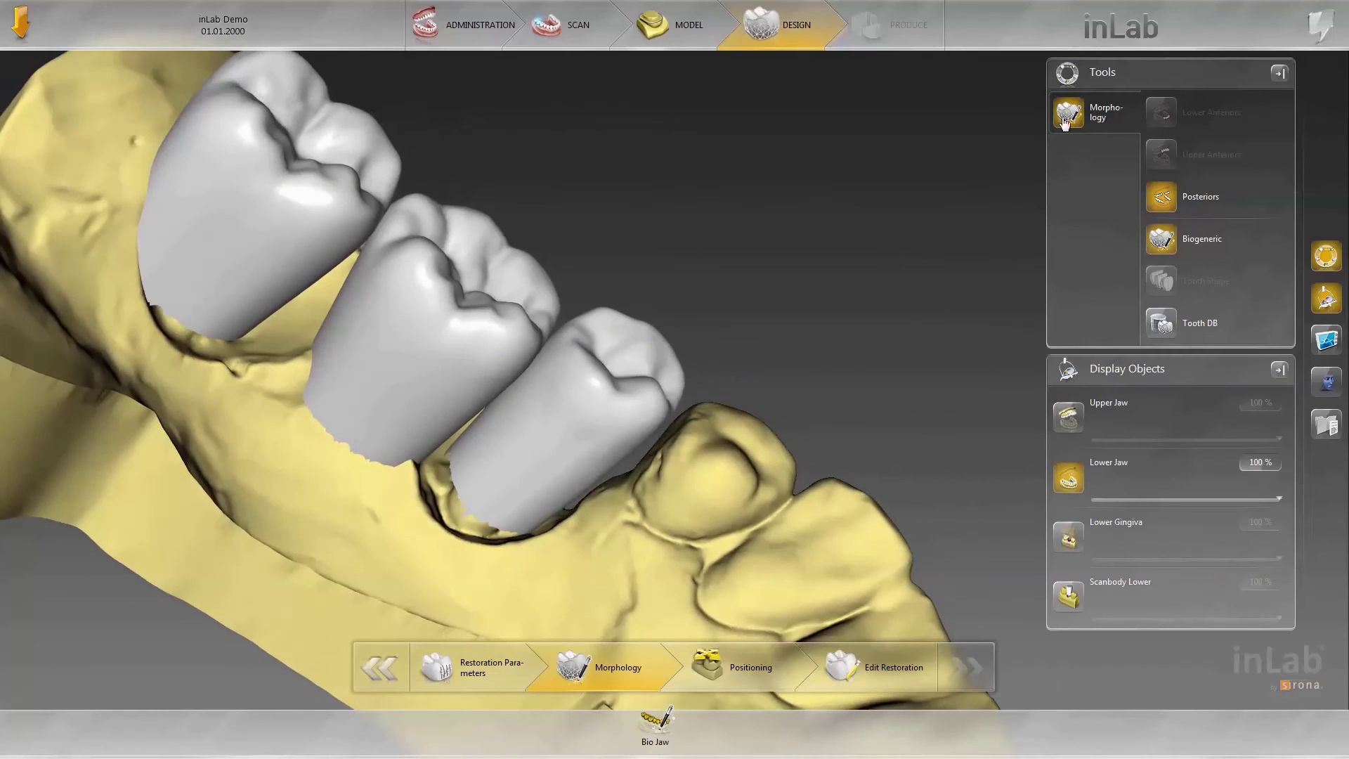
{"action": "right_click_drag", "start_coordinate": [699, 102], "coordinate": [562, 184]}
{"action": "scroll", "coordinate": [1231, 239], "scroll_direction": "down", "scroll_amount": 1}
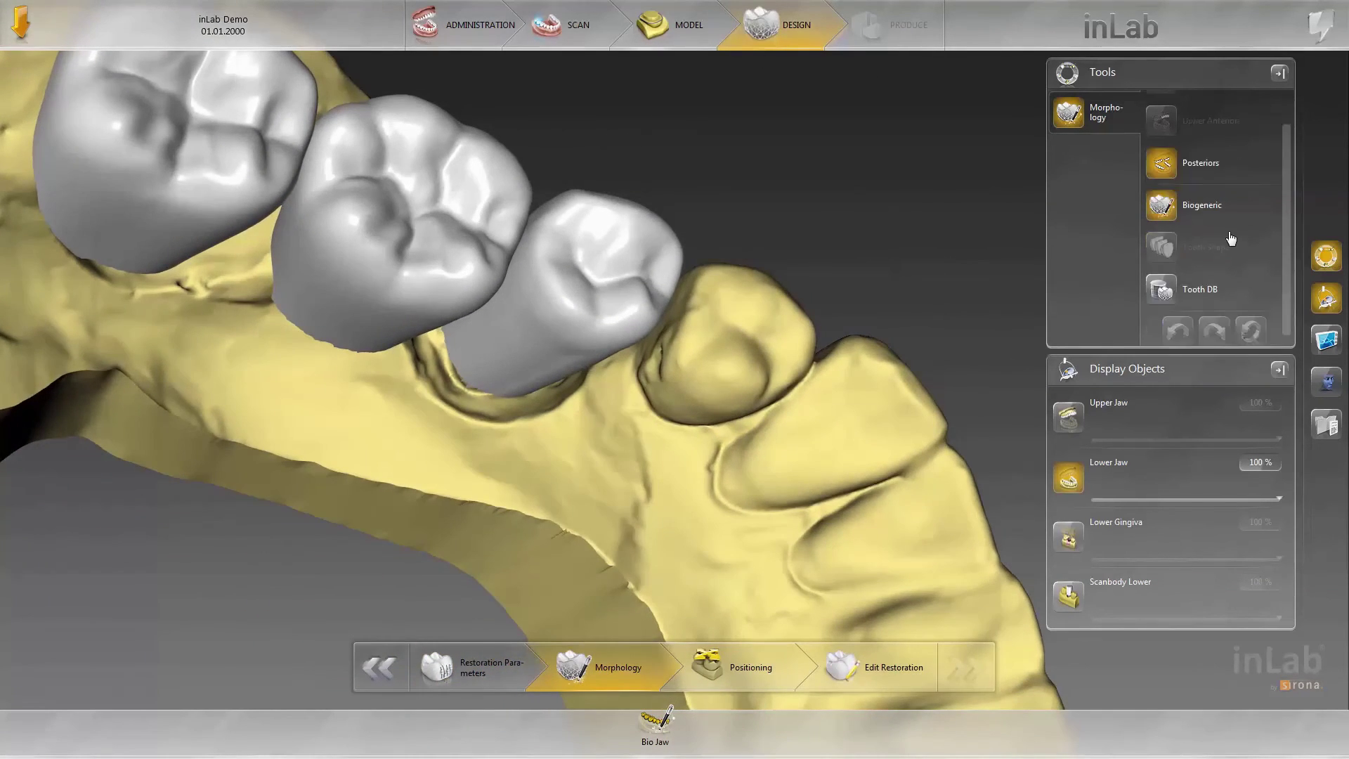
{"action": "scroll", "coordinate": [1152, 196], "scroll_direction": "down", "scroll_amount": 1}
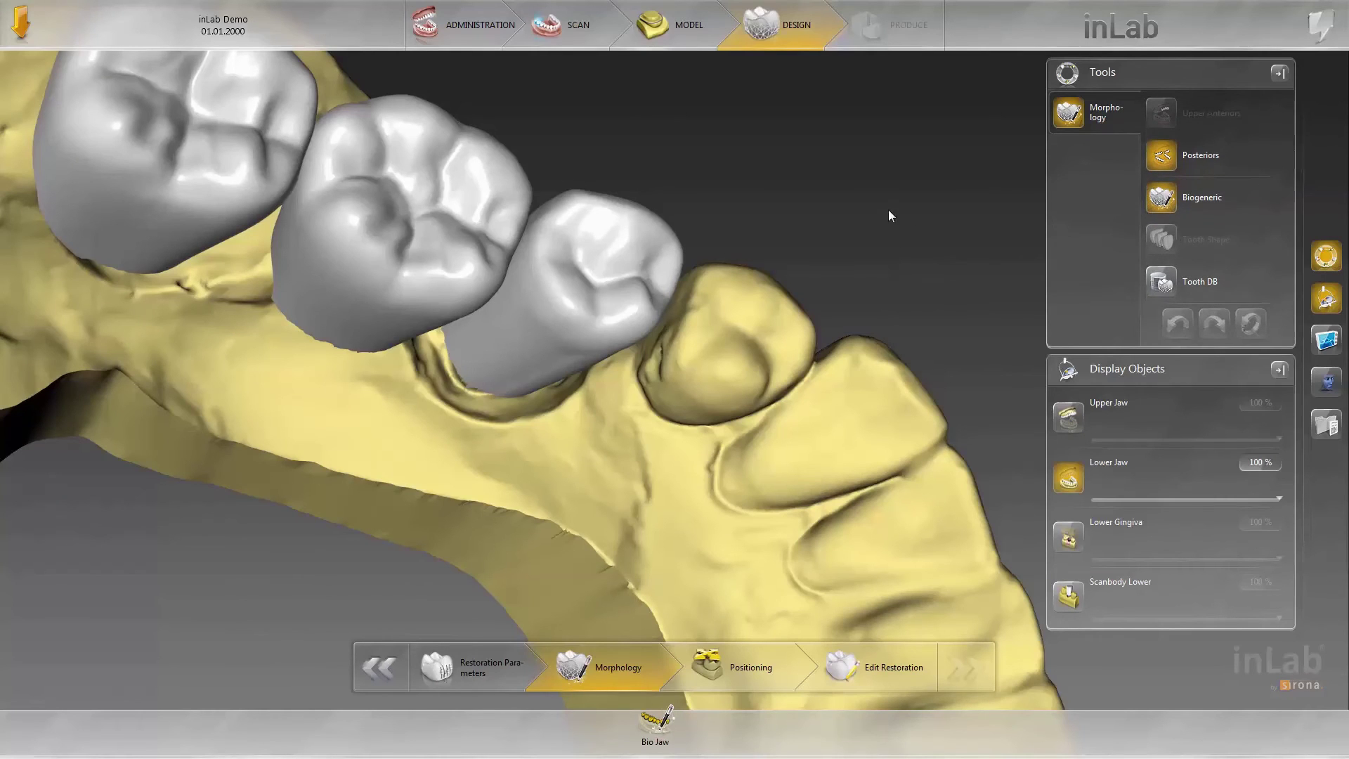
Go to Positioning, select bridge element 36, and show the upper jaw above the restorations
{"action": "left_click", "coordinate": [731, 679]}
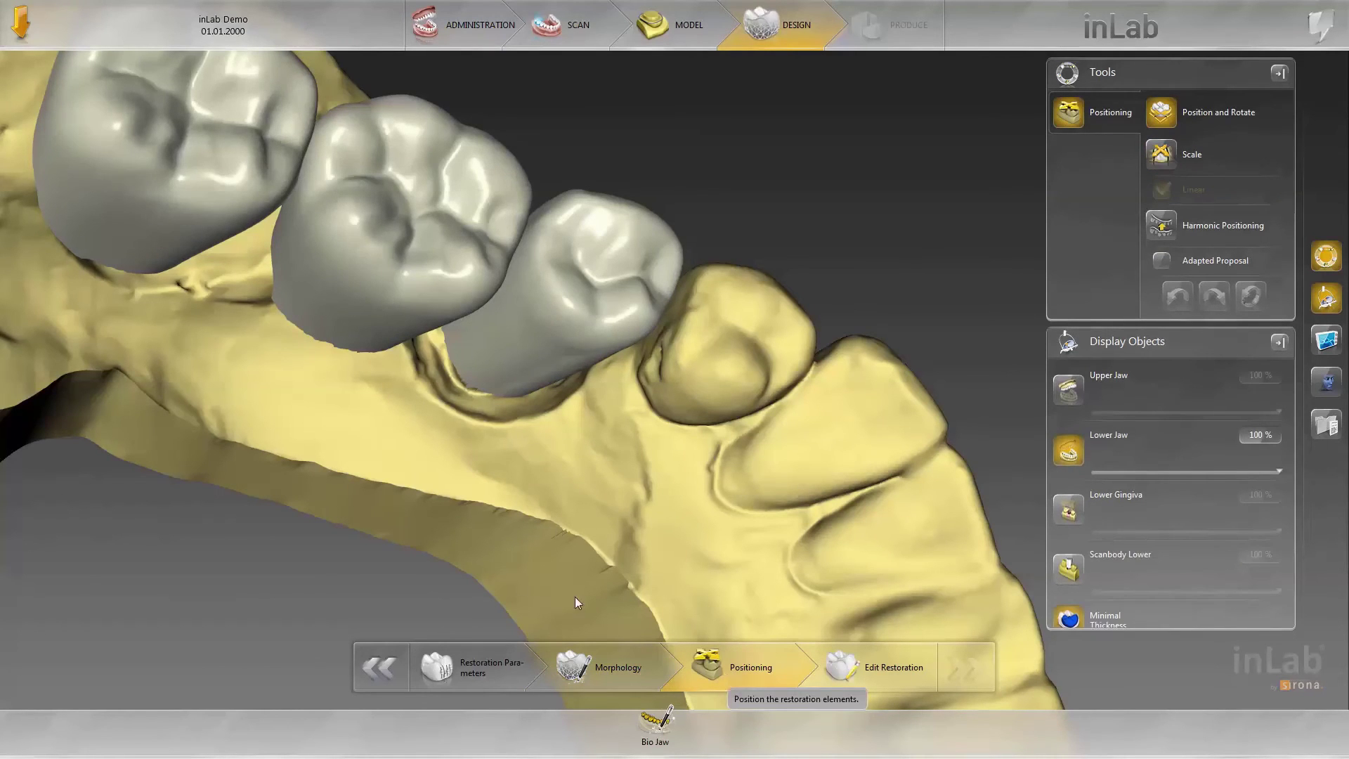
{"action": "right_click_drag", "start_coordinate": [350, 486], "coordinate": [288, 445]}
{"action": "left_click", "coordinate": [288, 445]}
{"action": "scroll", "coordinate": [366, 595], "scroll_direction": "up", "scroll_amount": 2}
{"action": "right_click_drag", "start_coordinate": [366, 602], "coordinate": [547, 504]}
{"action": "left_click", "coordinate": [716, 450]}
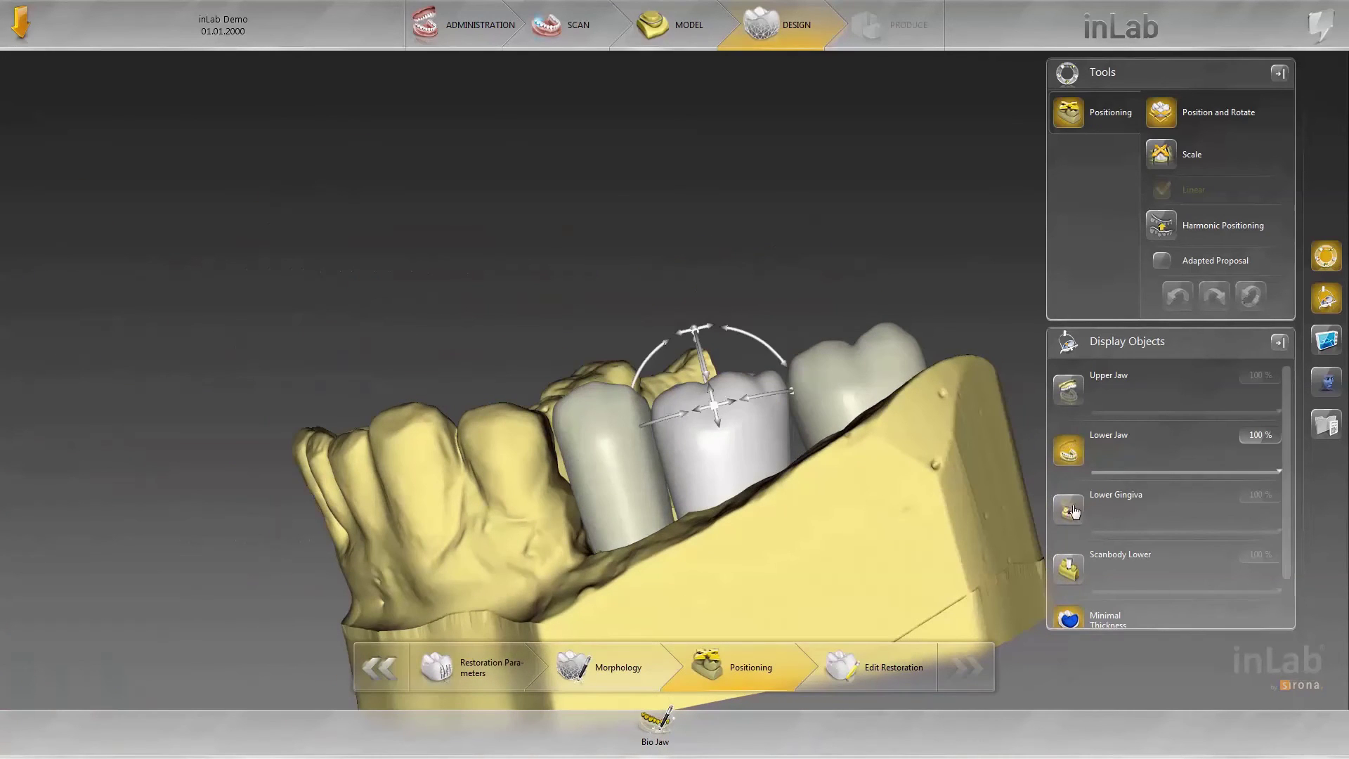
{"action": "left_click", "coordinate": [1068, 389]}
{"action": "right_click_drag", "start_coordinate": [710, 268], "coordinate": [760, 298]}
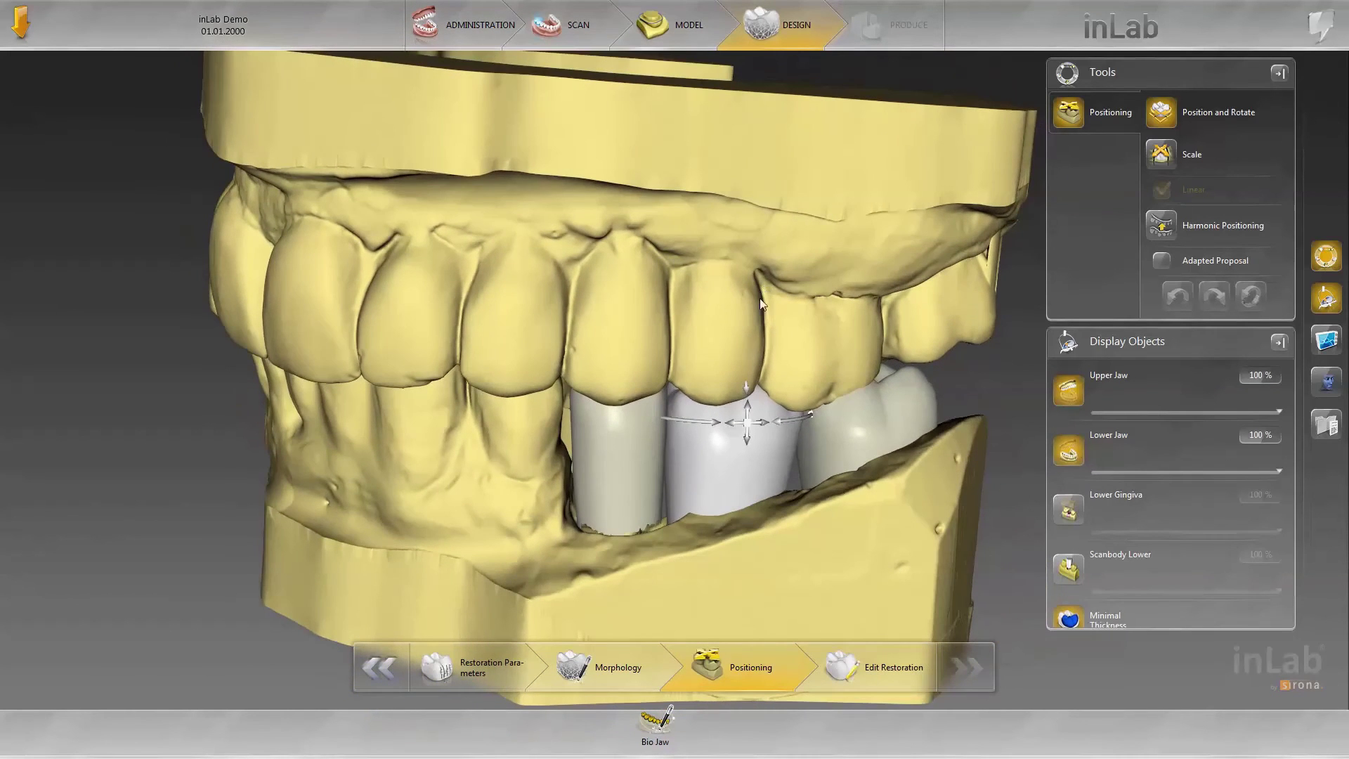
Slightly shift the positions of elements 37 and 36 against the upper jaw, and select element 35
{"action": "left_click", "coordinate": [850, 449]}
{"action": "right_click_drag", "start_coordinate": [857, 546], "coordinate": [854, 504]}
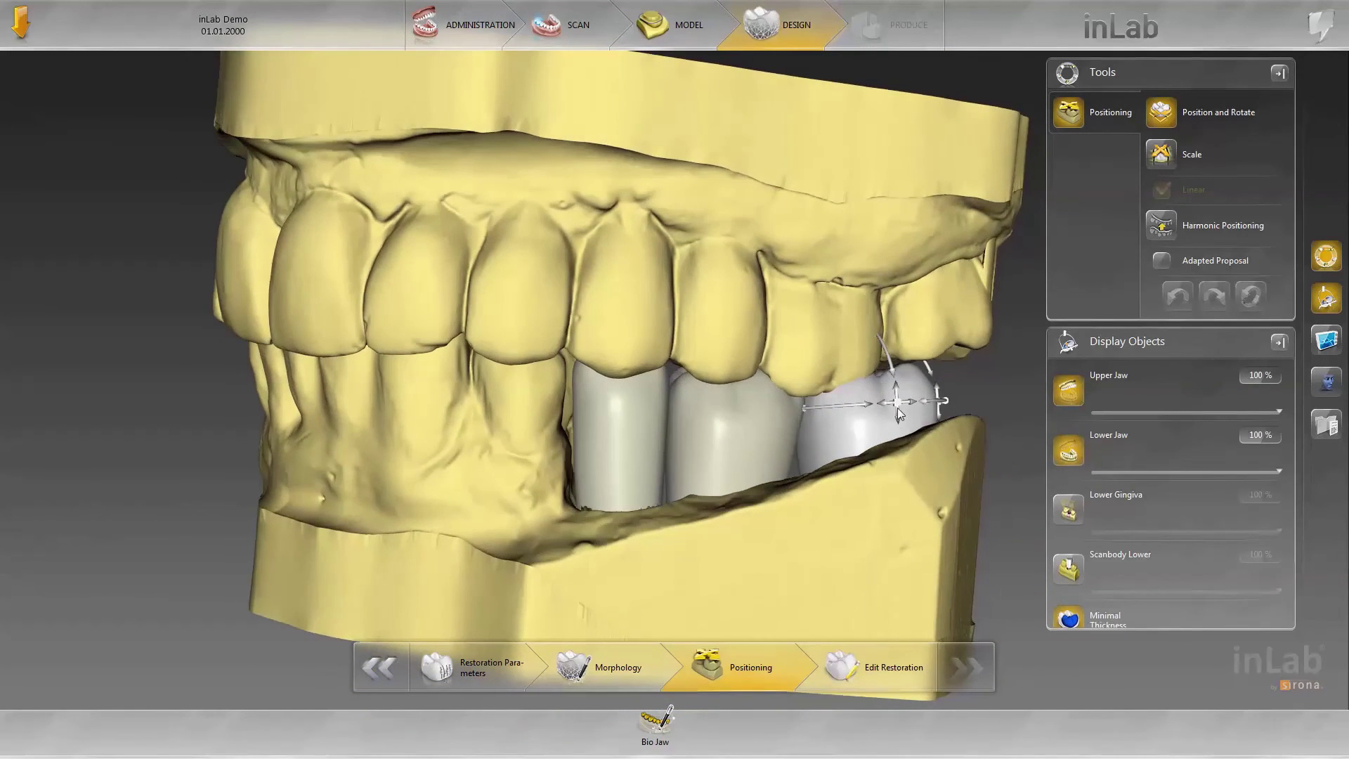
{"action": "left_click_drag", "start_coordinate": [903, 411], "coordinate": [901, 408]}
{"action": "left_click", "coordinate": [739, 430]}
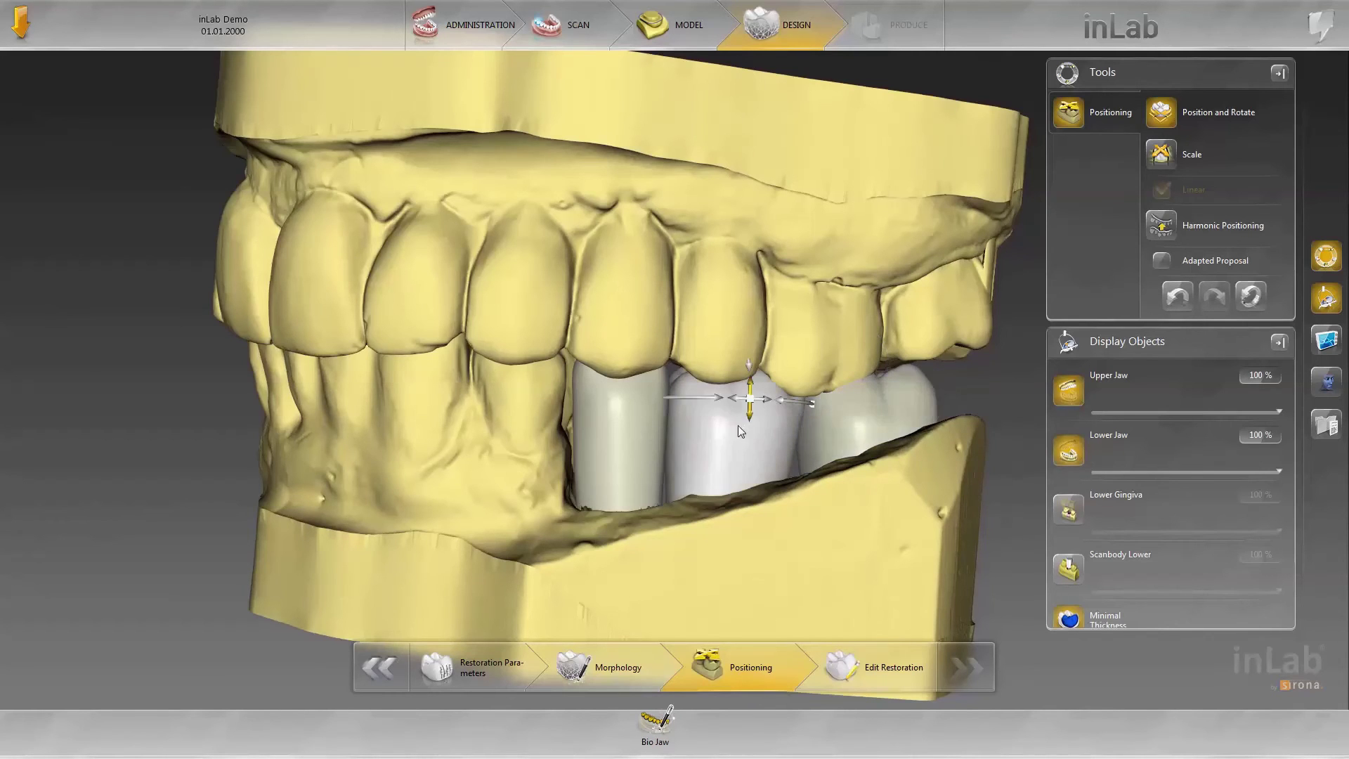
{"action": "left_click_drag", "start_coordinate": [750, 402], "coordinate": [750, 404]}
{"action": "left_click", "coordinate": [628, 423]}
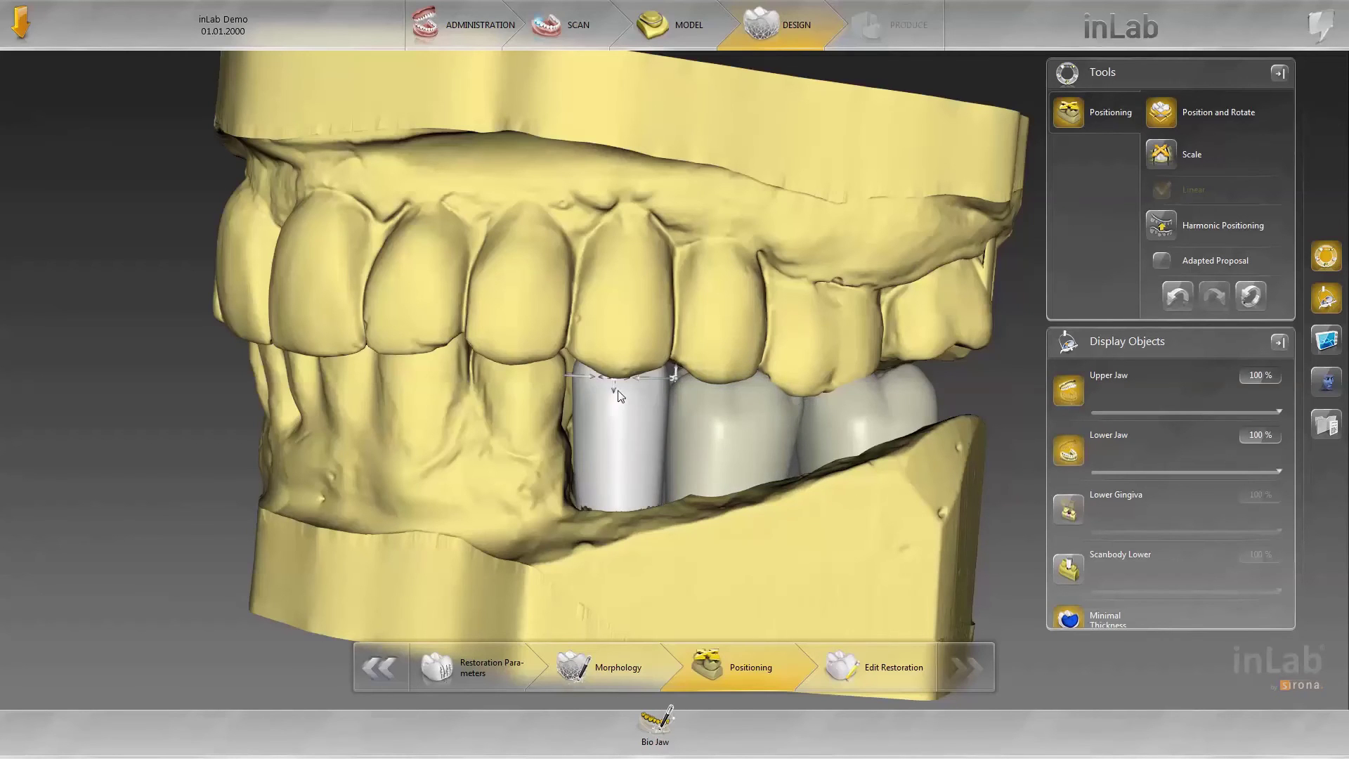
Hide the upper jaw and check the alignment of elements 37 and 36 in the lower arch
{"action": "middle_click_drag", "start_coordinate": [719, 537], "coordinate": [974, 398]}
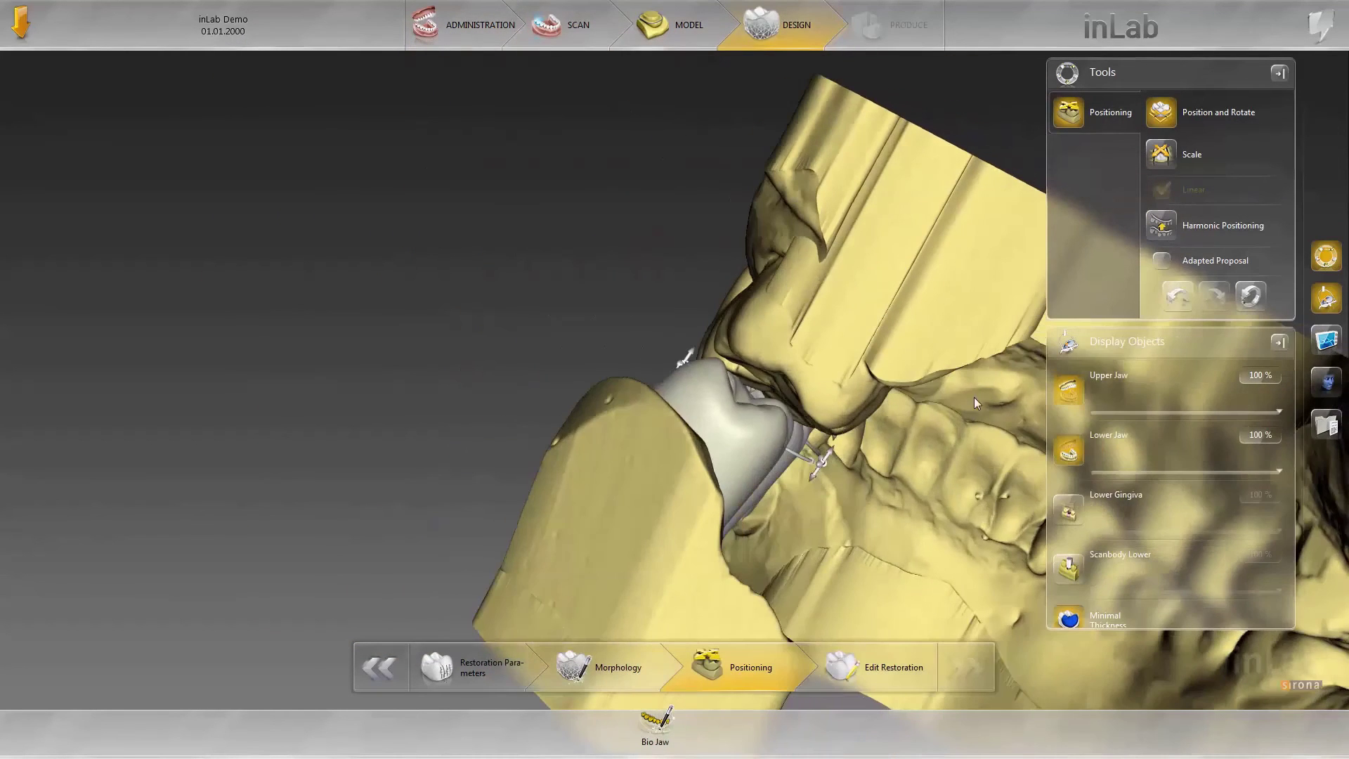
{"action": "middle_click_drag", "start_coordinate": [906, 309], "coordinate": [1029, 432]}
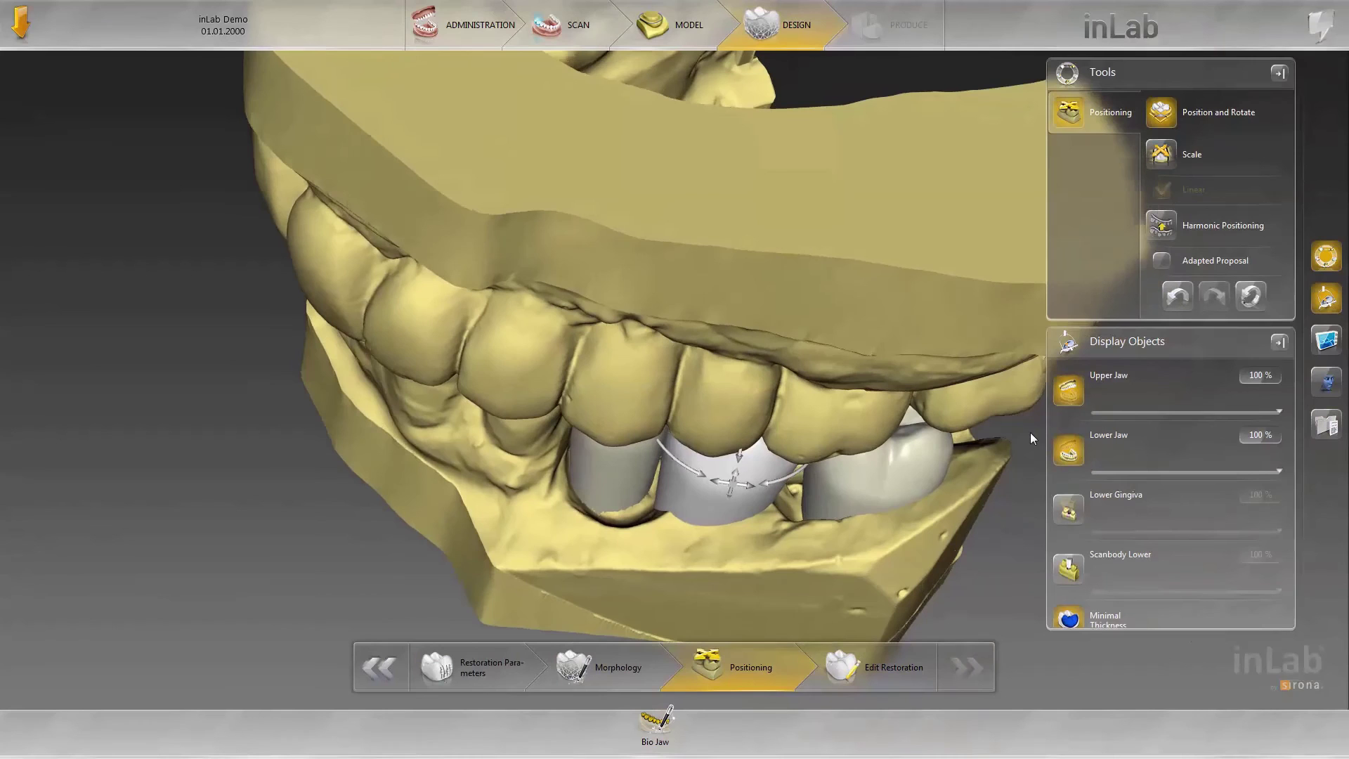
{"action": "left_click", "coordinate": [1080, 392]}
{"action": "left_click", "coordinate": [837, 472]}
{"action": "middle_click_drag", "start_coordinate": [725, 305], "coordinate": [692, 356]}
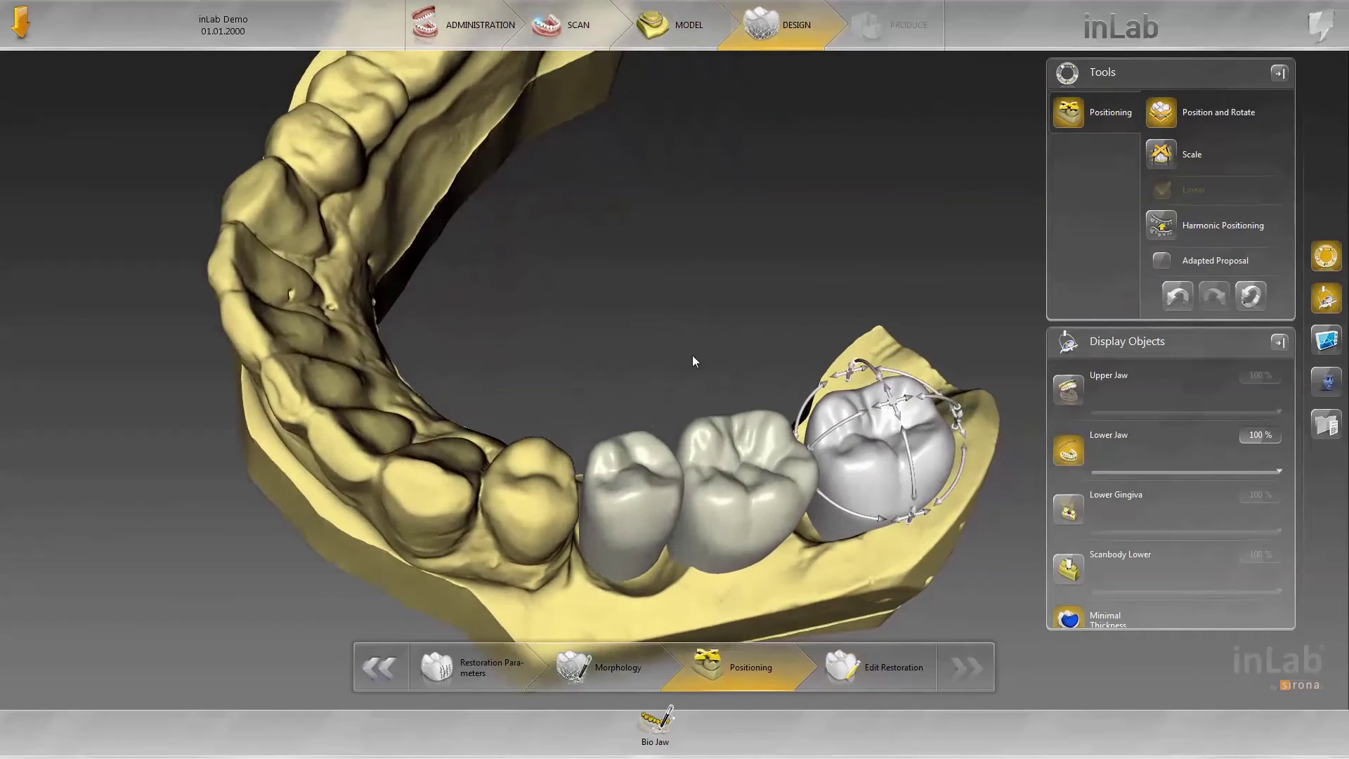
{"action": "left_click", "coordinate": [759, 522]}
{"action": "middle_click_drag", "start_coordinate": [803, 613], "coordinate": [770, 601]}
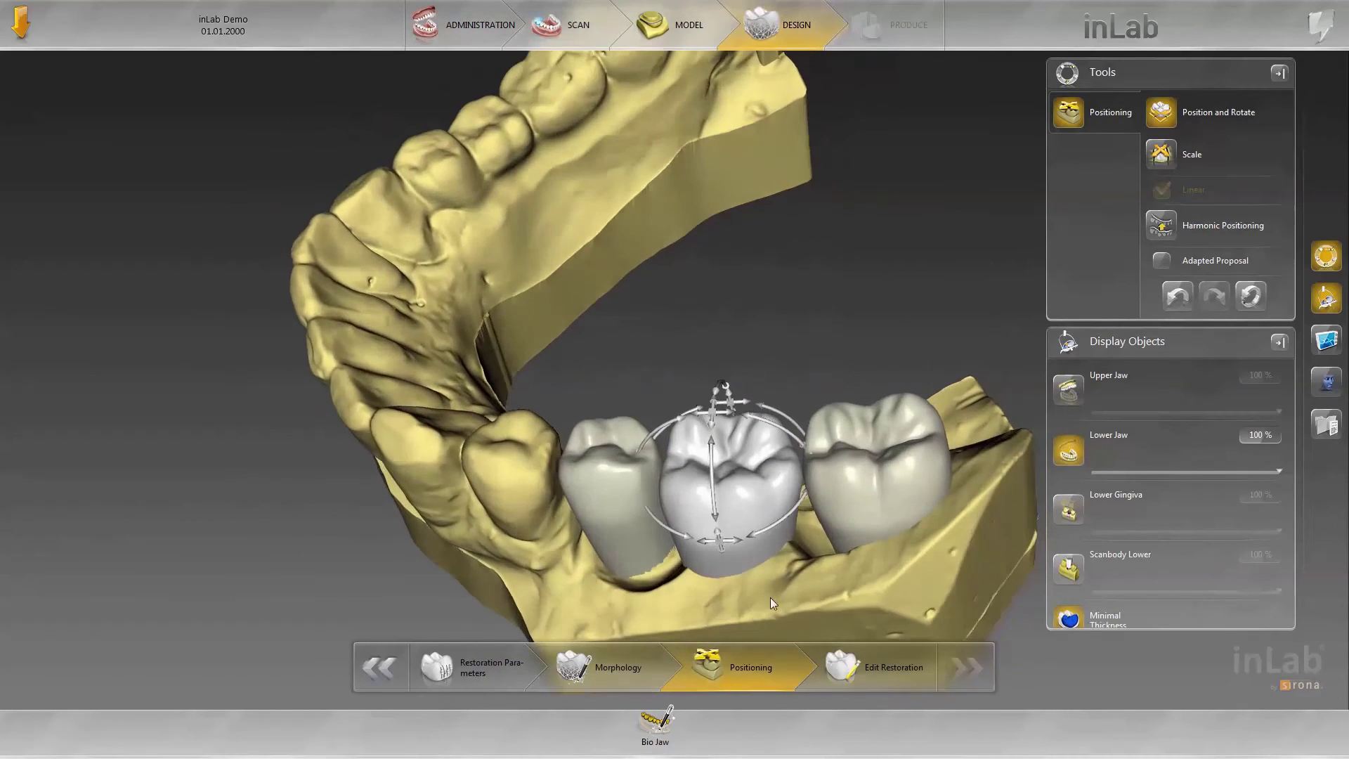
Slightly scale bridge elements 36 and 37 to adapt their size in the lower arch
{"action": "left_click", "coordinate": [733, 430]}
{"action": "left_click_drag", "start_coordinate": [734, 439], "coordinate": [777, 437]}
{"action": "left_click", "coordinate": [876, 435]}
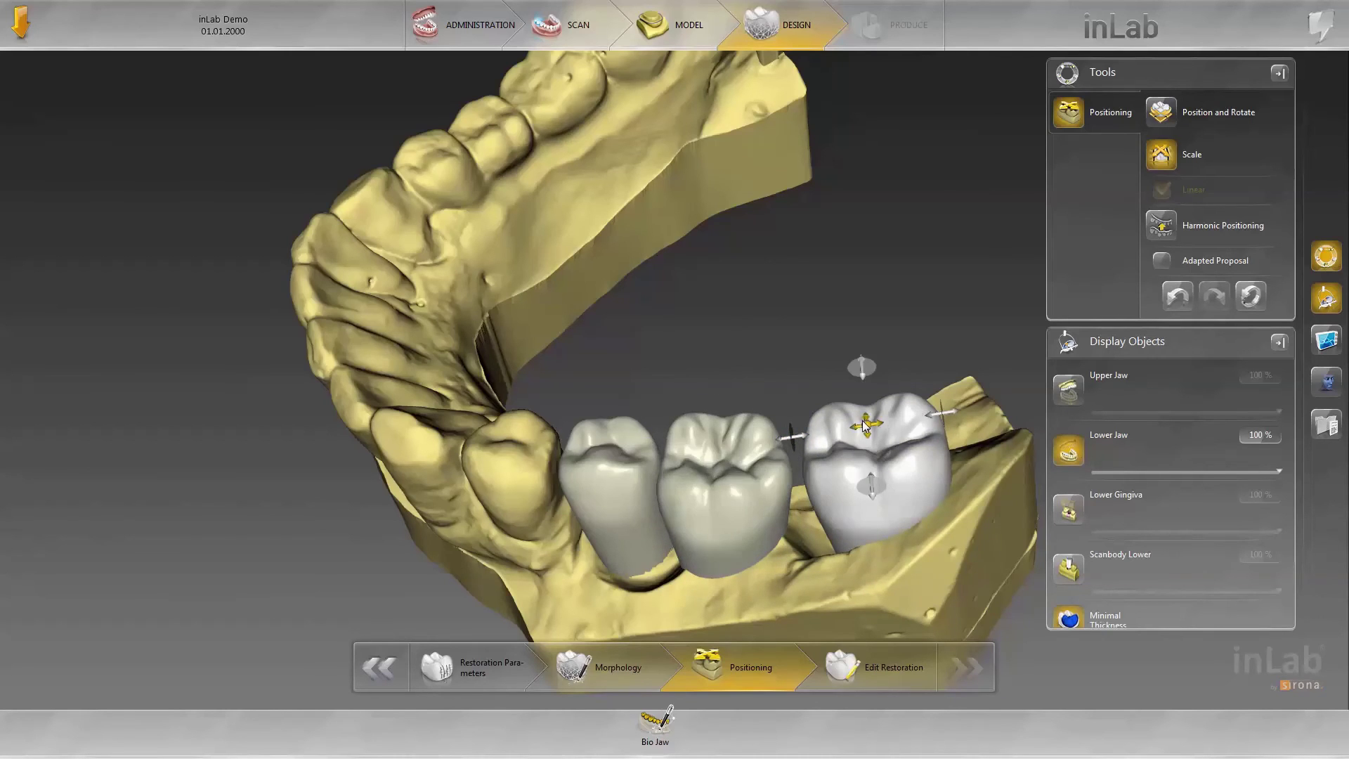
{"action": "left_click_drag", "start_coordinate": [867, 426], "coordinate": [877, 430]}
{"action": "middle_click_drag", "start_coordinate": [899, 449], "coordinate": [887, 441]}
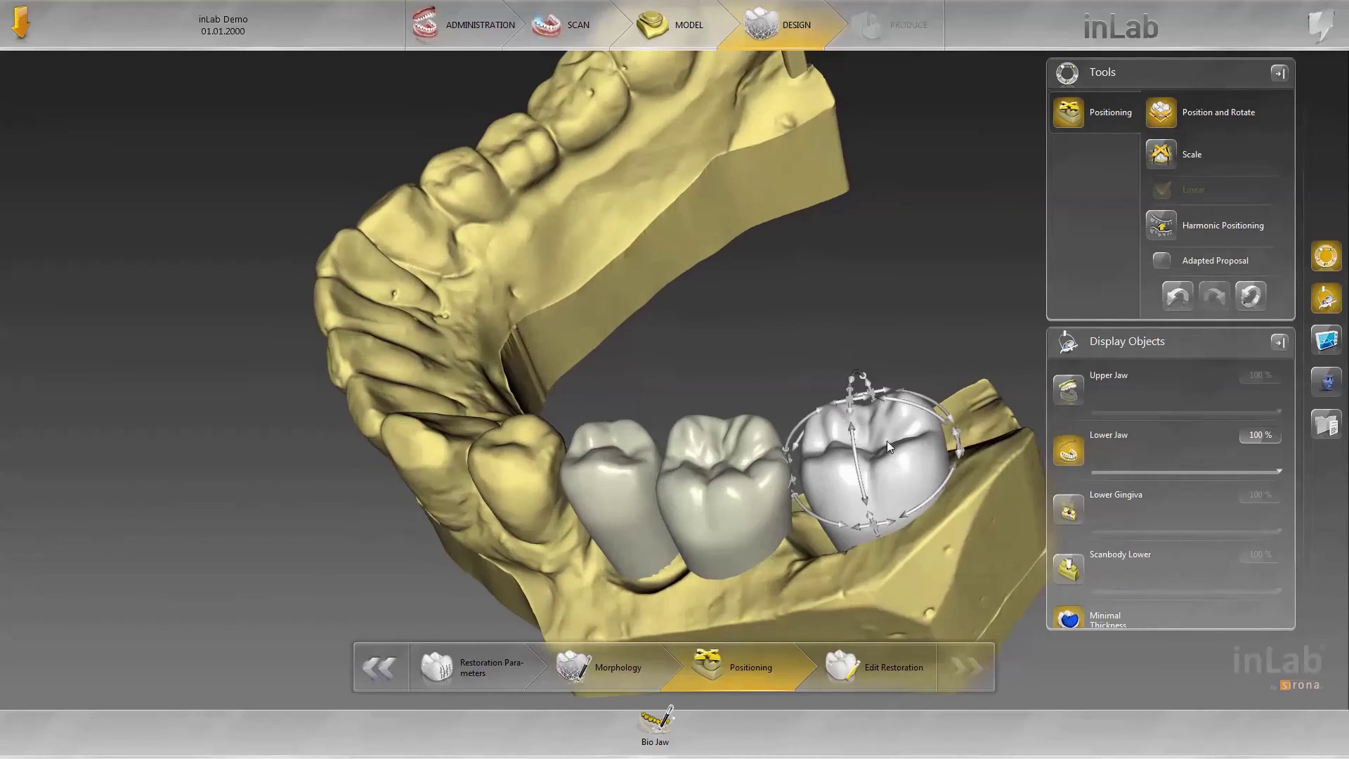
Fine-tune the position and rotation of element 37 in line with the neighbouring bridge elements
{"action": "left_click_drag", "start_coordinate": [853, 403], "coordinate": [836, 401]}
{"action": "middle_click_drag", "start_coordinate": [765, 605], "coordinate": [796, 565]}
{"action": "left_click_drag", "start_coordinate": [883, 464], "coordinate": [883, 456]}
Show the upper jaw and check from several sides how the bridge elements fit against the opposing teeth
{"action": "left_click_drag", "start_coordinate": [905, 359], "coordinate": [846, 355]}
{"action": "left_click_drag", "start_coordinate": [905, 537], "coordinate": [998, 454]}
{"action": "left_click", "coordinate": [1067, 401]}
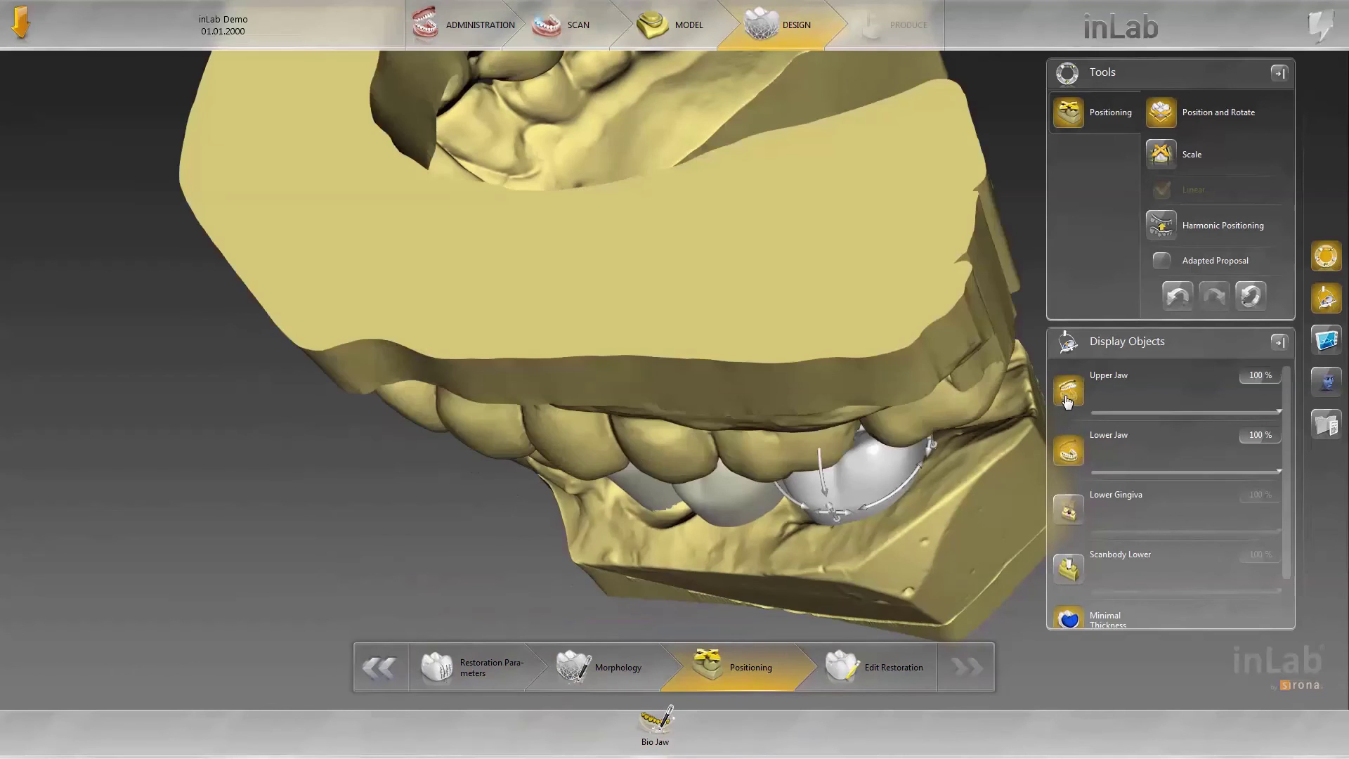
{"action": "left_click_drag", "start_coordinate": [799, 299], "coordinate": [895, 226]}
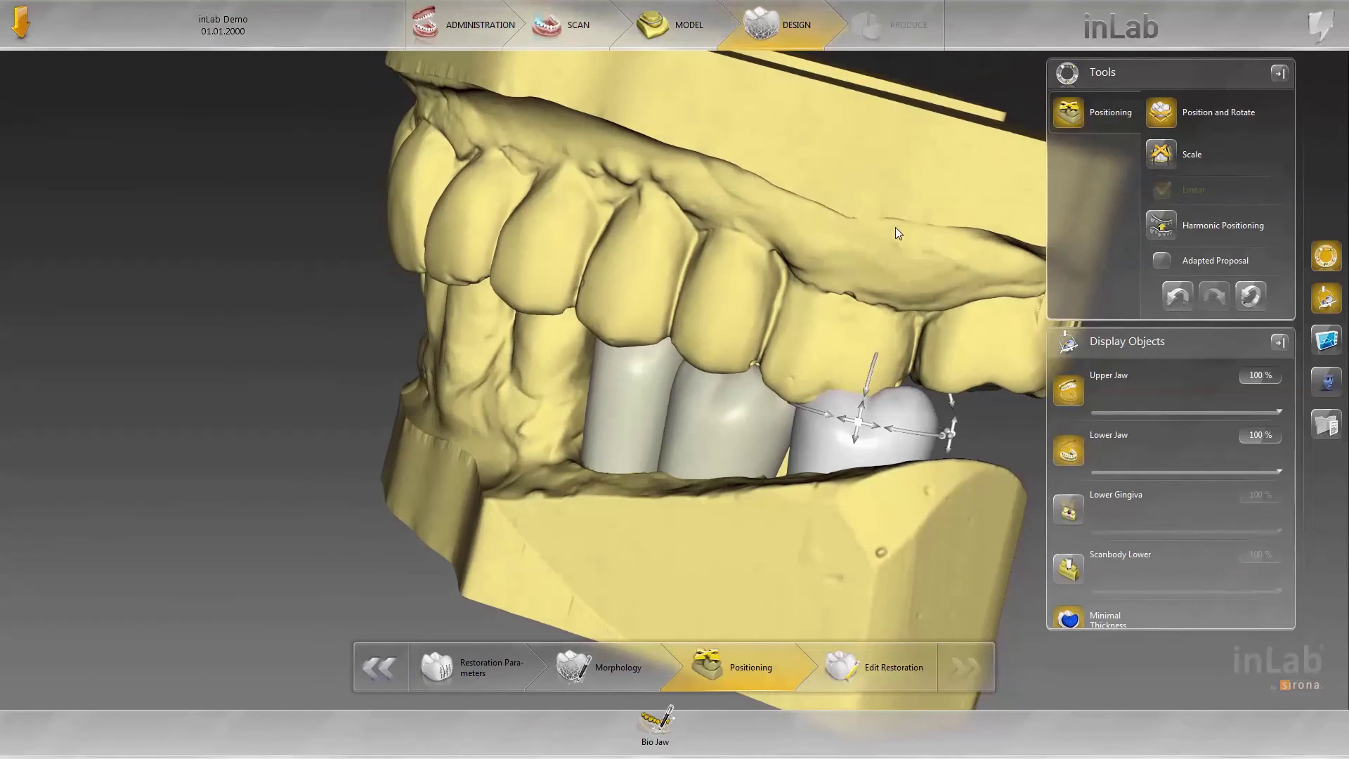
{"action": "left_click_drag", "start_coordinate": [796, 252], "coordinate": [825, 290]}
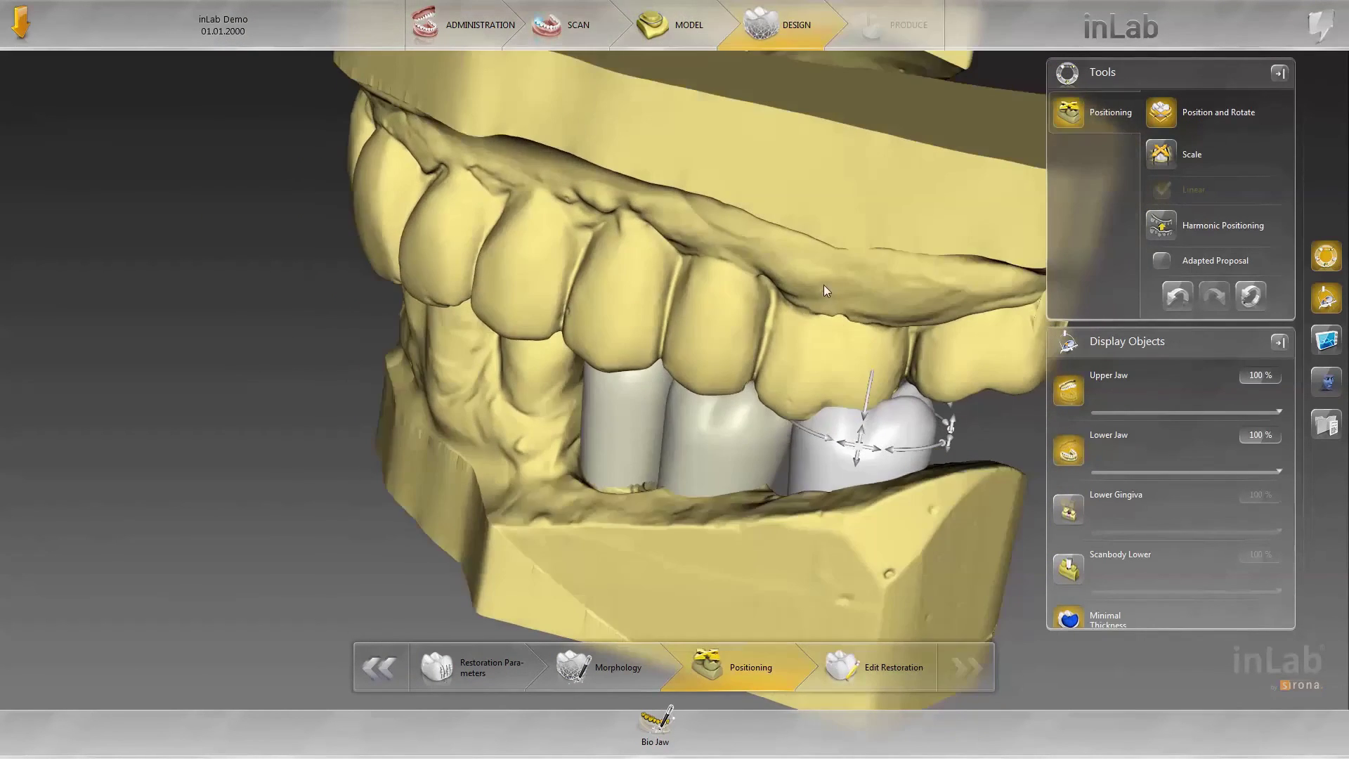
{"action": "left_click_drag", "start_coordinate": [861, 145], "coordinate": [878, 200]}
{"action": "left_click_drag", "start_coordinate": [956, 215], "coordinate": [755, 204]}
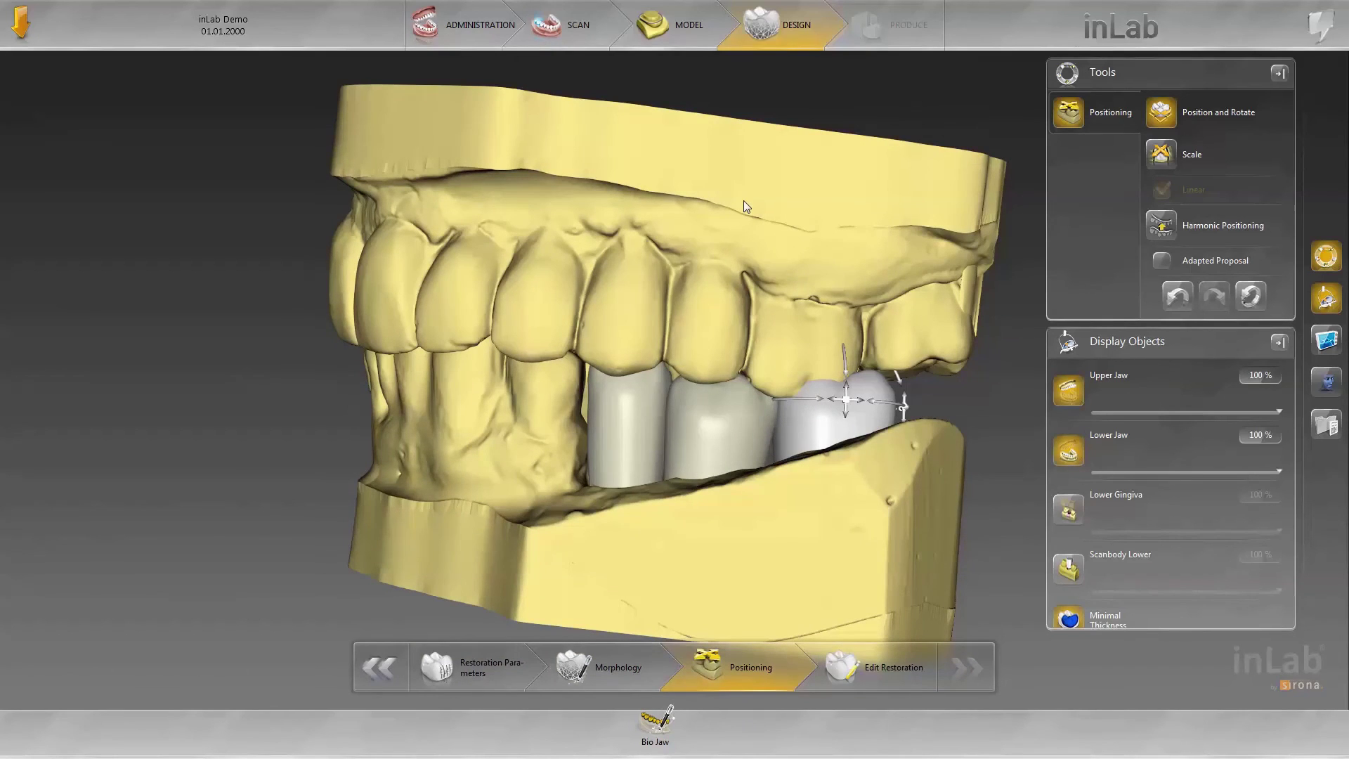
Go on to Edit Restoration, hide the upper jaw, and inspect the calculated restorations from the buccal and lingual sides
{"action": "left_click", "coordinate": [866, 676]}
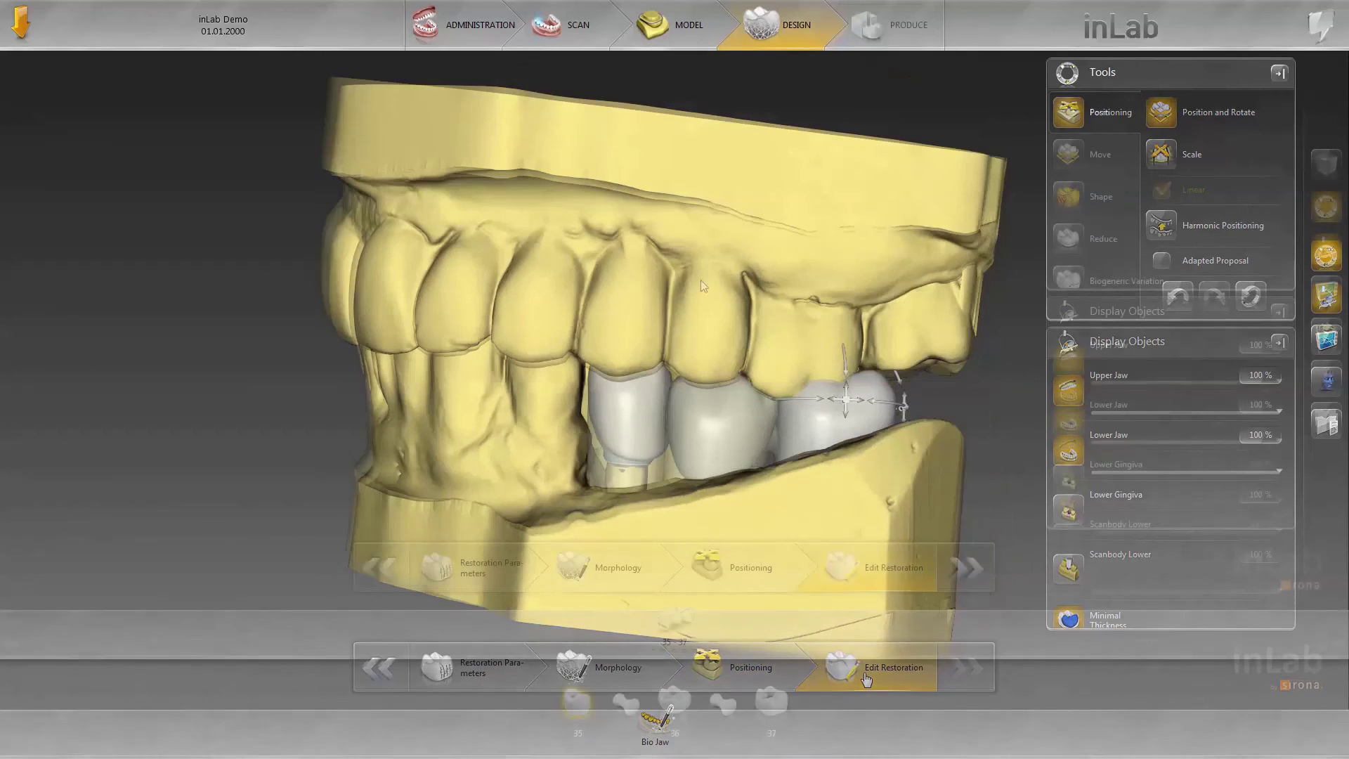
{"action": "left_click", "coordinate": [1069, 359]}
{"action": "middle_click_drag", "start_coordinate": [717, 250], "coordinate": [714, 268]}
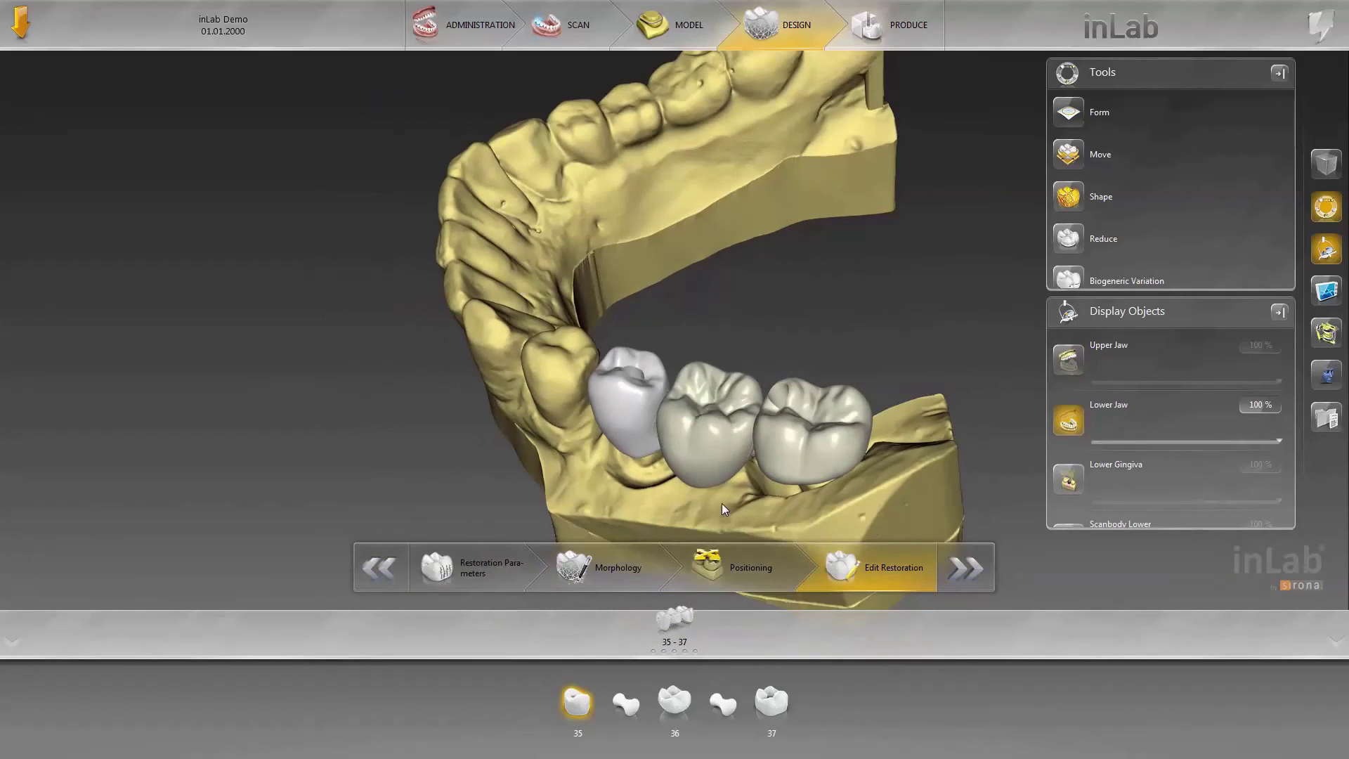
{"action": "middle_click_drag", "start_coordinate": [651, 475], "coordinate": [625, 548]}
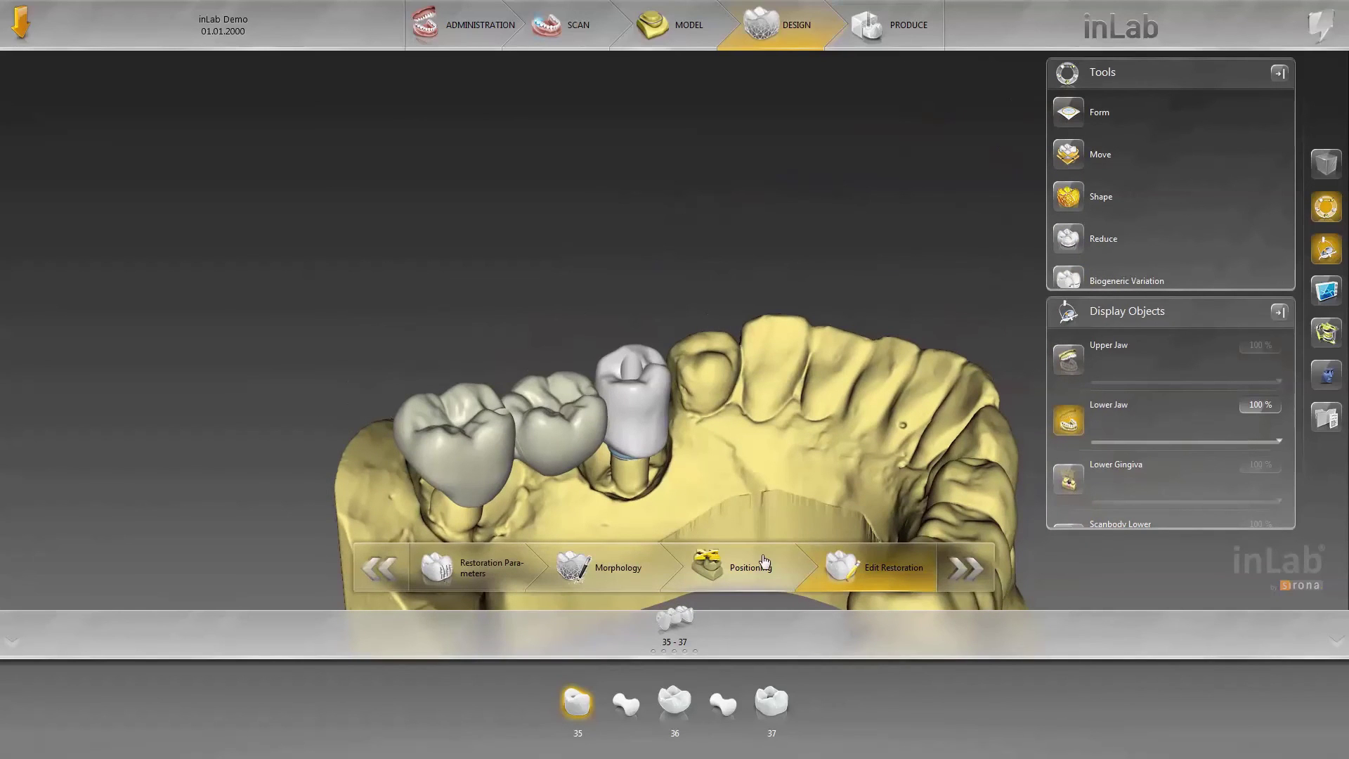
{"action": "middle_click_drag", "start_coordinate": [774, 470], "coordinate": [697, 319]}
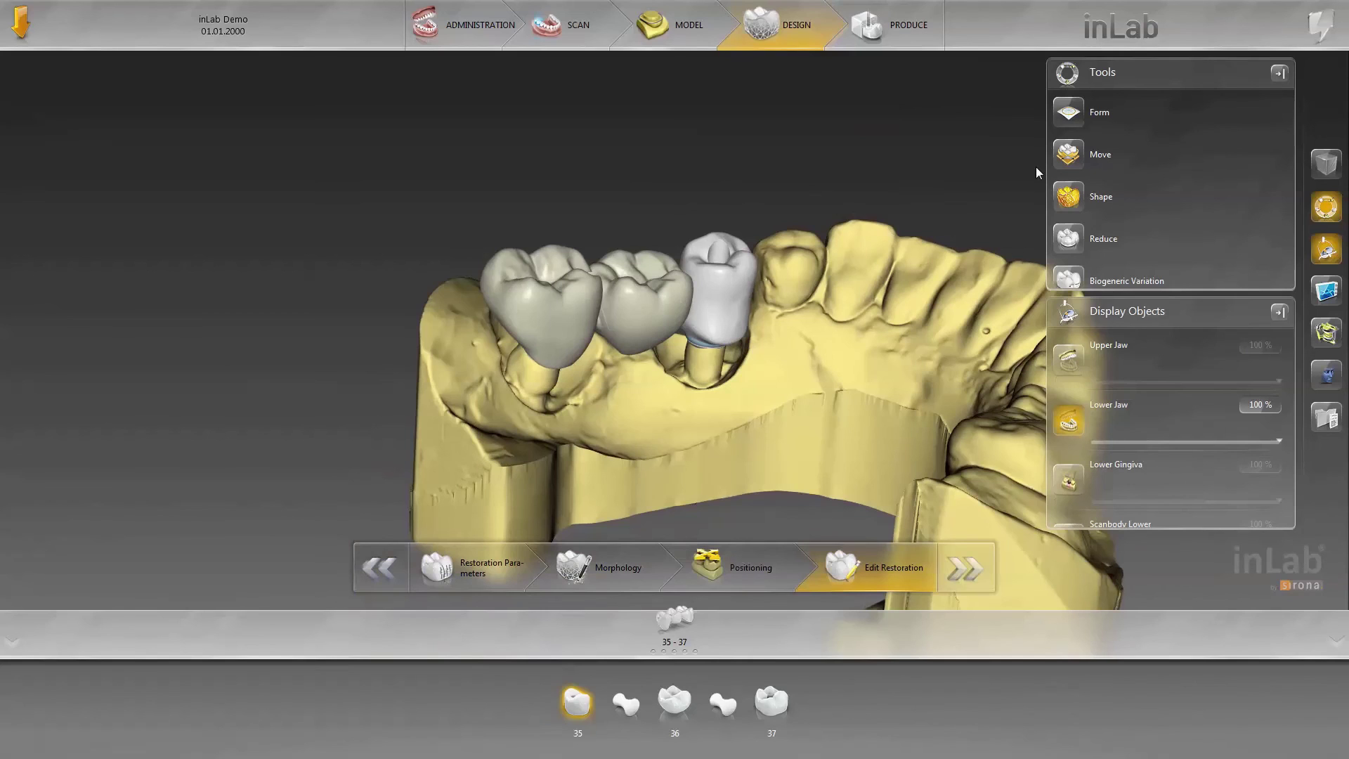
Activate the Shape tool, select element 36, and set the editing area to Anatomical
{"action": "left_click", "coordinate": [1055, 205]}
{"action": "left_click", "coordinate": [539, 284]}
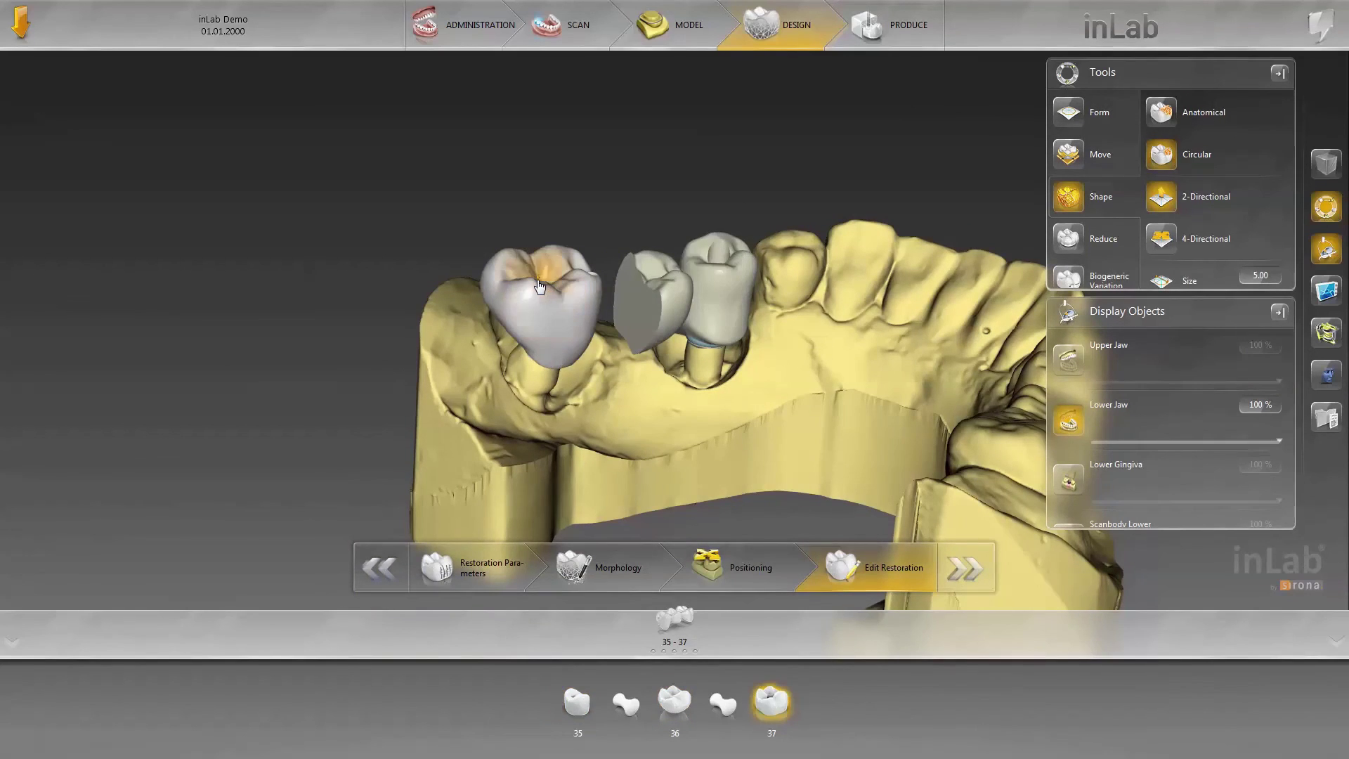
{"action": "left_click", "coordinate": [640, 285]}
{"action": "left_click", "coordinate": [1161, 113]}
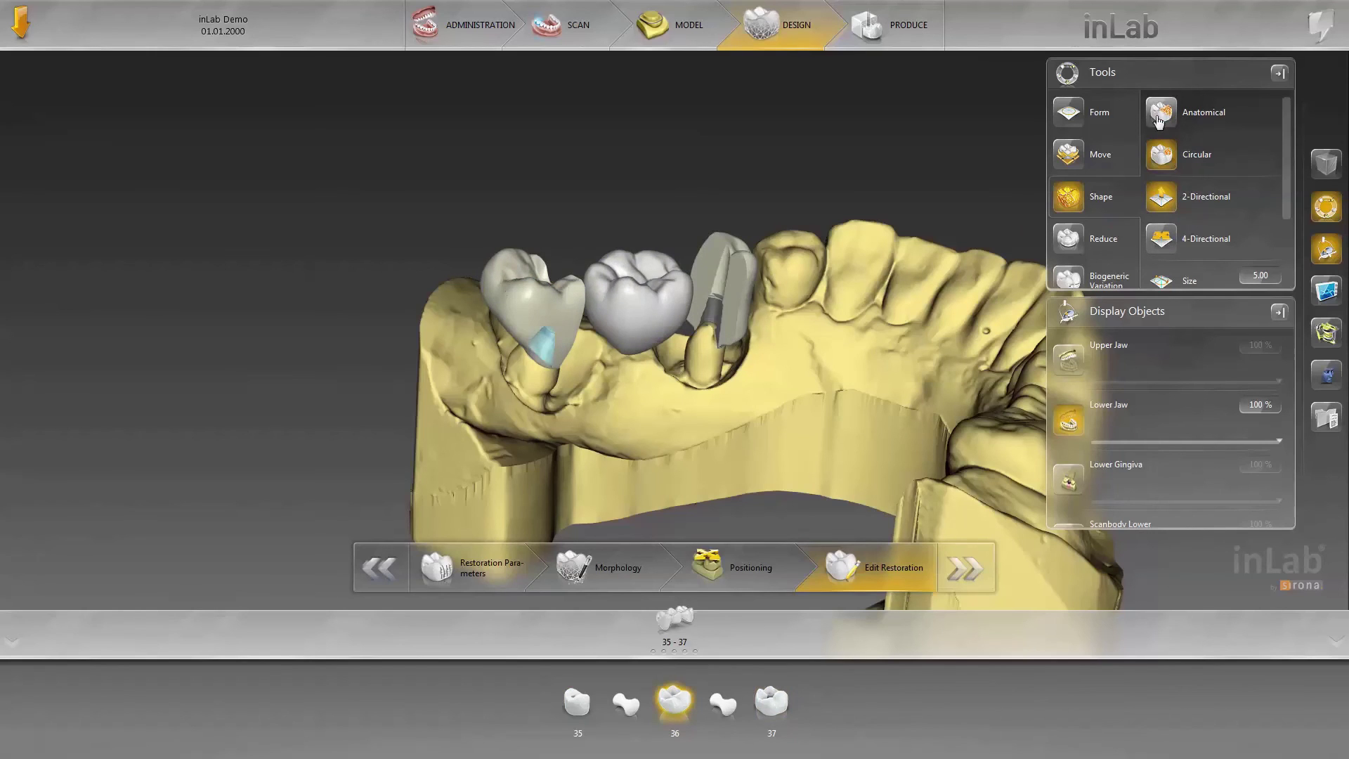
{"action": "scroll", "coordinate": [638, 372], "scroll_direction": "up", "scroll_amount": 2}
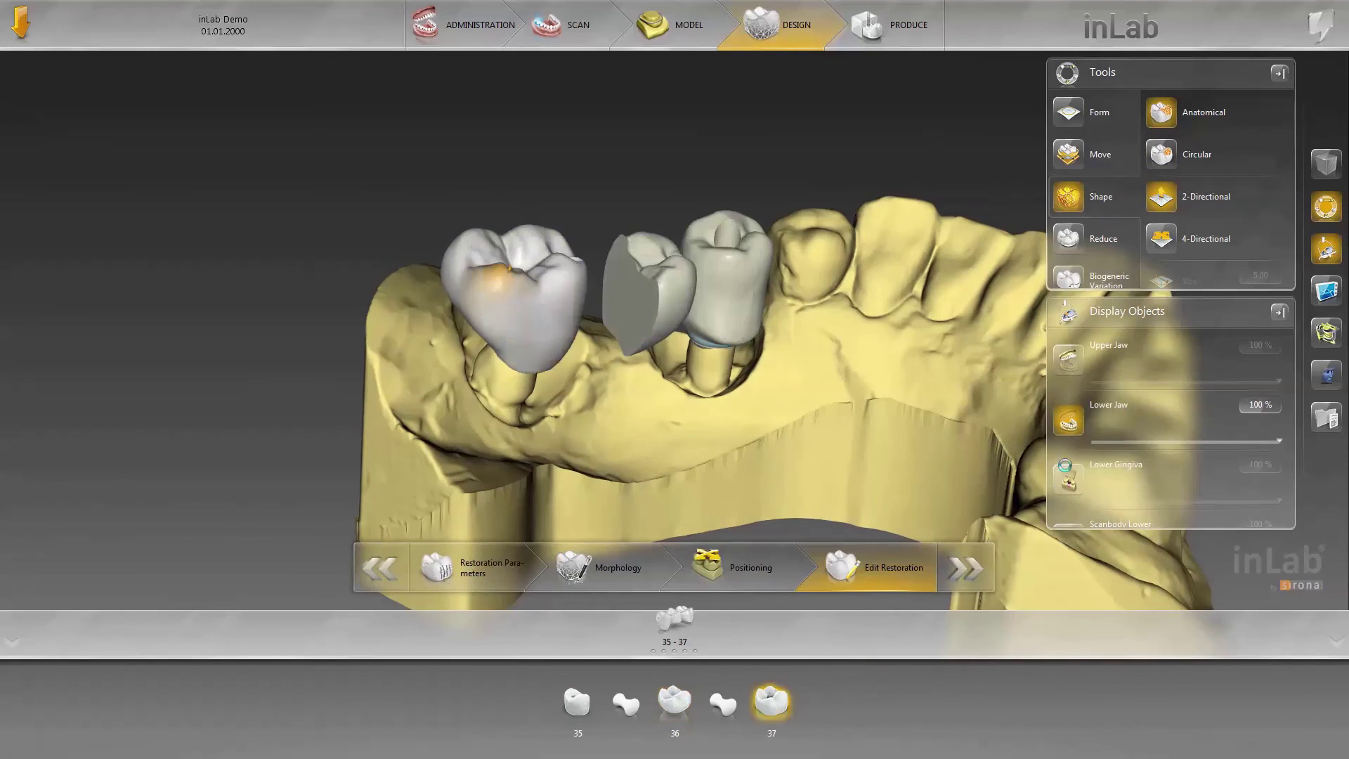
Turn on the Contacts analysis to show the contact areas on the bridge elements
{"action": "scroll", "coordinate": [1216, 406], "scroll_direction": "down", "scroll_amount": 1}
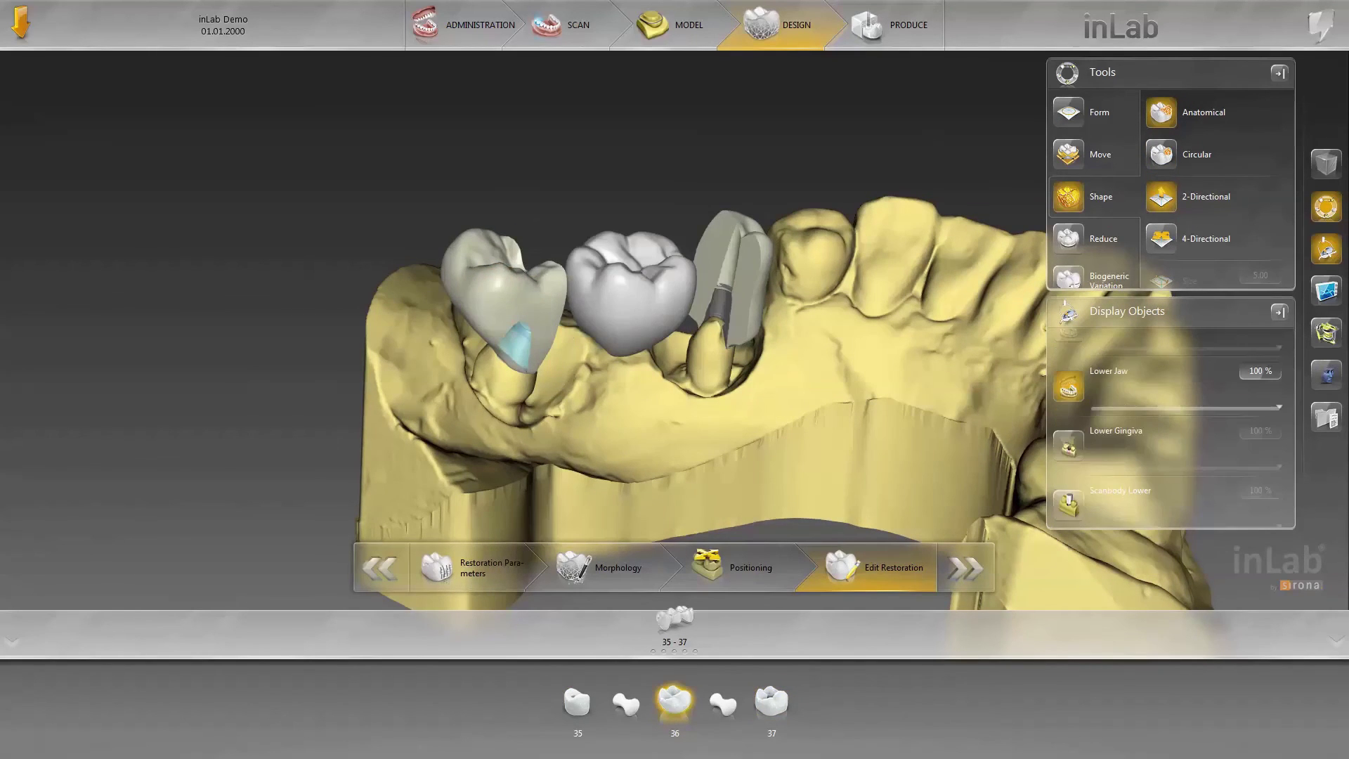
{"action": "left_click", "coordinate": [1318, 294]}
{"action": "scroll", "coordinate": [1169, 327], "scroll_direction": "down", "scroll_amount": 3}
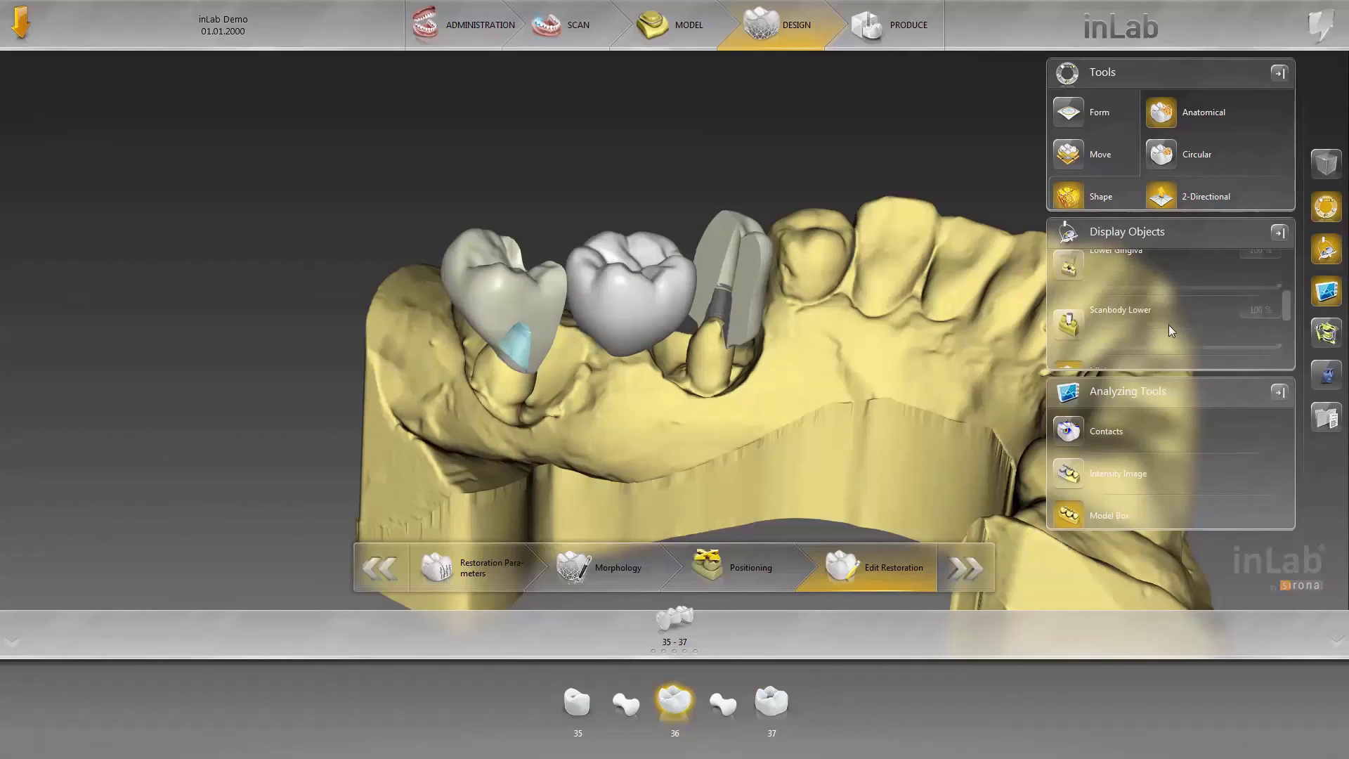
{"action": "scroll", "coordinate": [1166, 327], "scroll_direction": "down", "scroll_amount": 3}
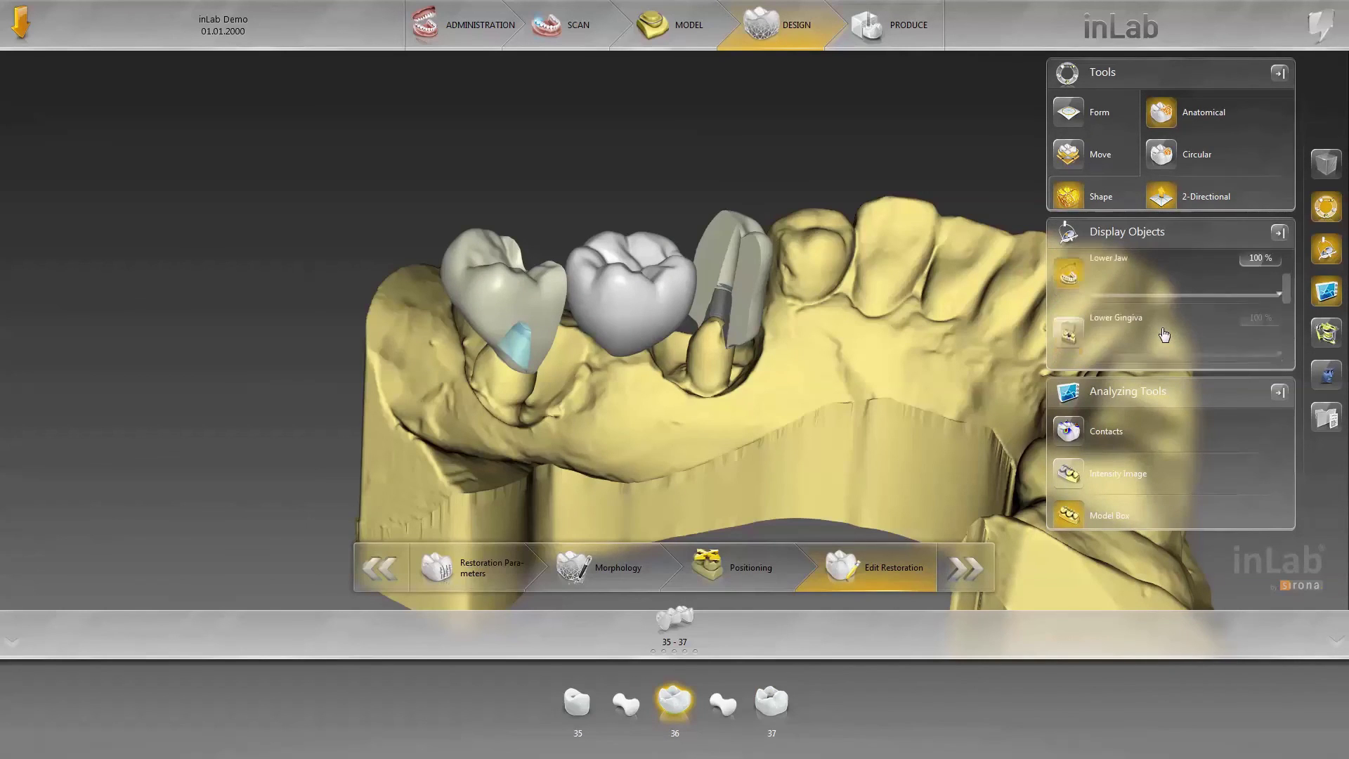
{"action": "left_click", "coordinate": [1068, 432]}
{"action": "middle_click_drag", "start_coordinate": [819, 457], "coordinate": [633, 359]}
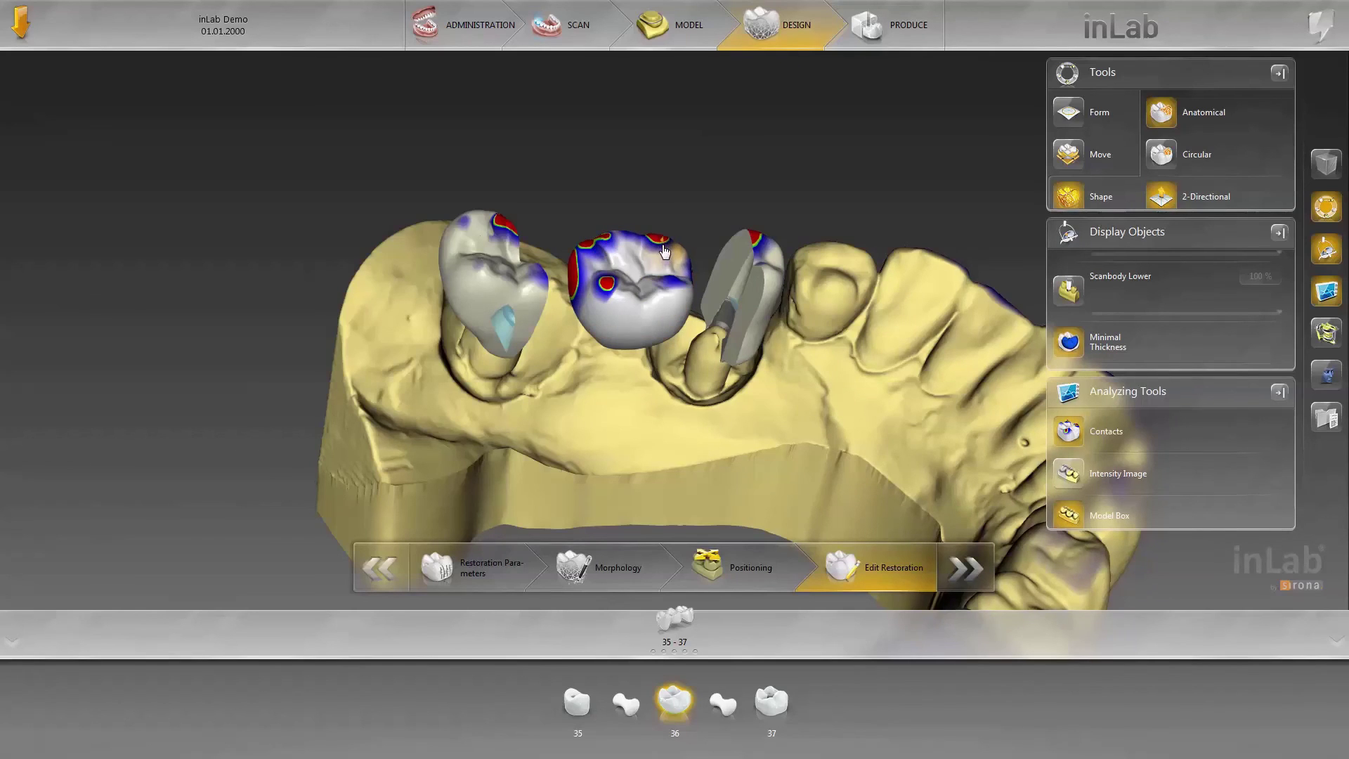
Reshape the occlusal contact areas on elements 35 and 37 with the anatomical Shape tool
{"action": "left_click", "coordinate": [767, 251]}
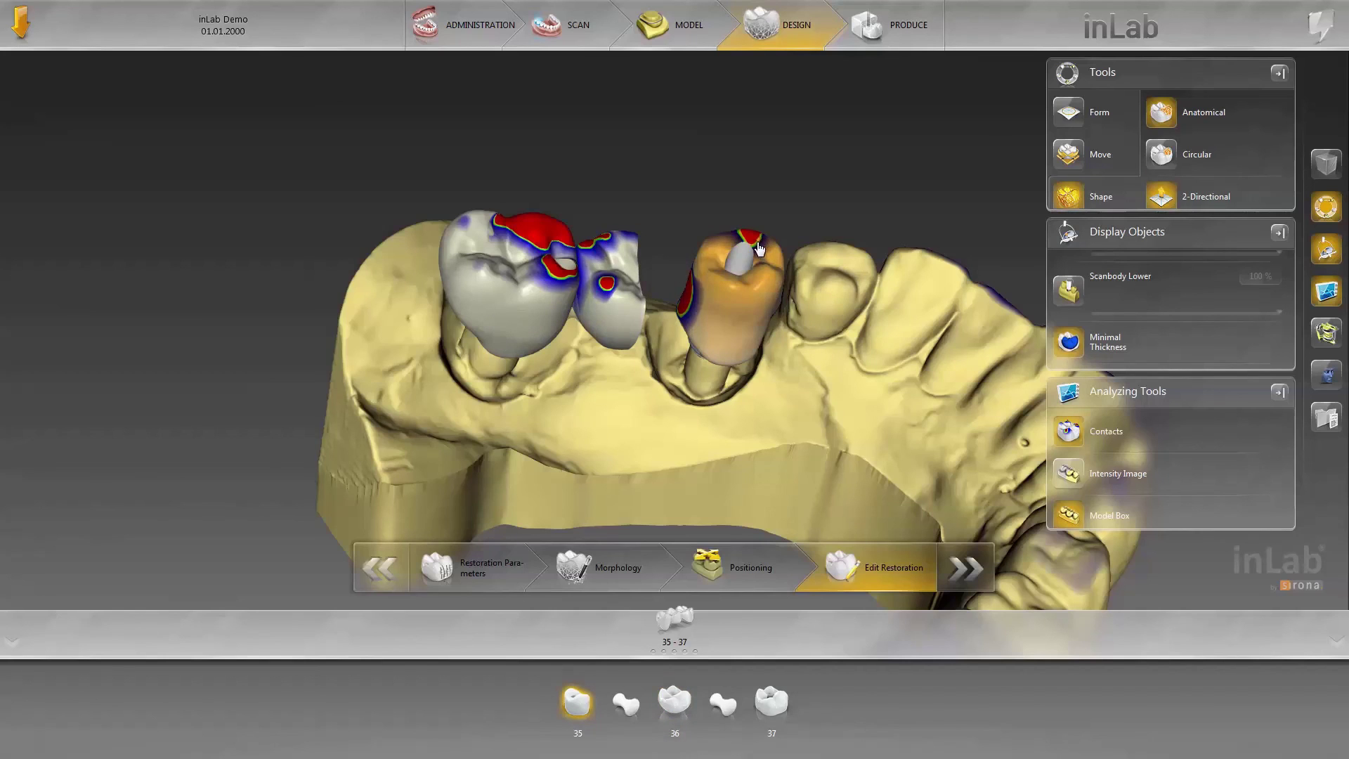
{"action": "left_click", "coordinate": [758, 249]}
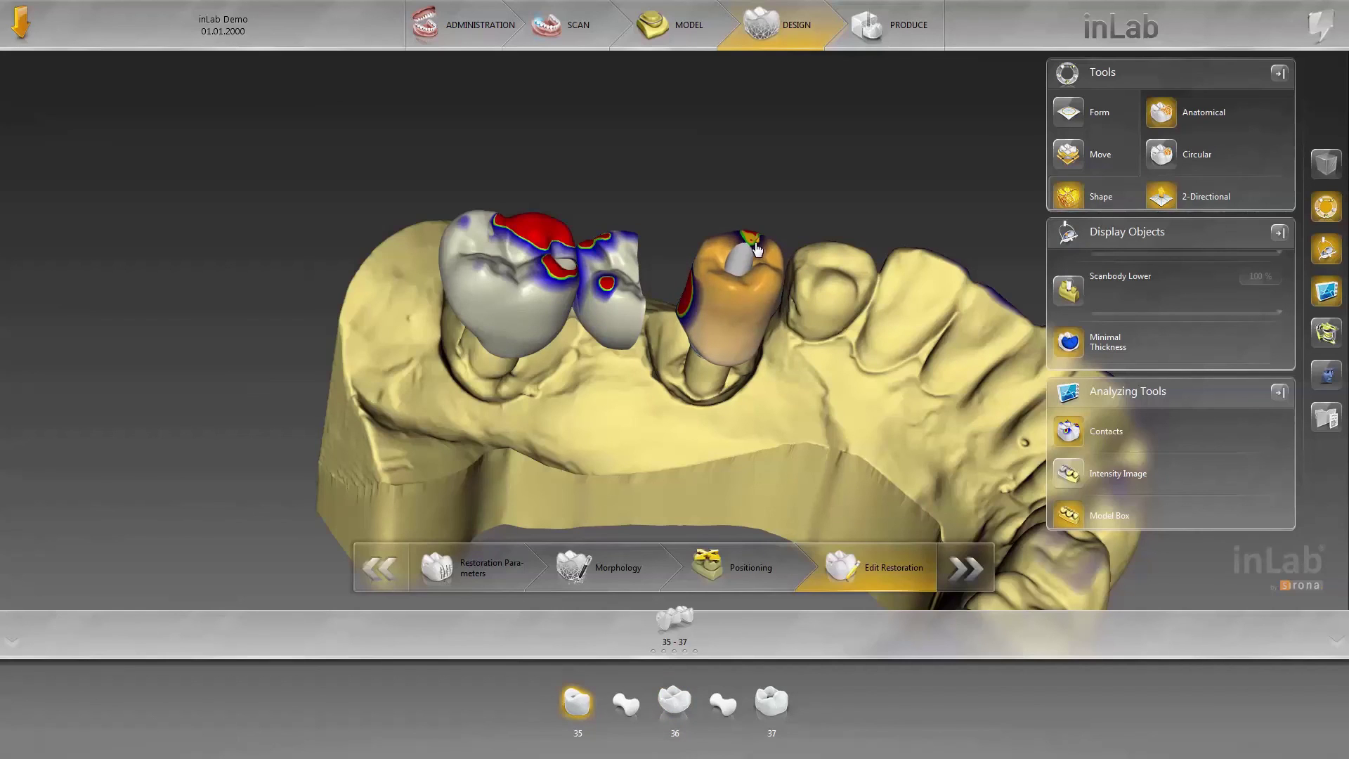
{"action": "left_click", "coordinate": [574, 233]}
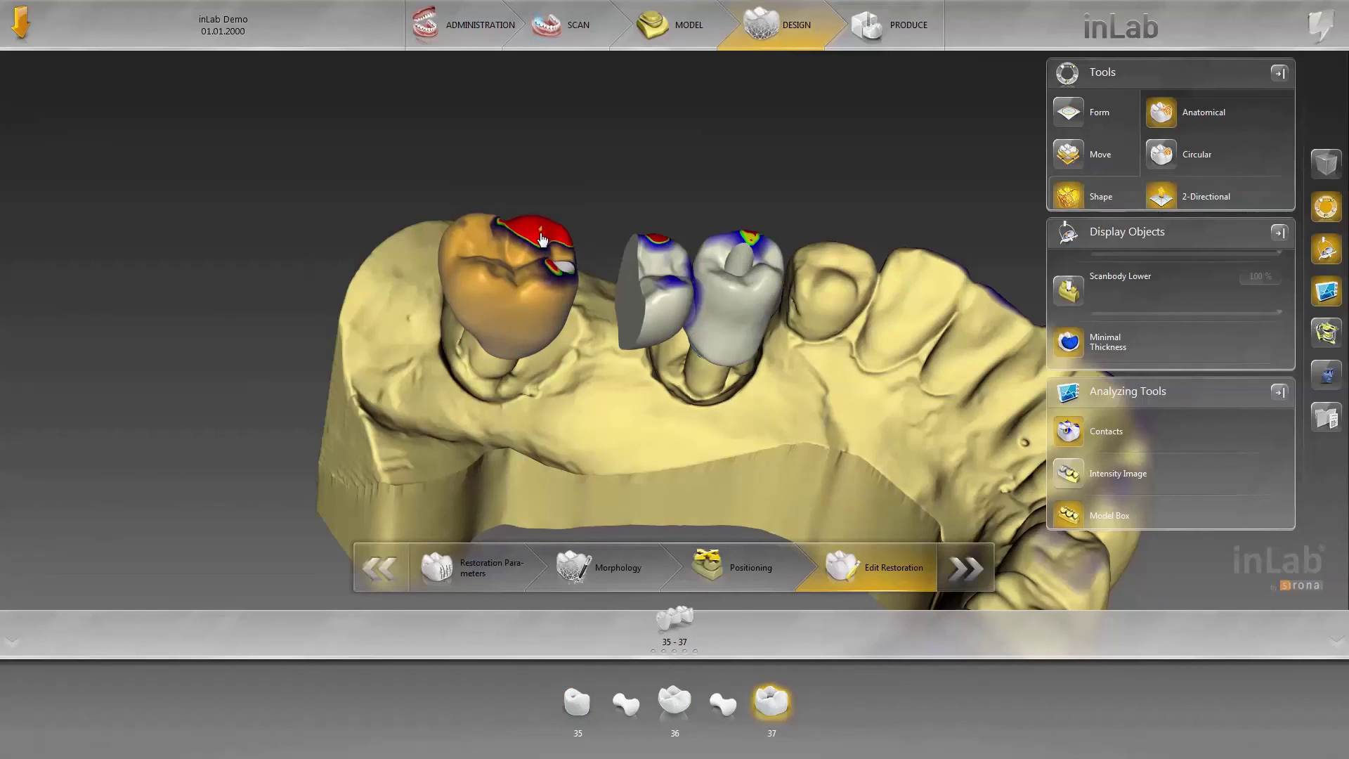
{"action": "right_click_drag", "start_coordinate": [723, 483], "coordinate": [624, 286]}
{"action": "left_click", "coordinate": [531, 305]}
{"action": "left_click_drag", "start_coordinate": [534, 300], "coordinate": [520, 342]}
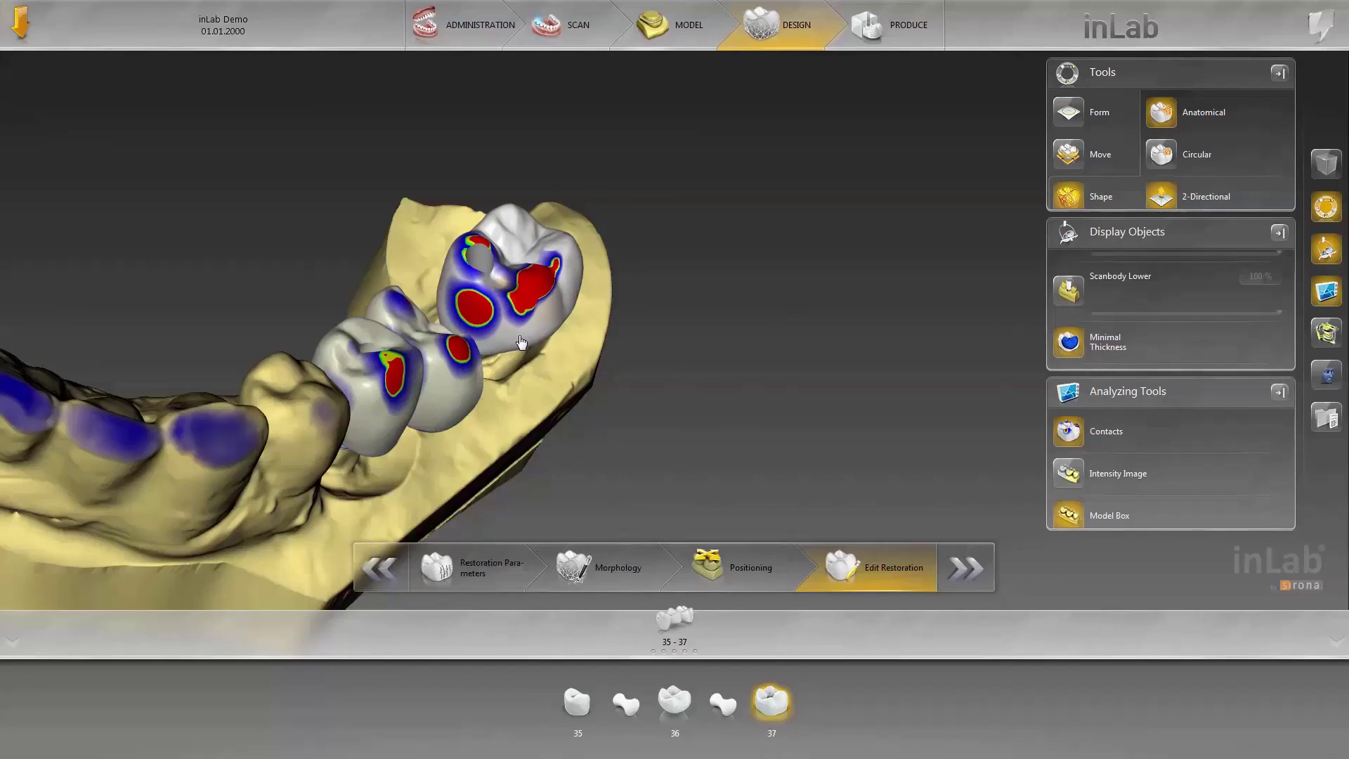
Turn off the contact display and reduce the whole 35 to 37 bridge with a reduction strength of 0.39 mm
{"action": "left_click", "coordinate": [1069, 434]}
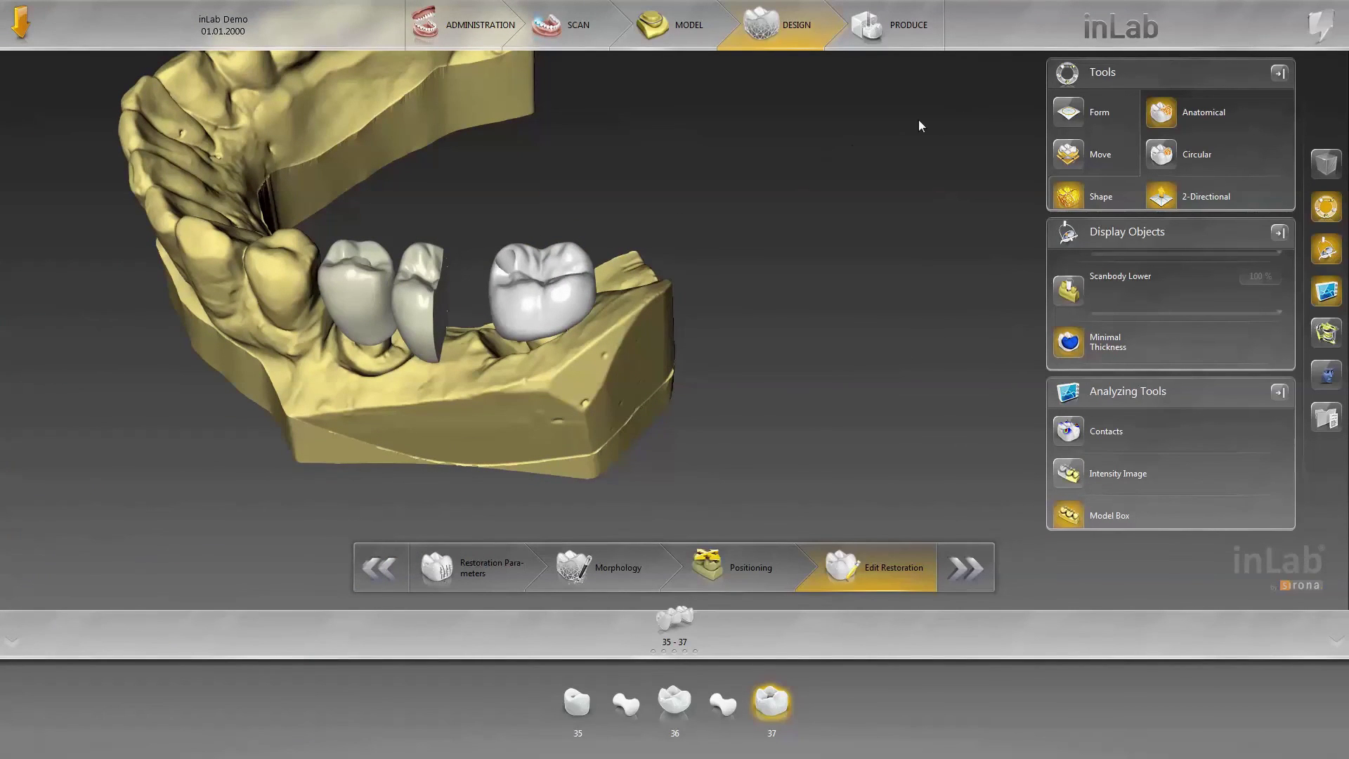
{"action": "scroll", "coordinate": [1079, 161], "scroll_direction": "down", "scroll_amount": 3}
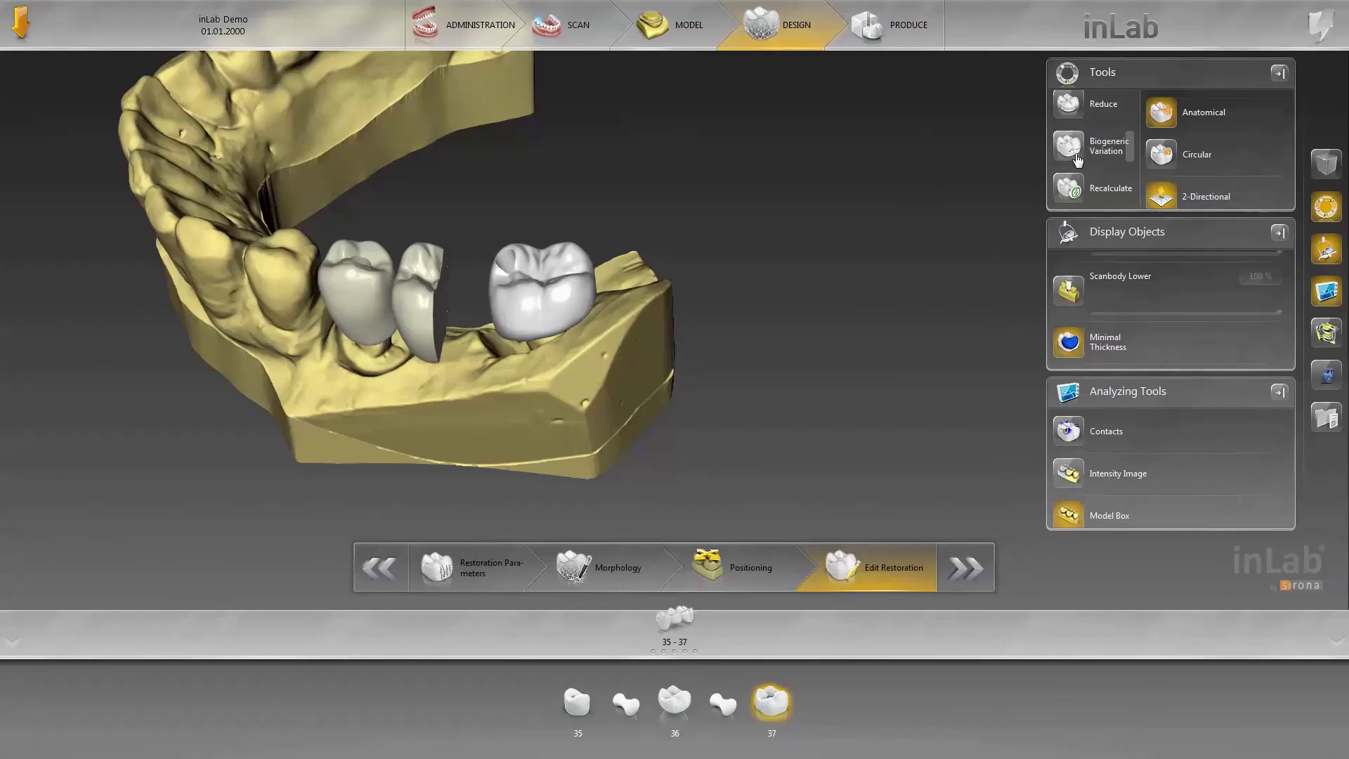
{"action": "left_click", "coordinate": [1067, 108]}
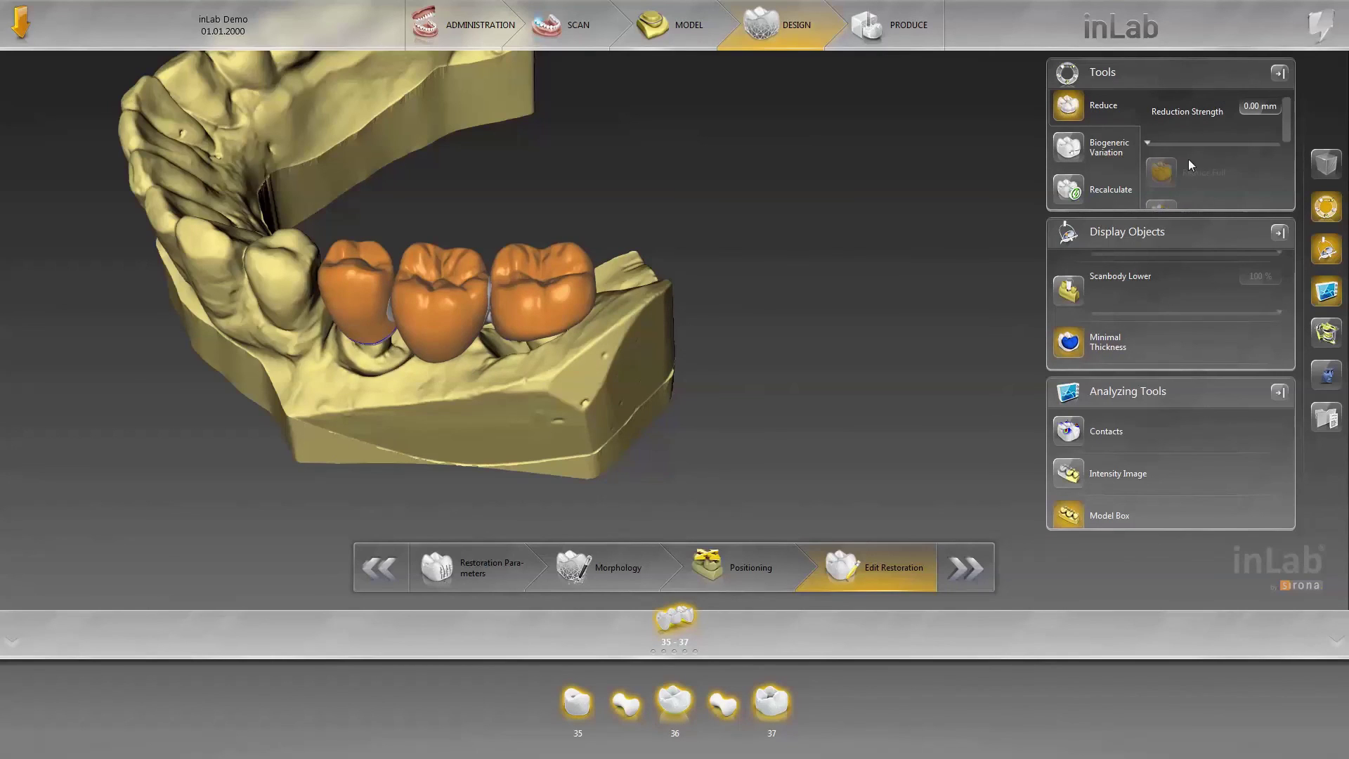
{"action": "left_click_drag", "start_coordinate": [1148, 139], "coordinate": [1186, 135]}
{"action": "left_click_drag", "start_coordinate": [1288, 120], "coordinate": [1286, 180]}
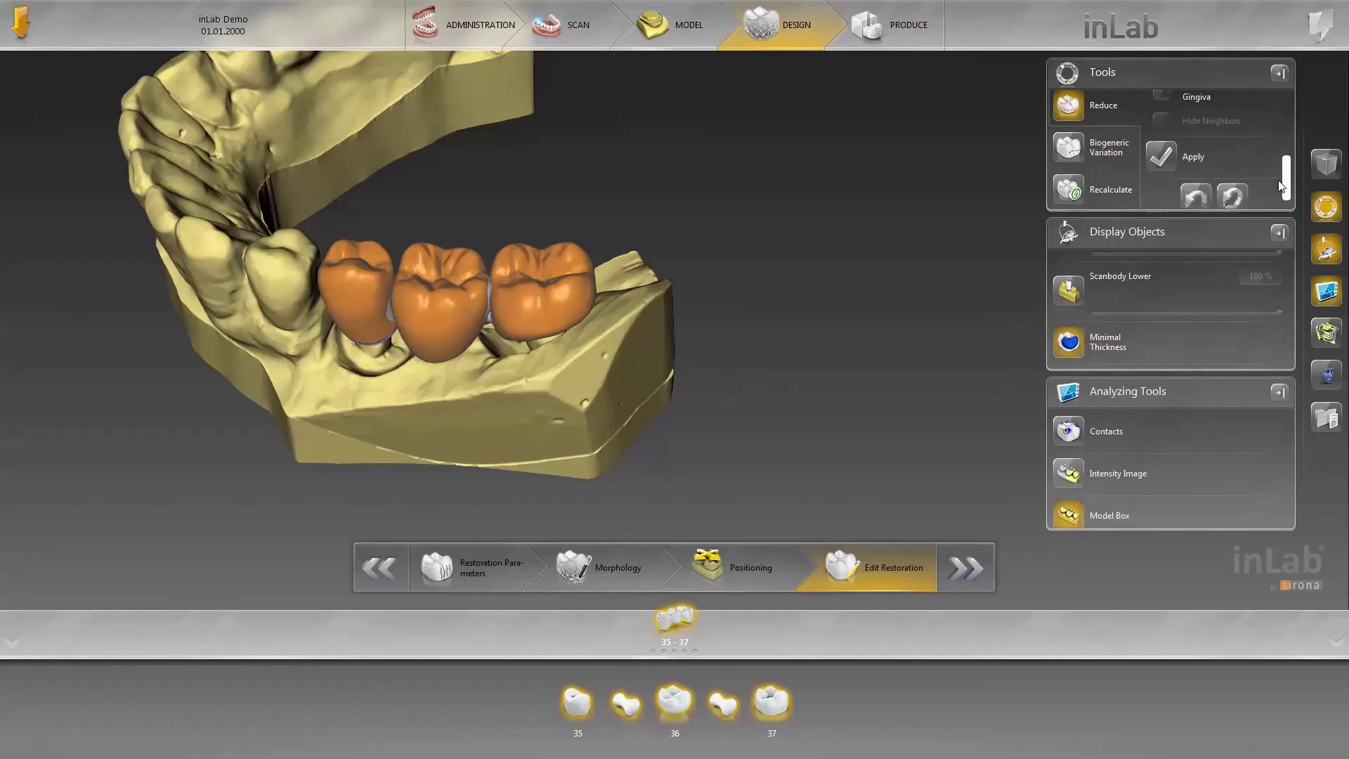
{"action": "left_click", "coordinate": [1163, 156]}
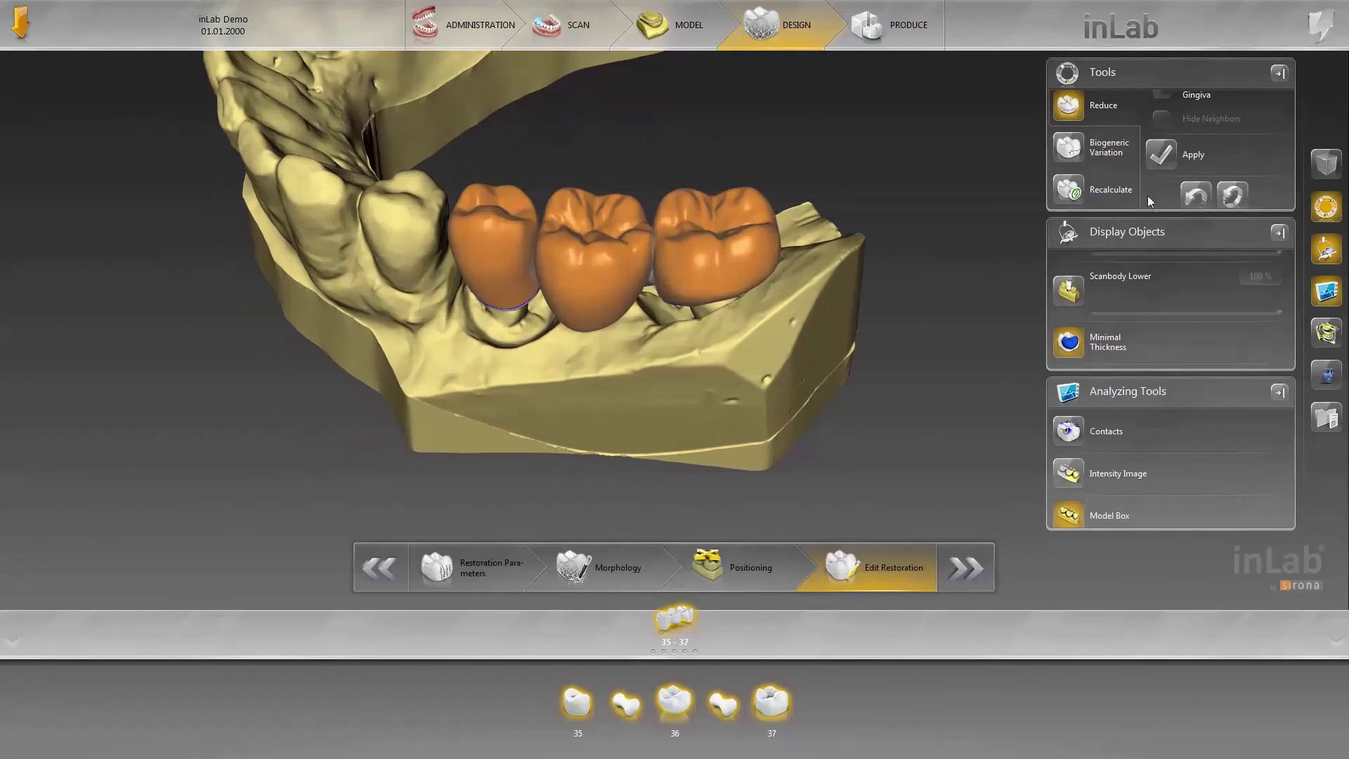
{"action": "left_click", "coordinate": [1162, 156]}
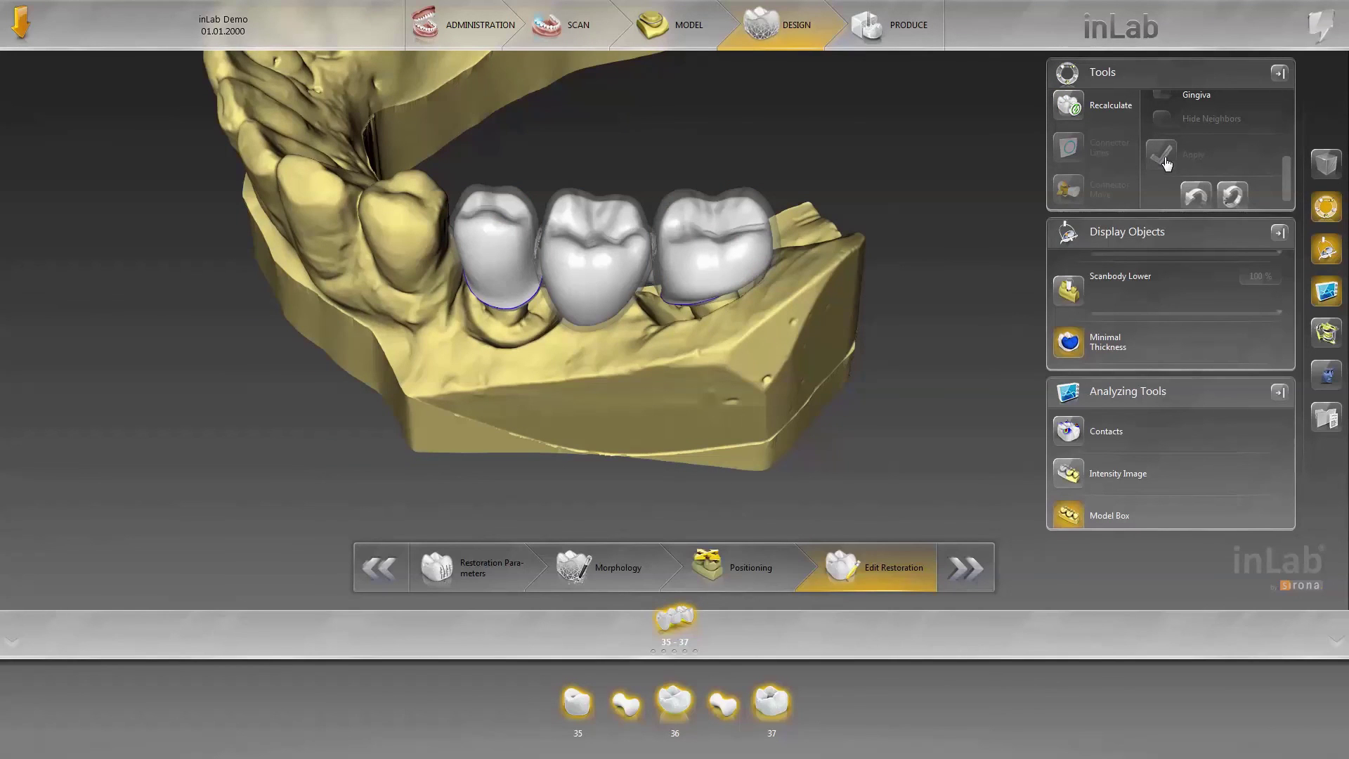
Increase the reduction strength slightly and apply it to the whole bridge
{"action": "middle_click_drag", "start_coordinate": [602, 417], "coordinate": [805, 386]}
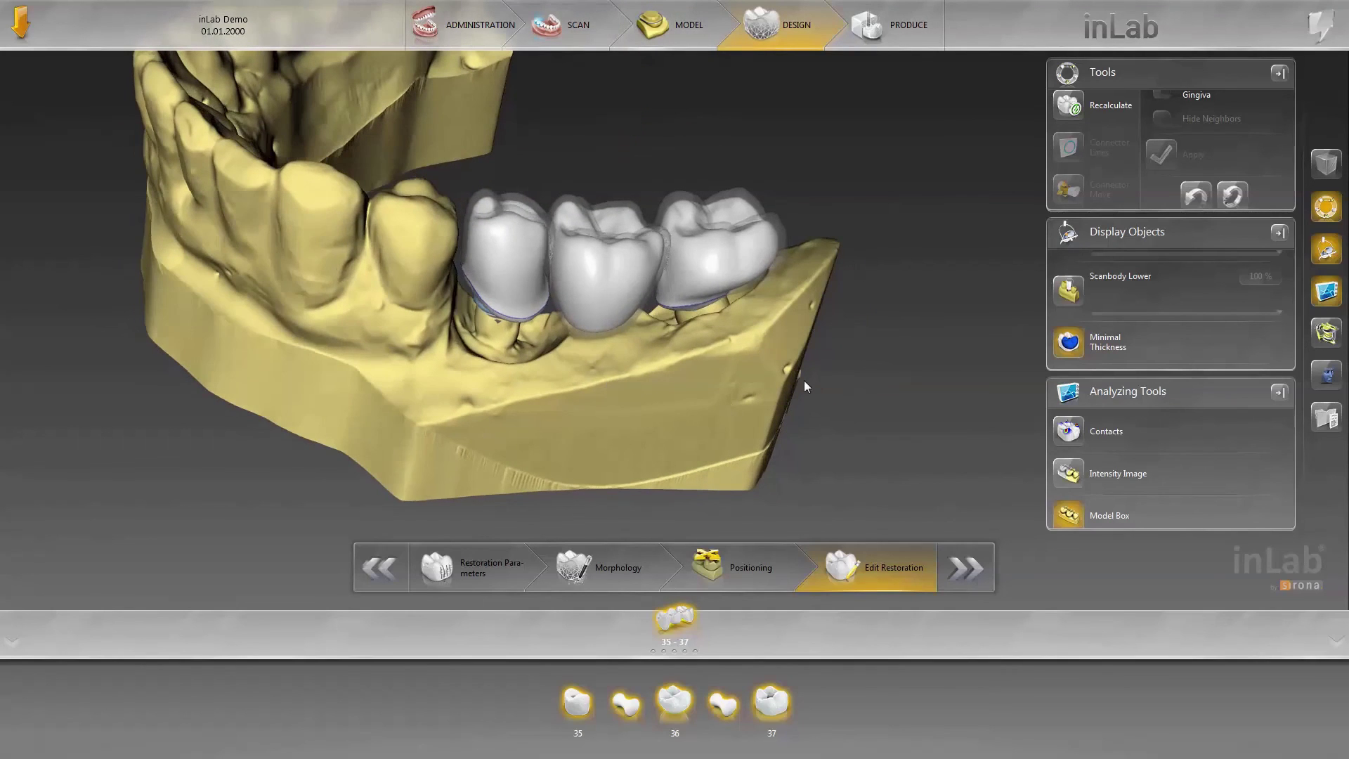
{"action": "scroll", "coordinate": [1190, 125], "scroll_direction": "up", "scroll_amount": 5}
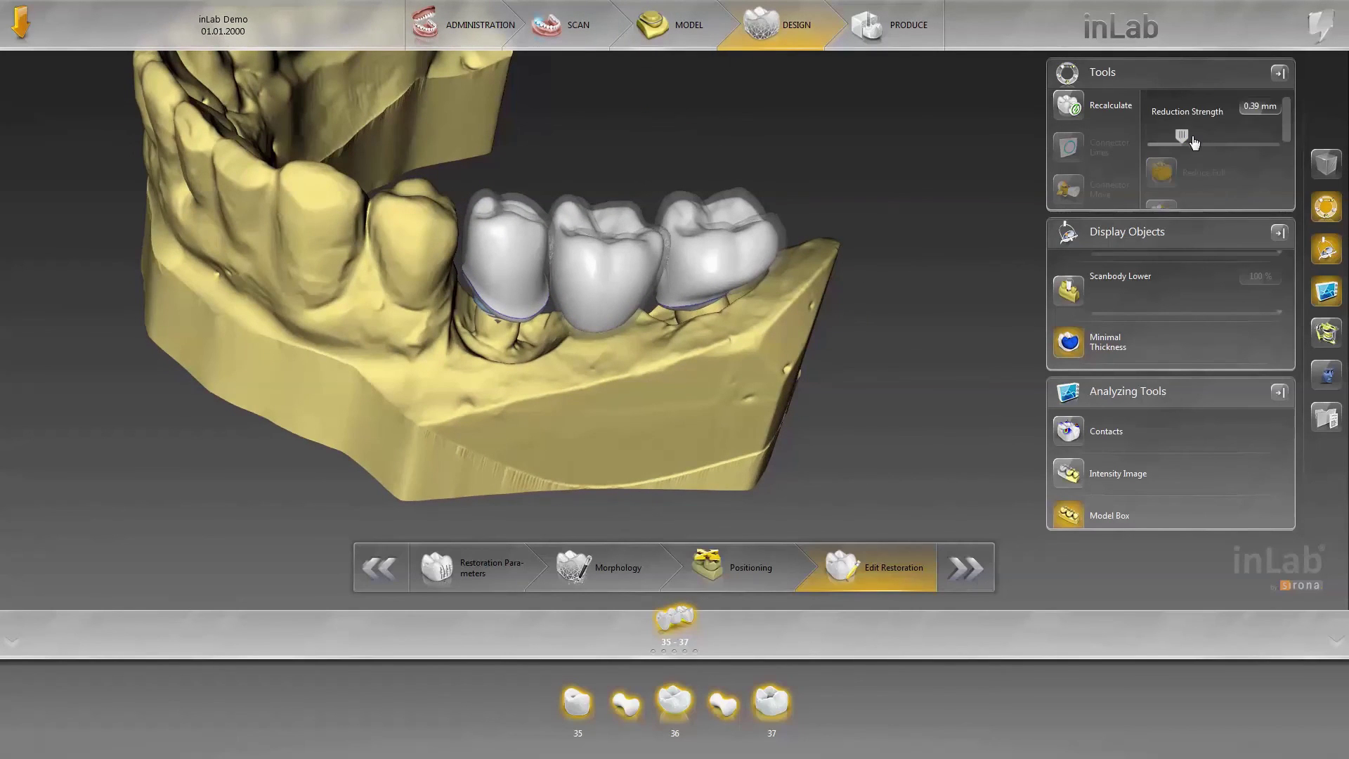
{"action": "left_click_drag", "start_coordinate": [1184, 145], "coordinate": [1195, 143]}
{"action": "scroll", "coordinate": [1215, 187], "scroll_direction": "down", "scroll_amount": 4}
{"action": "left_click", "coordinate": [1161, 145]}
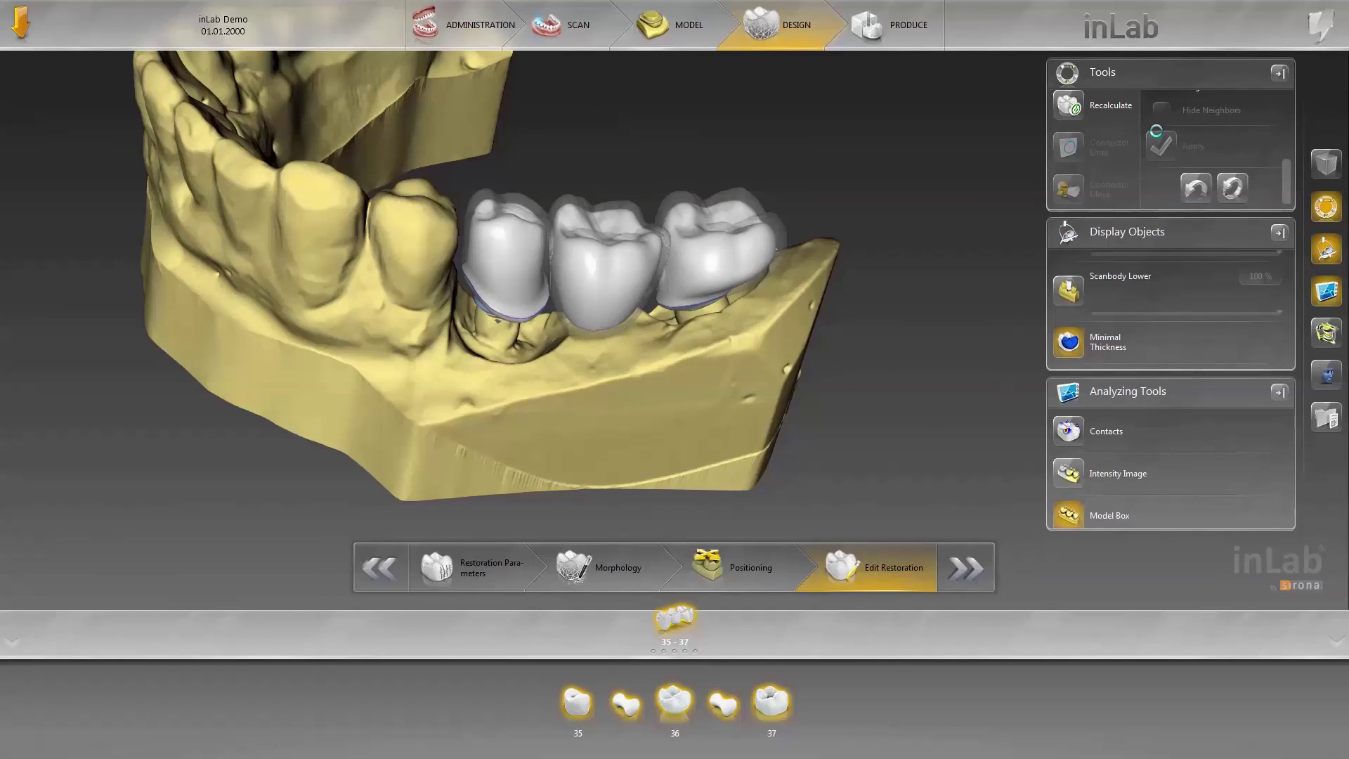
Close the Reduce tool and examine the reduced bridge with its connectors from several sides
{"action": "middle_click_drag", "start_coordinate": [680, 398], "coordinate": [929, 326]}
{"action": "scroll", "coordinate": [1097, 162], "scroll_direction": "down", "scroll_amount": 1}
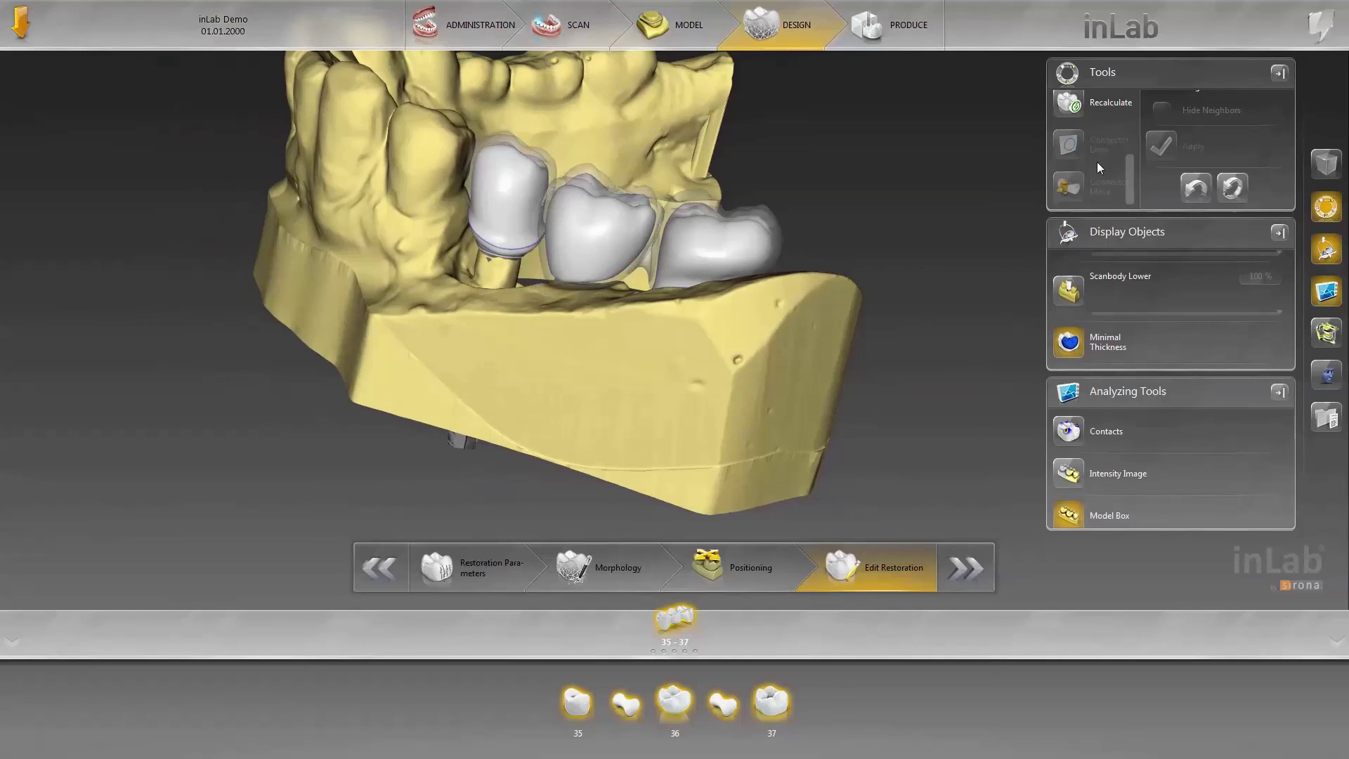
{"action": "scroll", "coordinate": [1097, 162], "scroll_direction": "up", "scroll_amount": 3}
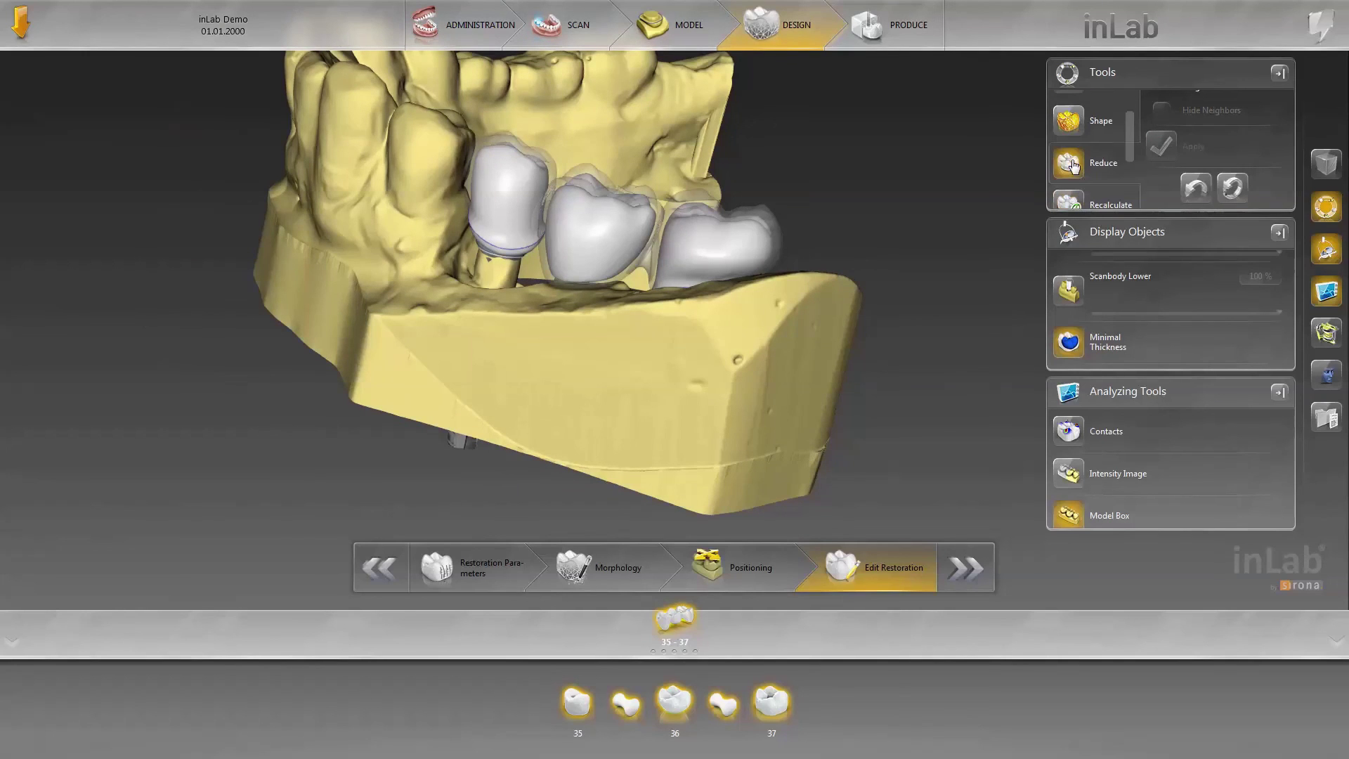
{"action": "left_click", "coordinate": [1070, 160]}
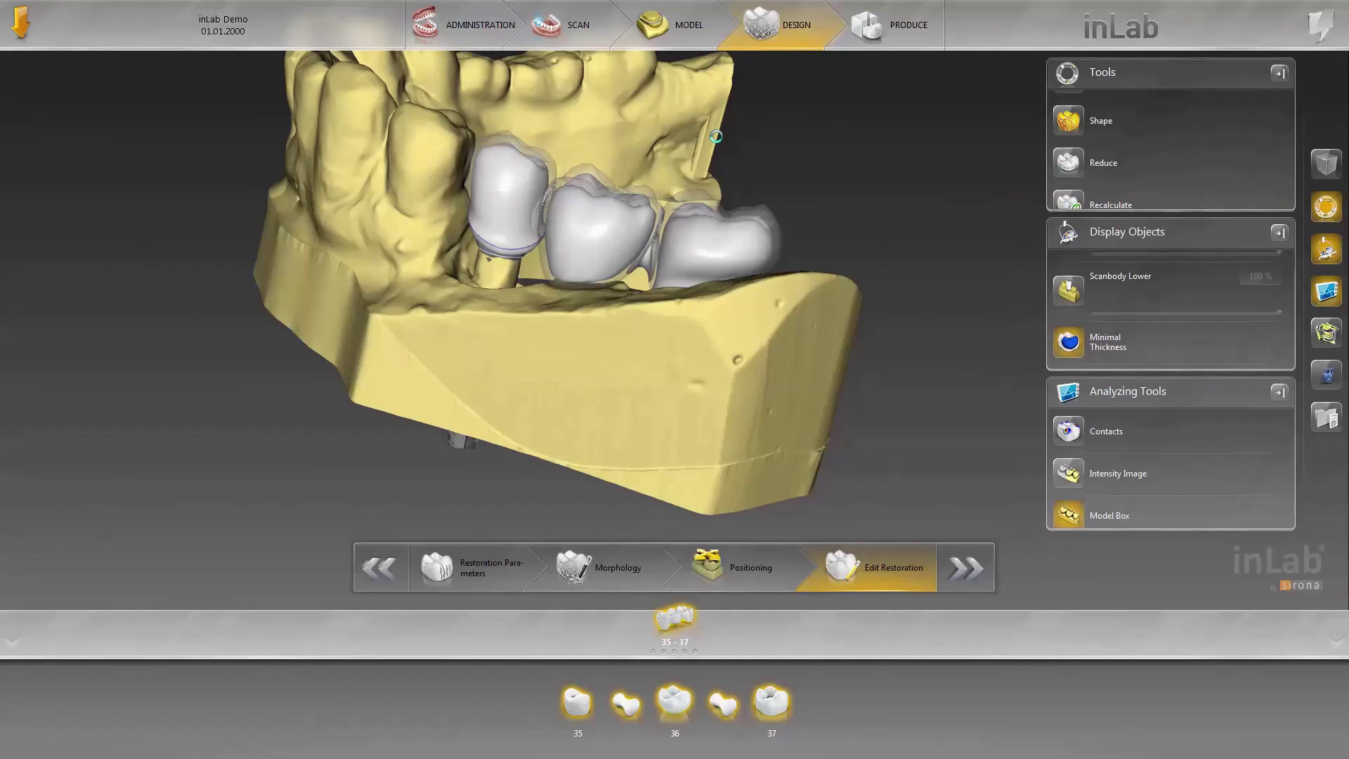
{"action": "middle_click_drag", "start_coordinate": [667, 145], "coordinate": [628, 159]}
{"action": "mouse_move", "coordinate": [746, 355]}
{"action": "middle_mouse_down"}
{"action": "mouse_move", "coordinate": [651, 361]}
{"action": "mouse_move", "coordinate": [593, 334]}
{"action": "mouse_move", "coordinate": [732, 365]}
{"action": "mouse_move", "coordinate": [761, 361]}
{"action": "mouse_move", "coordinate": [748, 343]}
{"action": "middle_mouse_up"}
{"action": "middle_click_drag", "start_coordinate": [693, 399], "coordinate": [582, 413]}
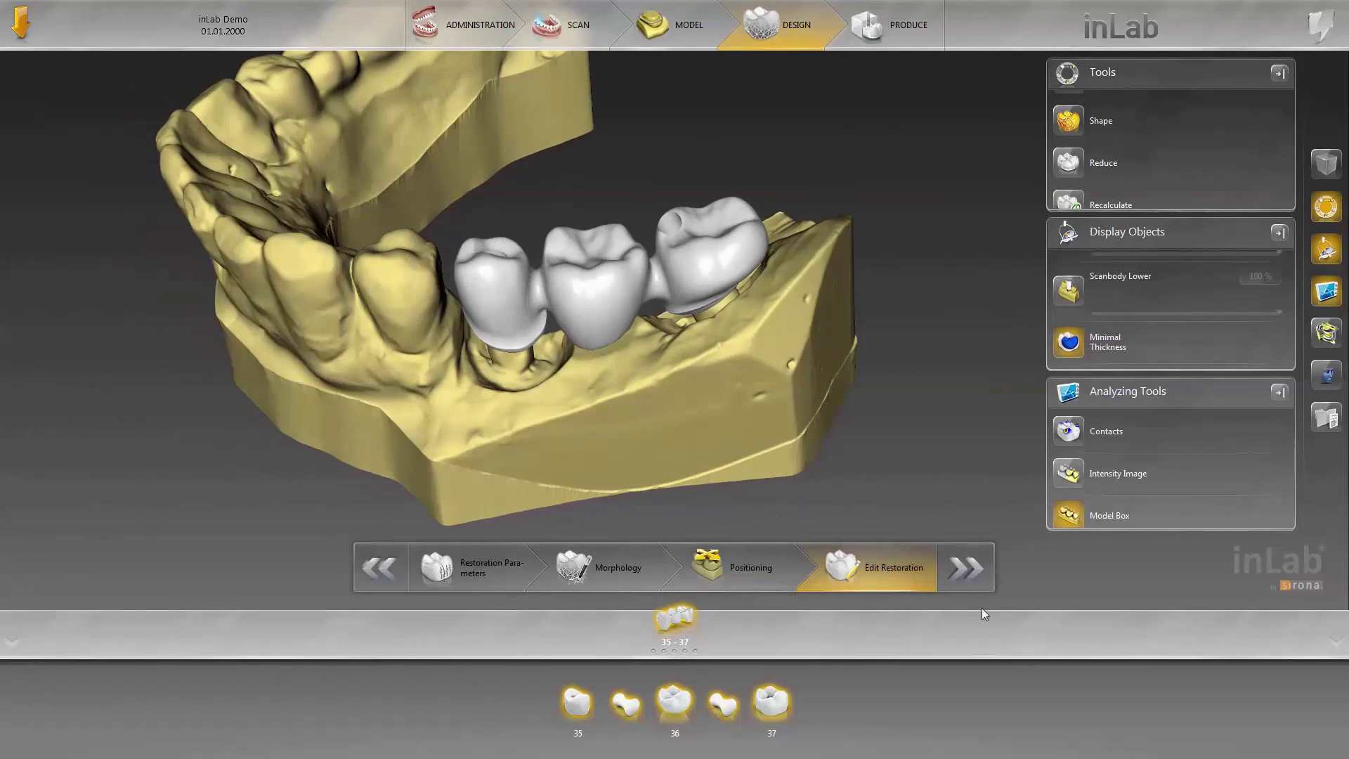
Go to the production preview, inspect the finished bridge 35 to 37, and export it to inLab CAM
{"action": "left_click", "coordinate": [974, 583]}
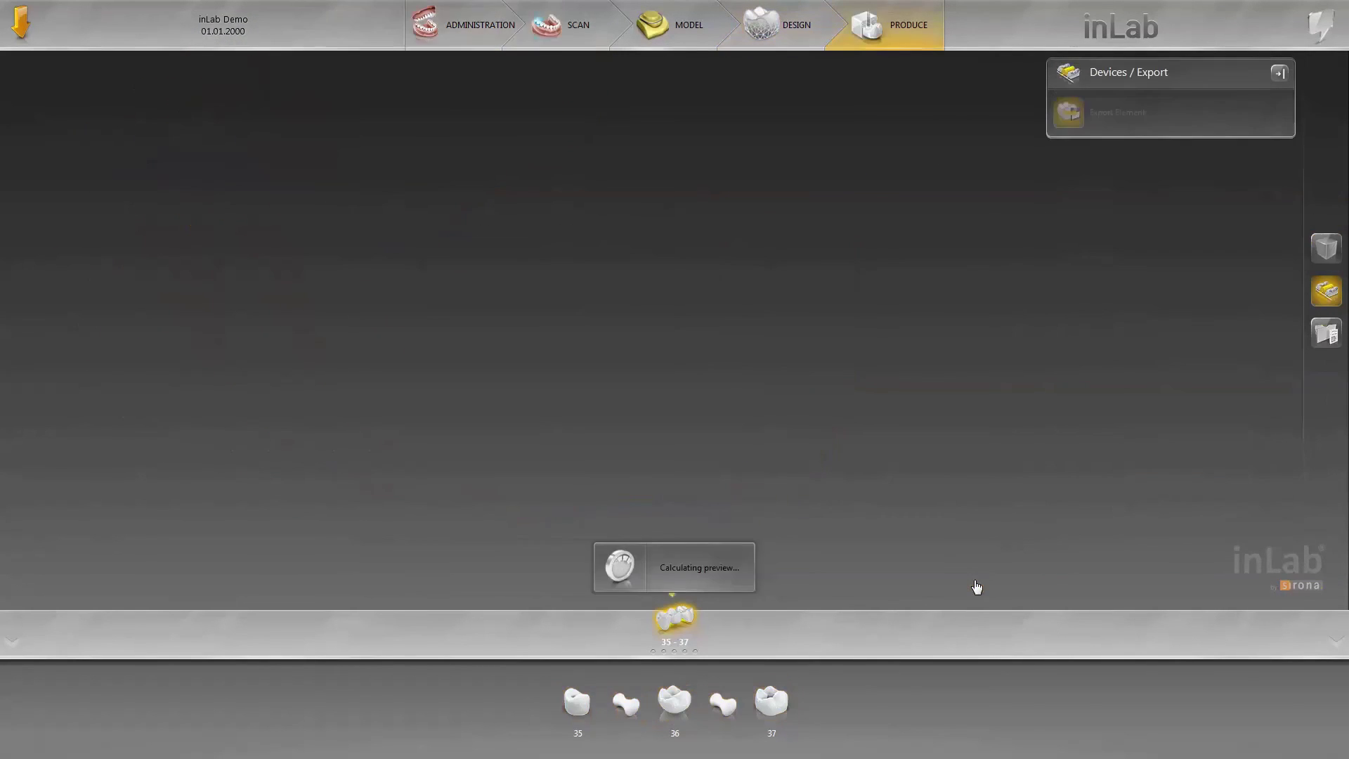
{"action": "middle_click_drag", "start_coordinate": [877, 319], "coordinate": [490, 274]}
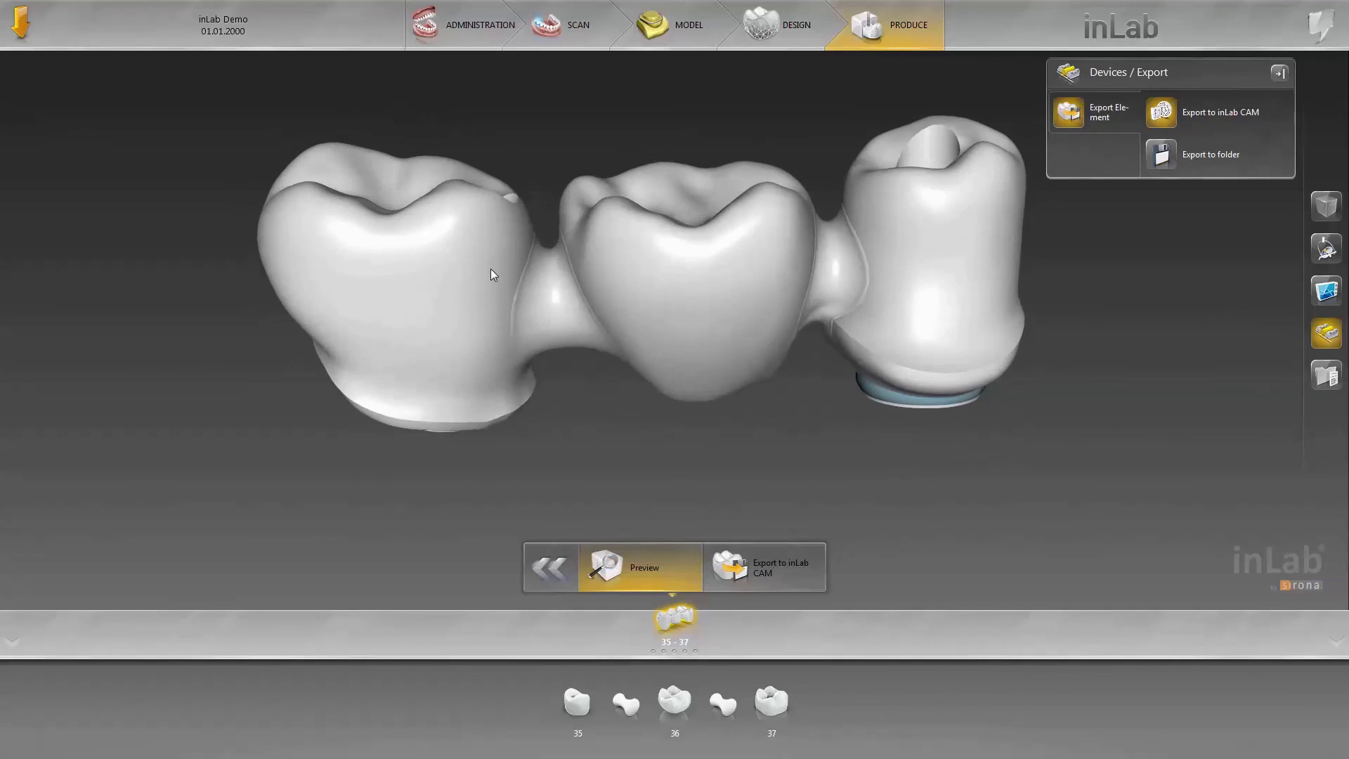
{"action": "middle_click_drag", "start_coordinate": [770, 302], "coordinate": [736, 331]}
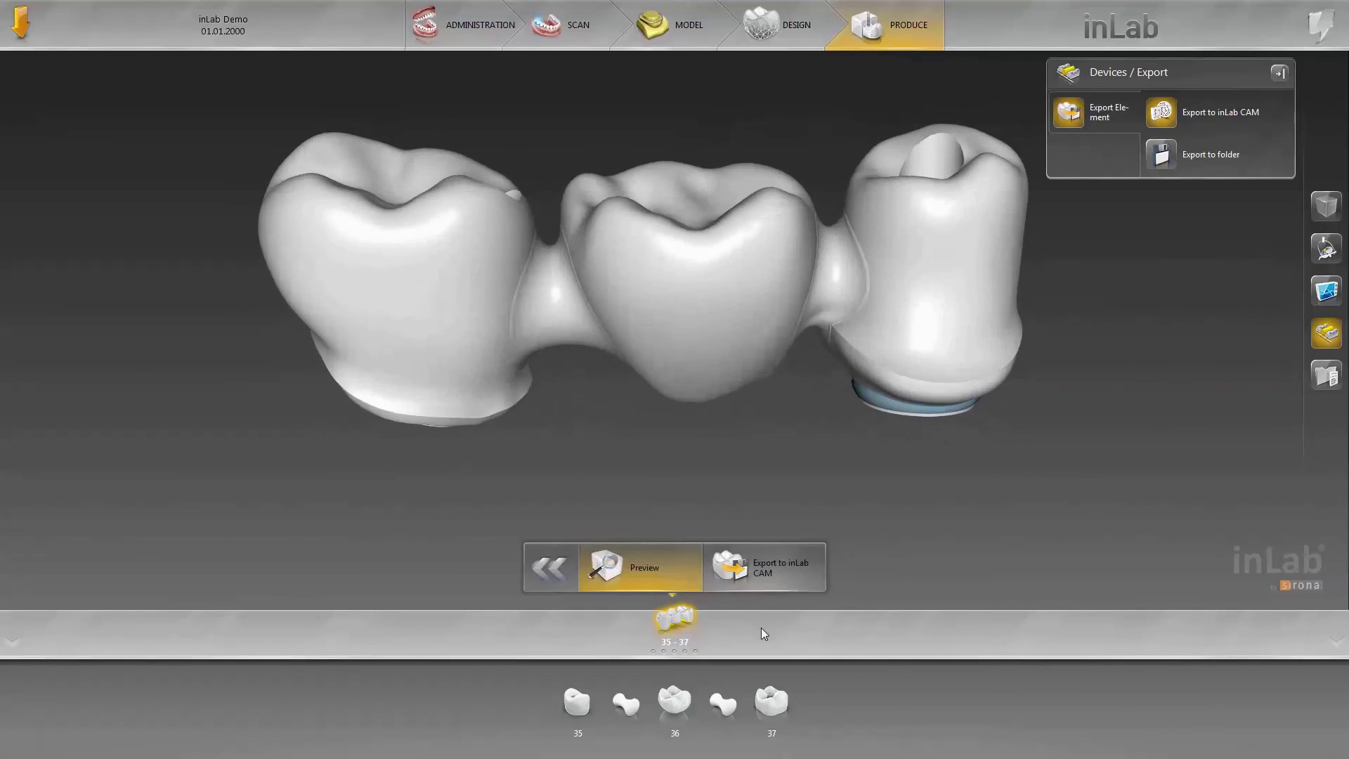
{"action": "left_click", "coordinate": [790, 582]}
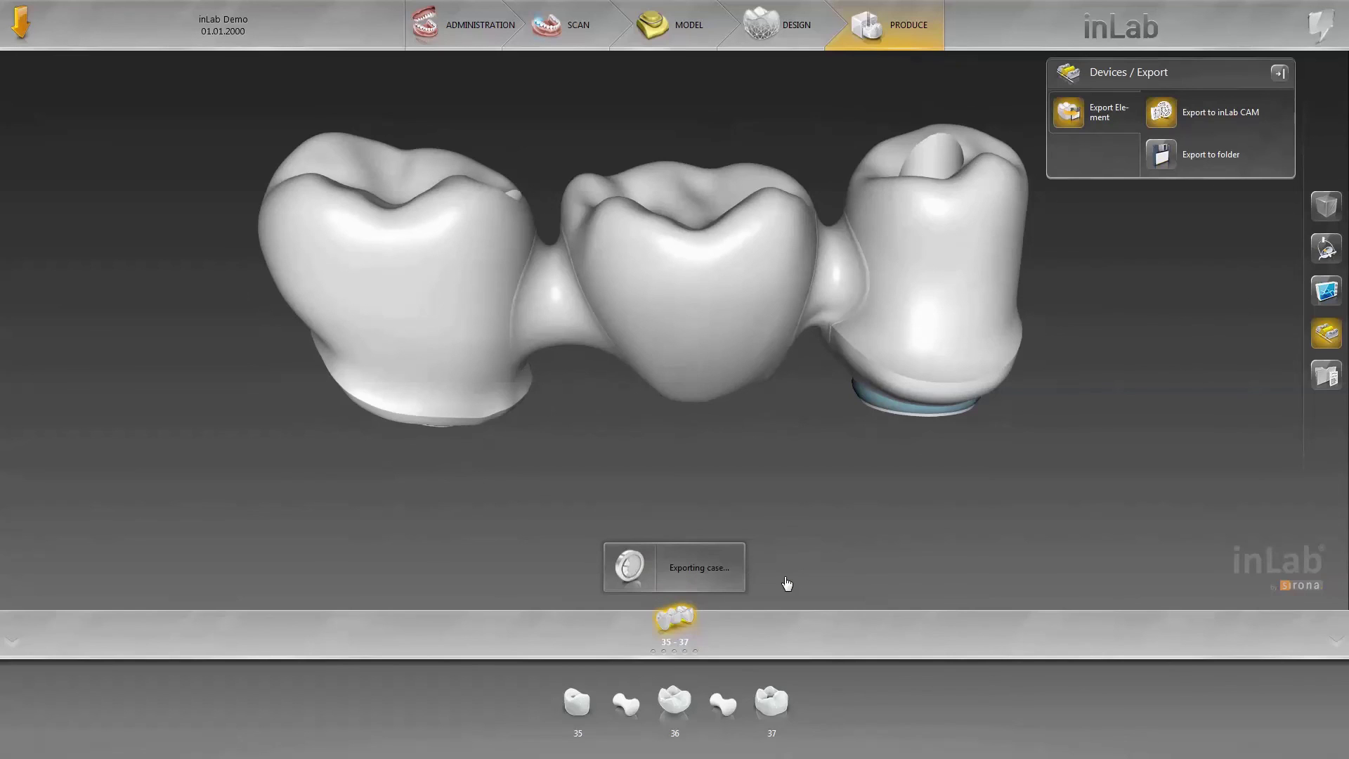